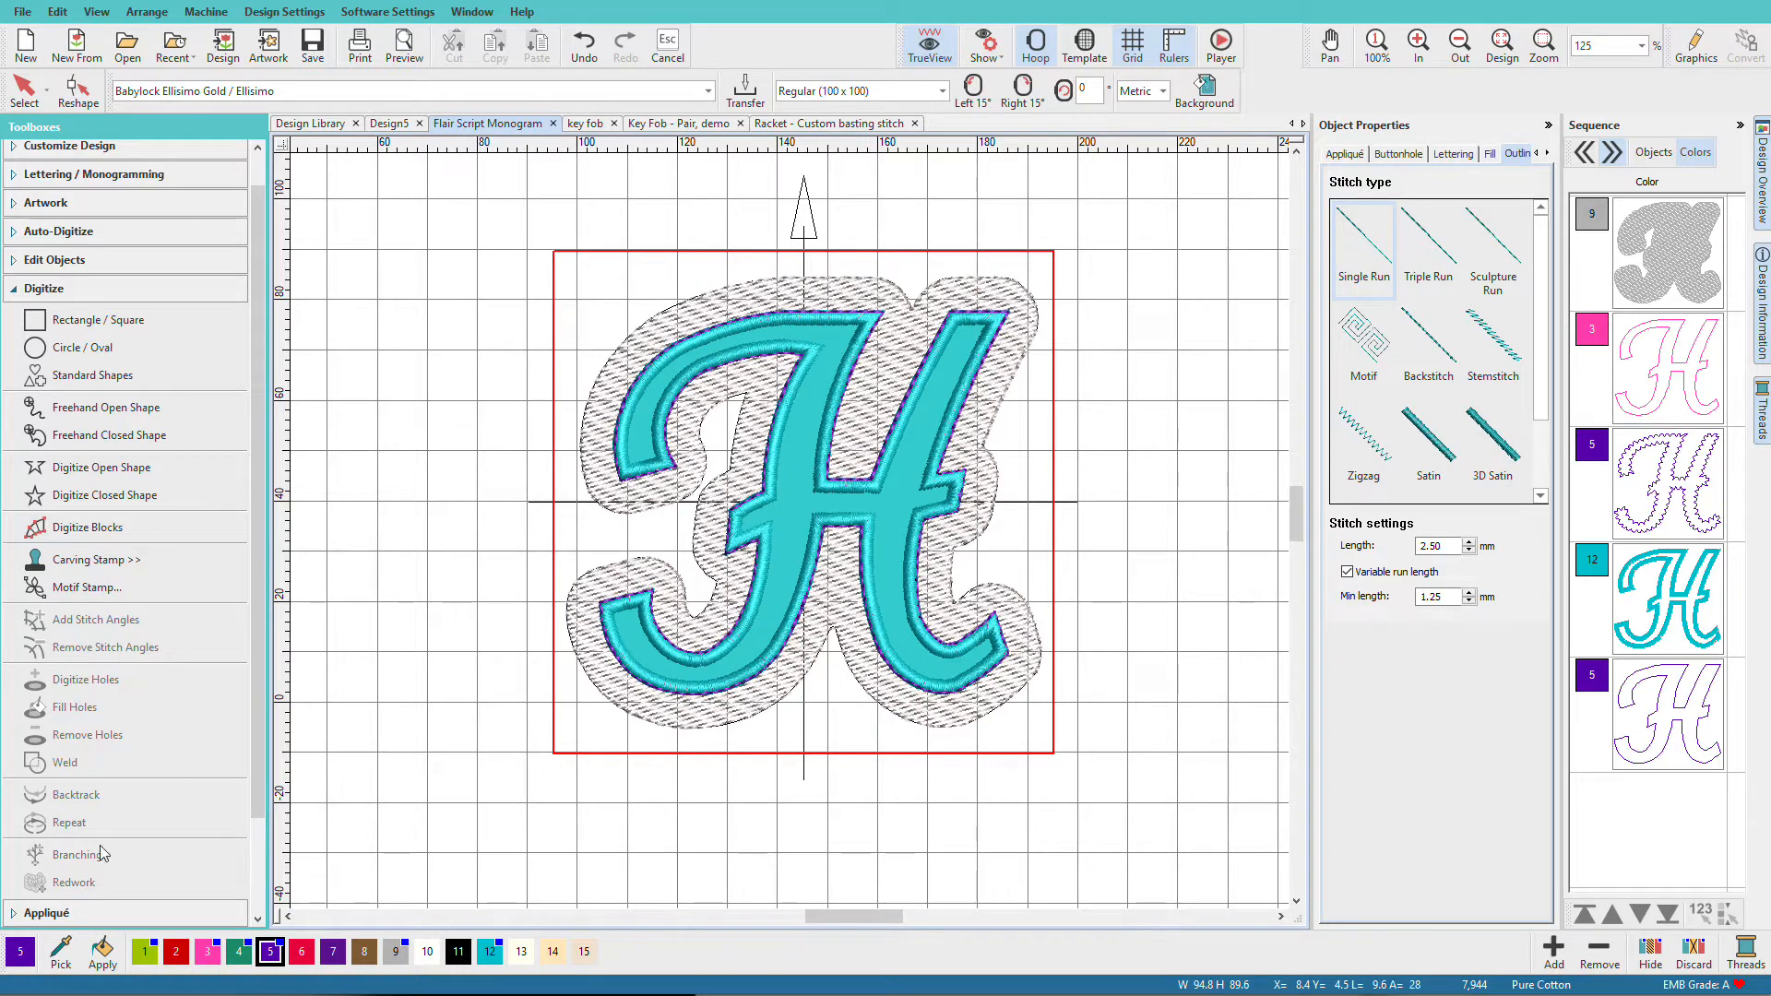
# Look through the key fob, Key Fob - Pair, demo, Racket - Custom basting stitch and Flair Script Monogram sample designs
pyautogui.click(592, 125)
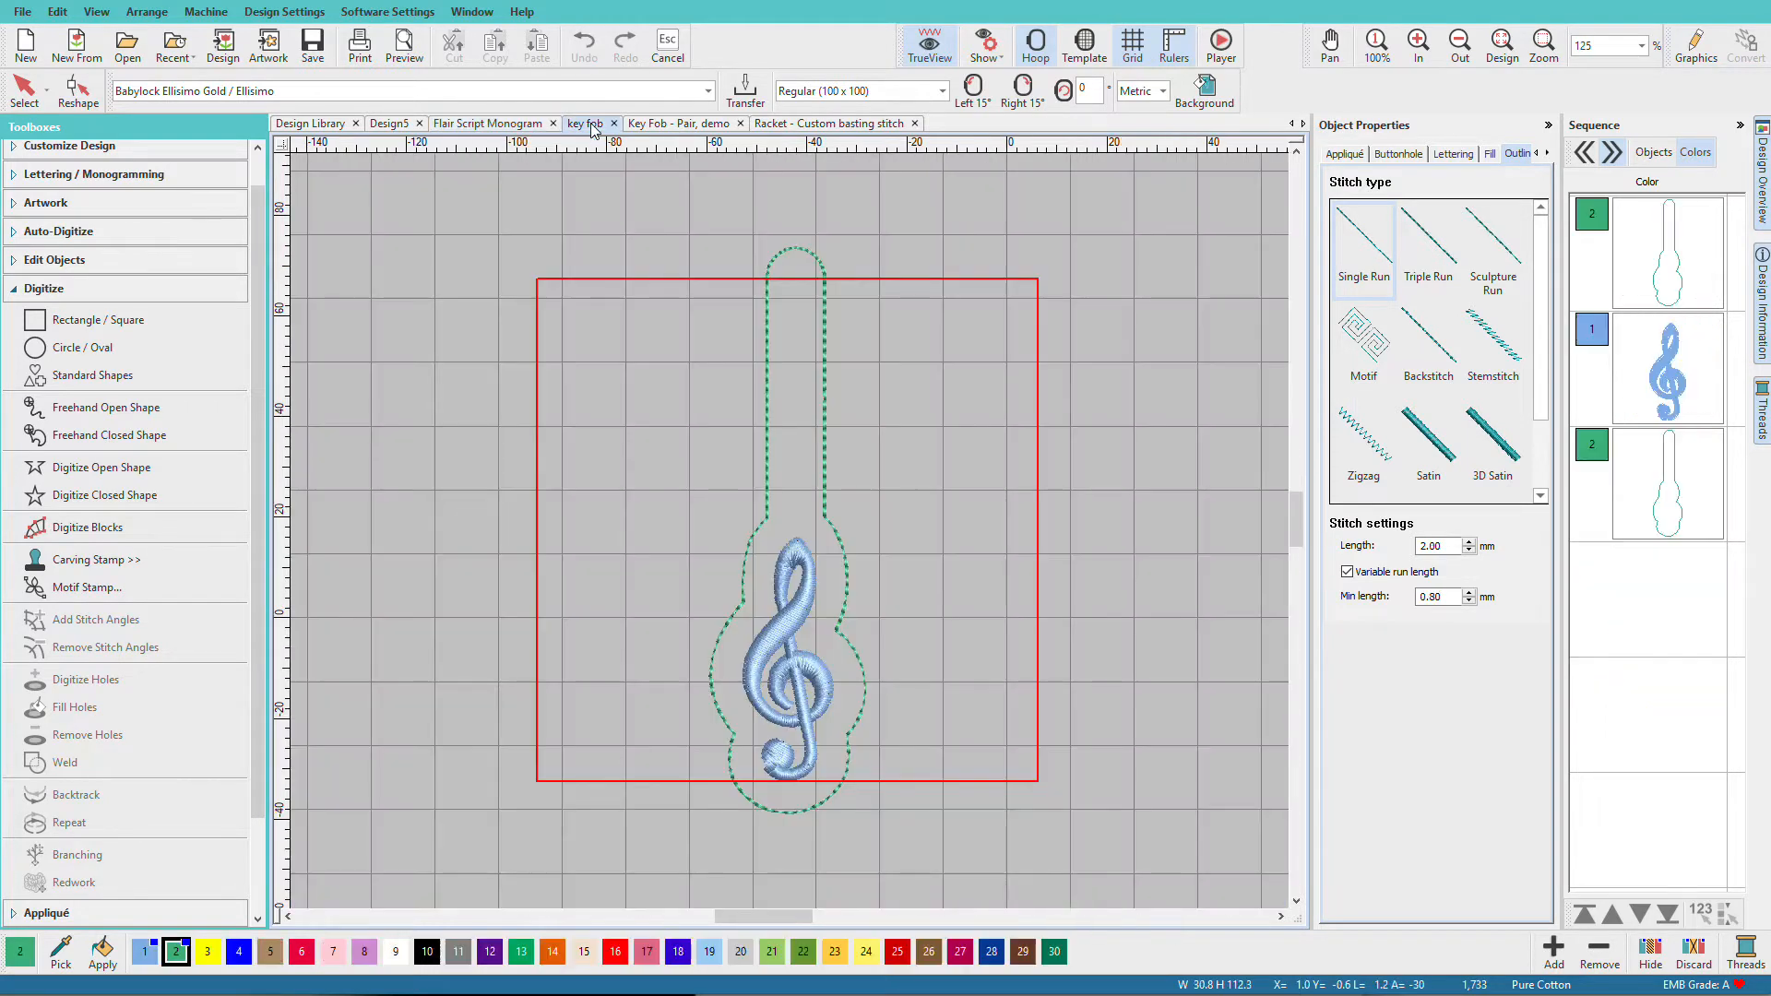
pyautogui.click(657, 127)
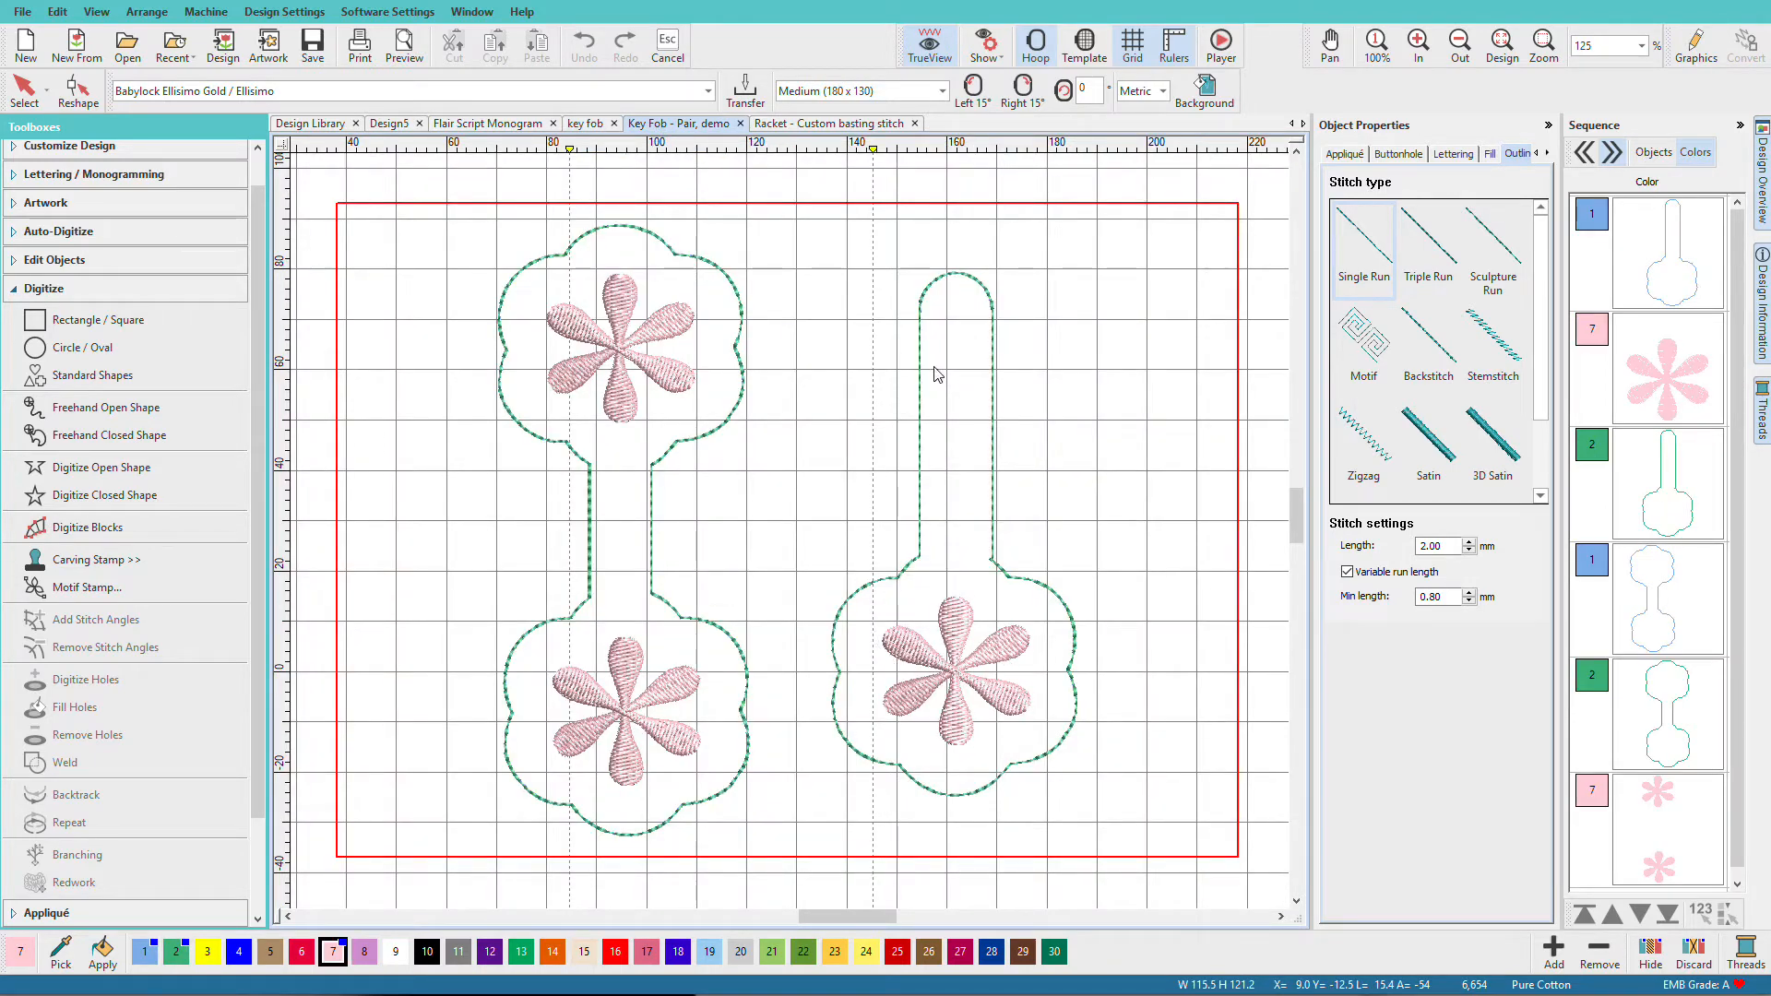
pyautogui.click(859, 127)
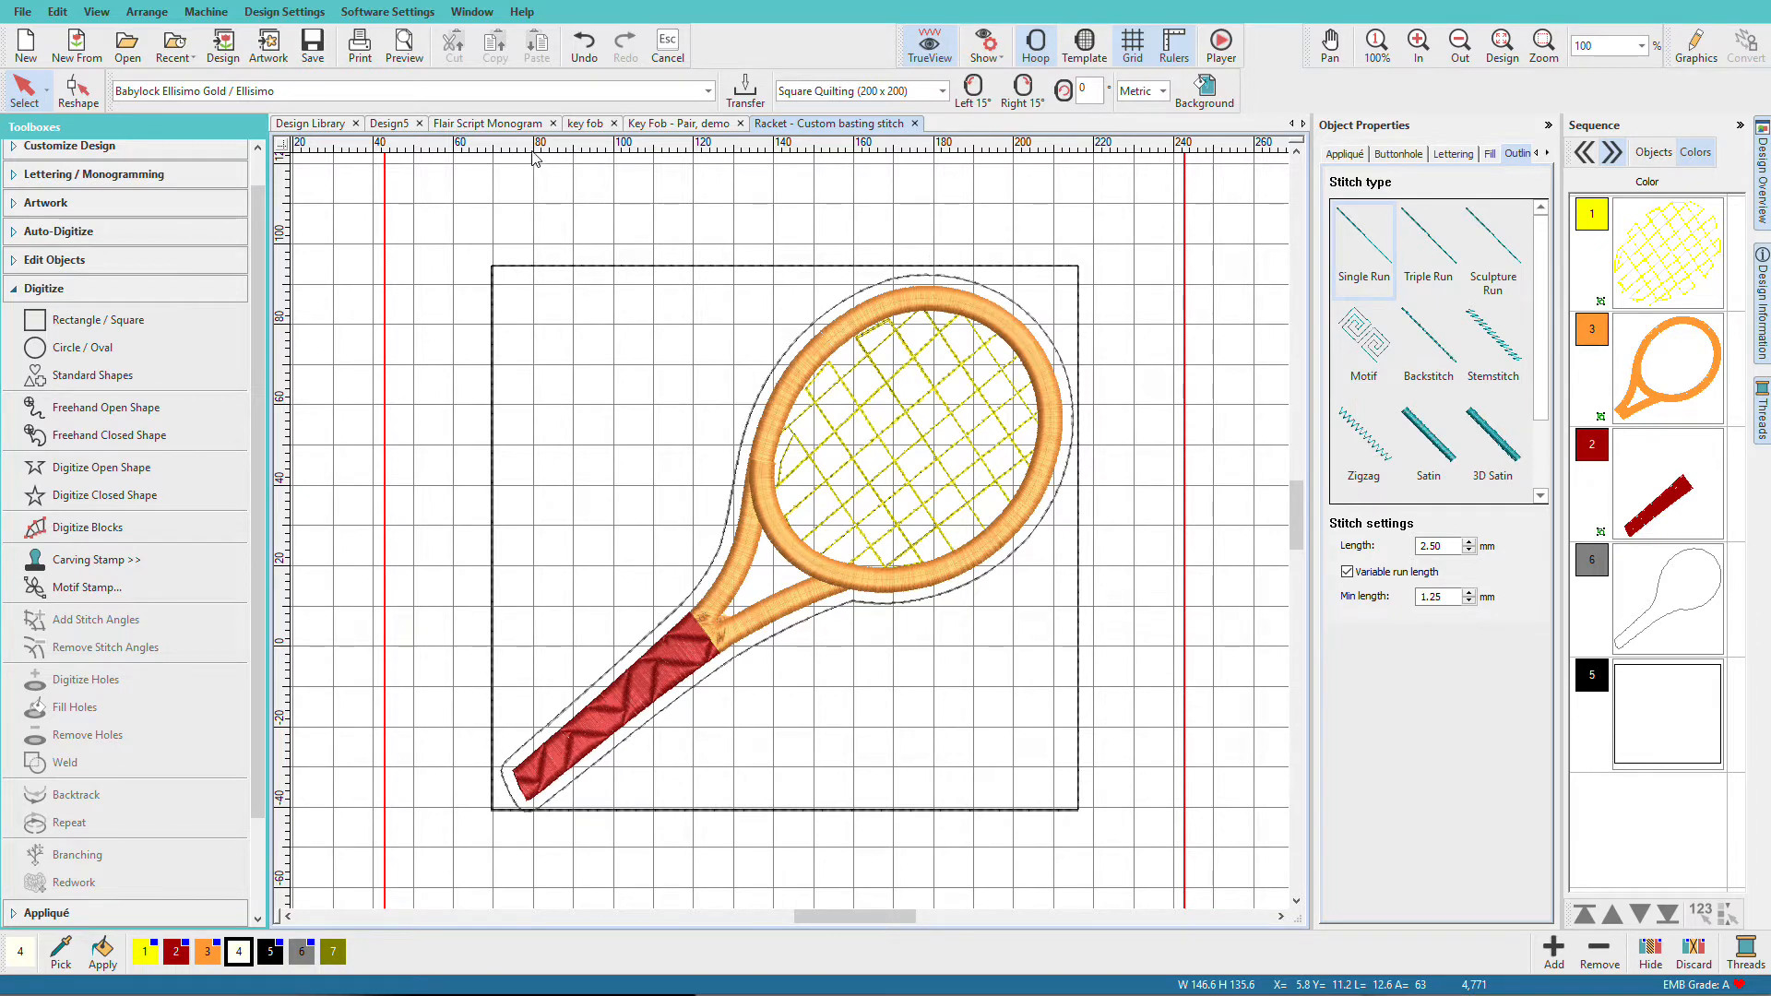
pyautogui.click(509, 124)
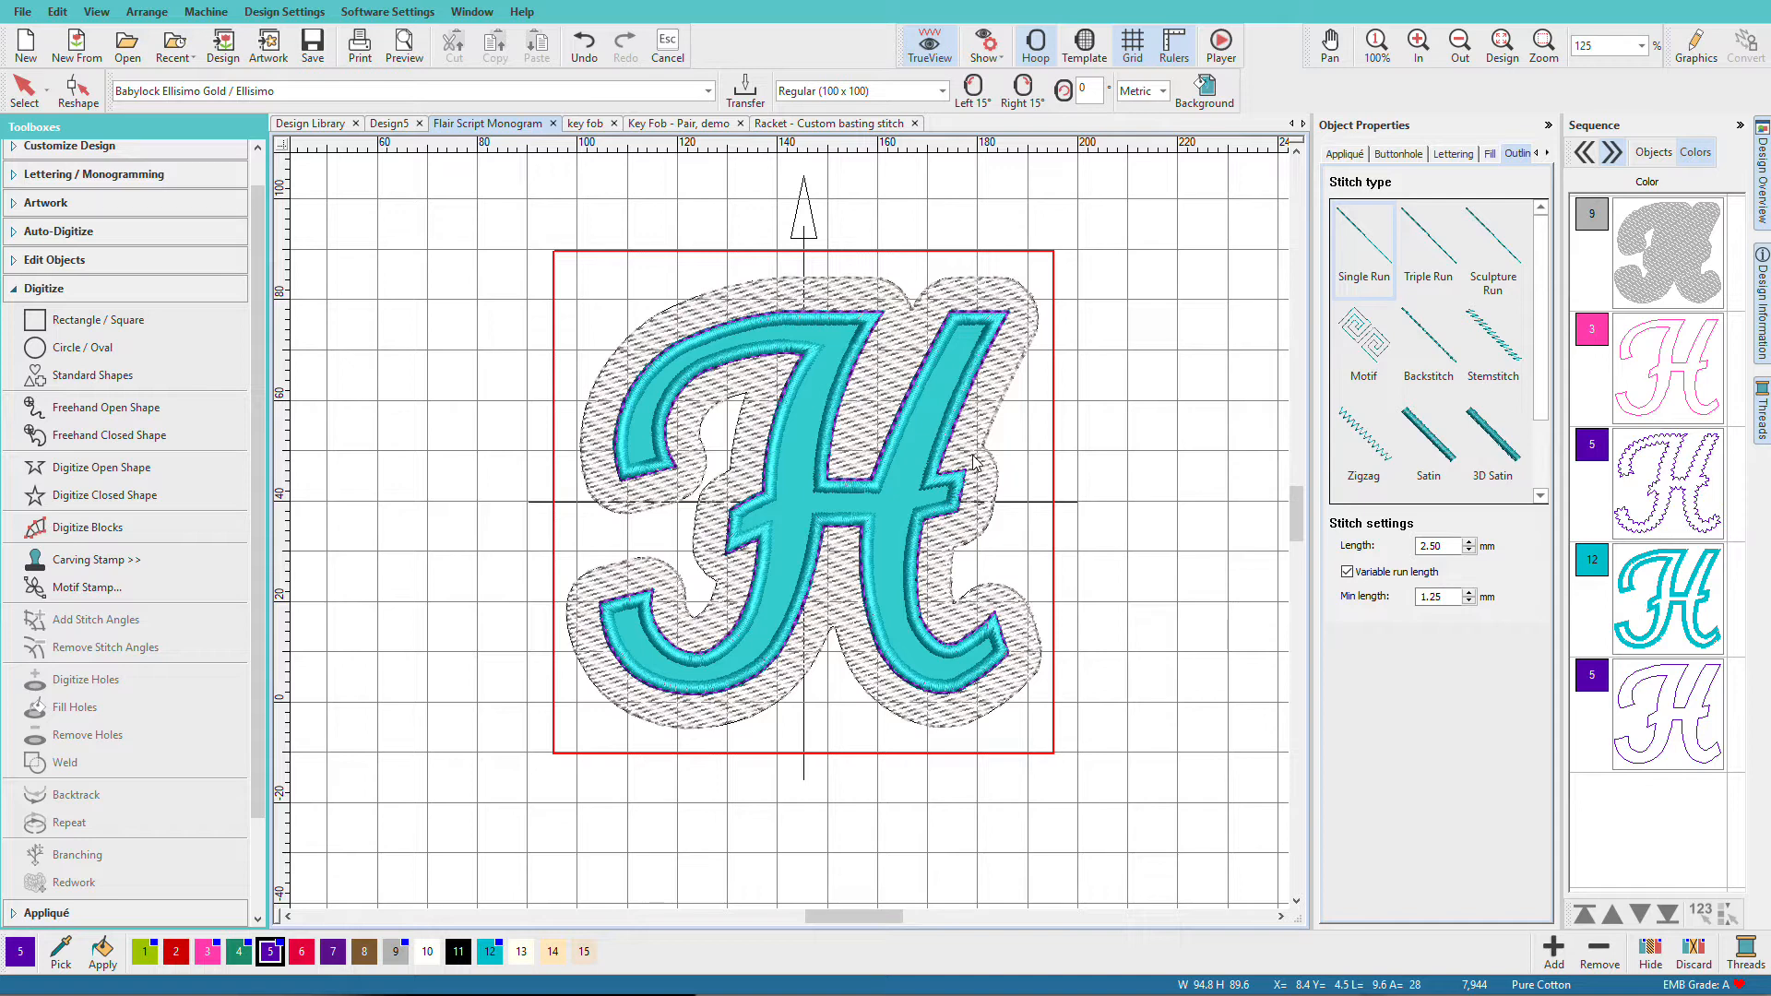
# In Design5, select the H lettering and open the Create Outlines and Offsets settings for it
pyautogui.click(405, 127)
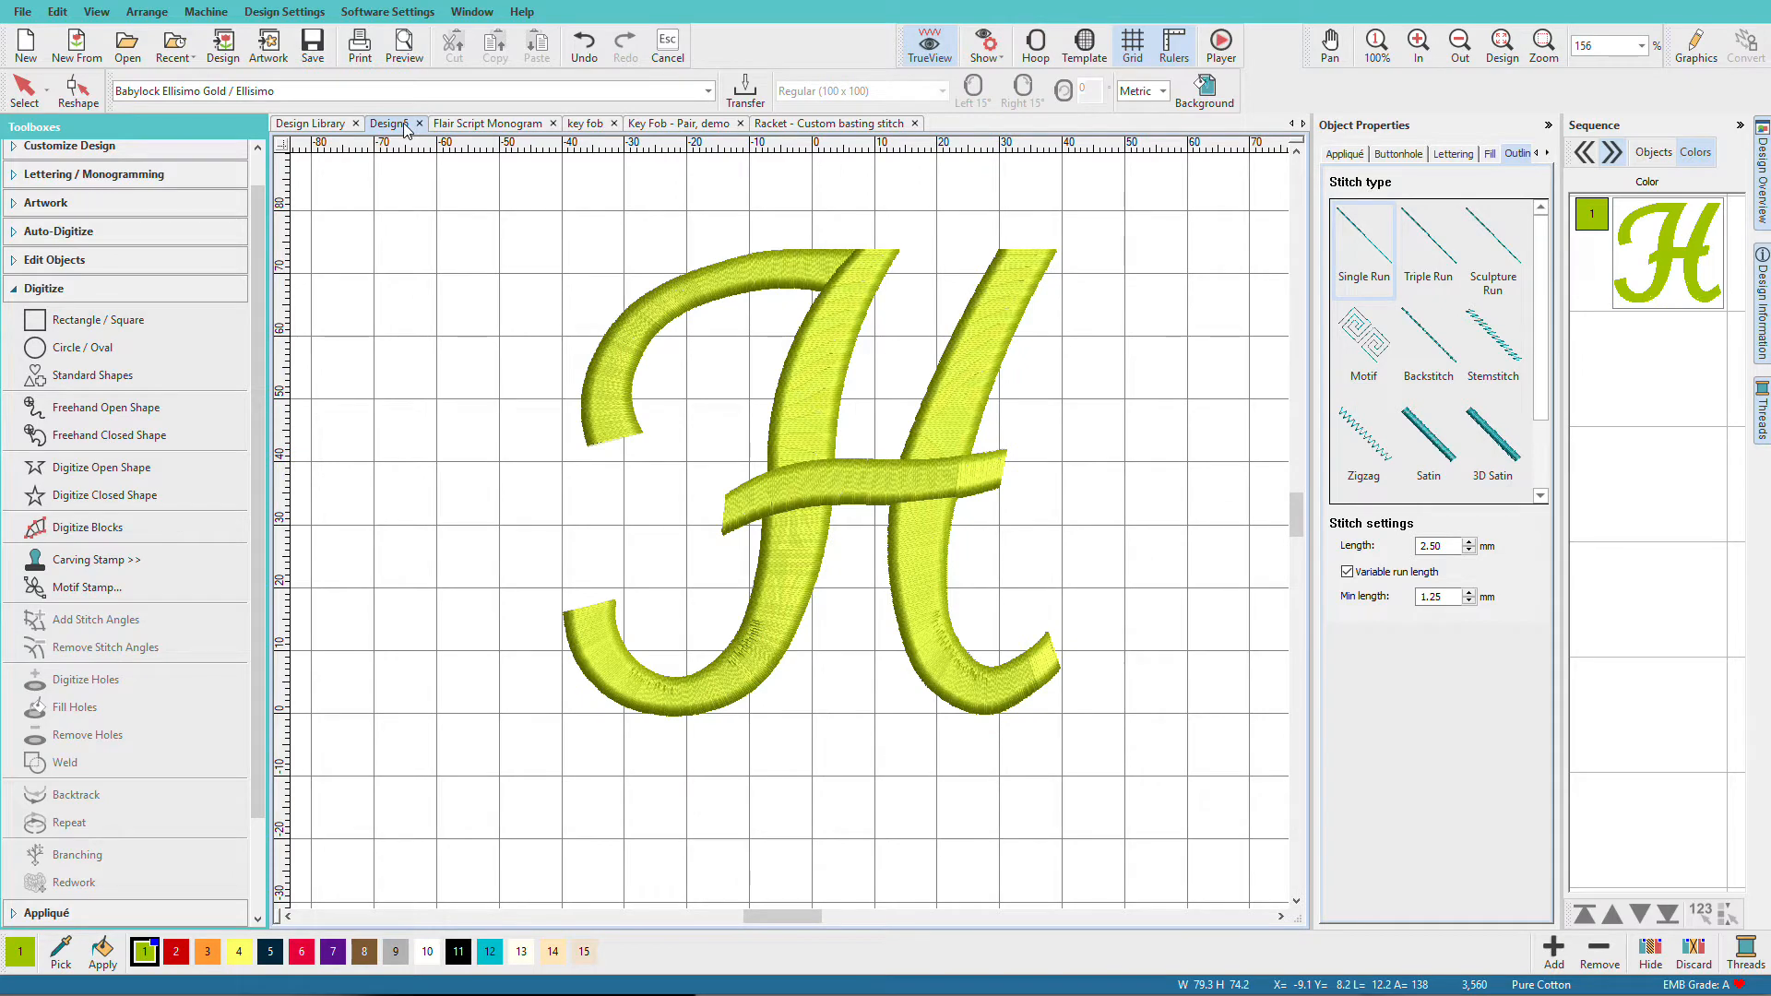
pyautogui.click(955, 393)
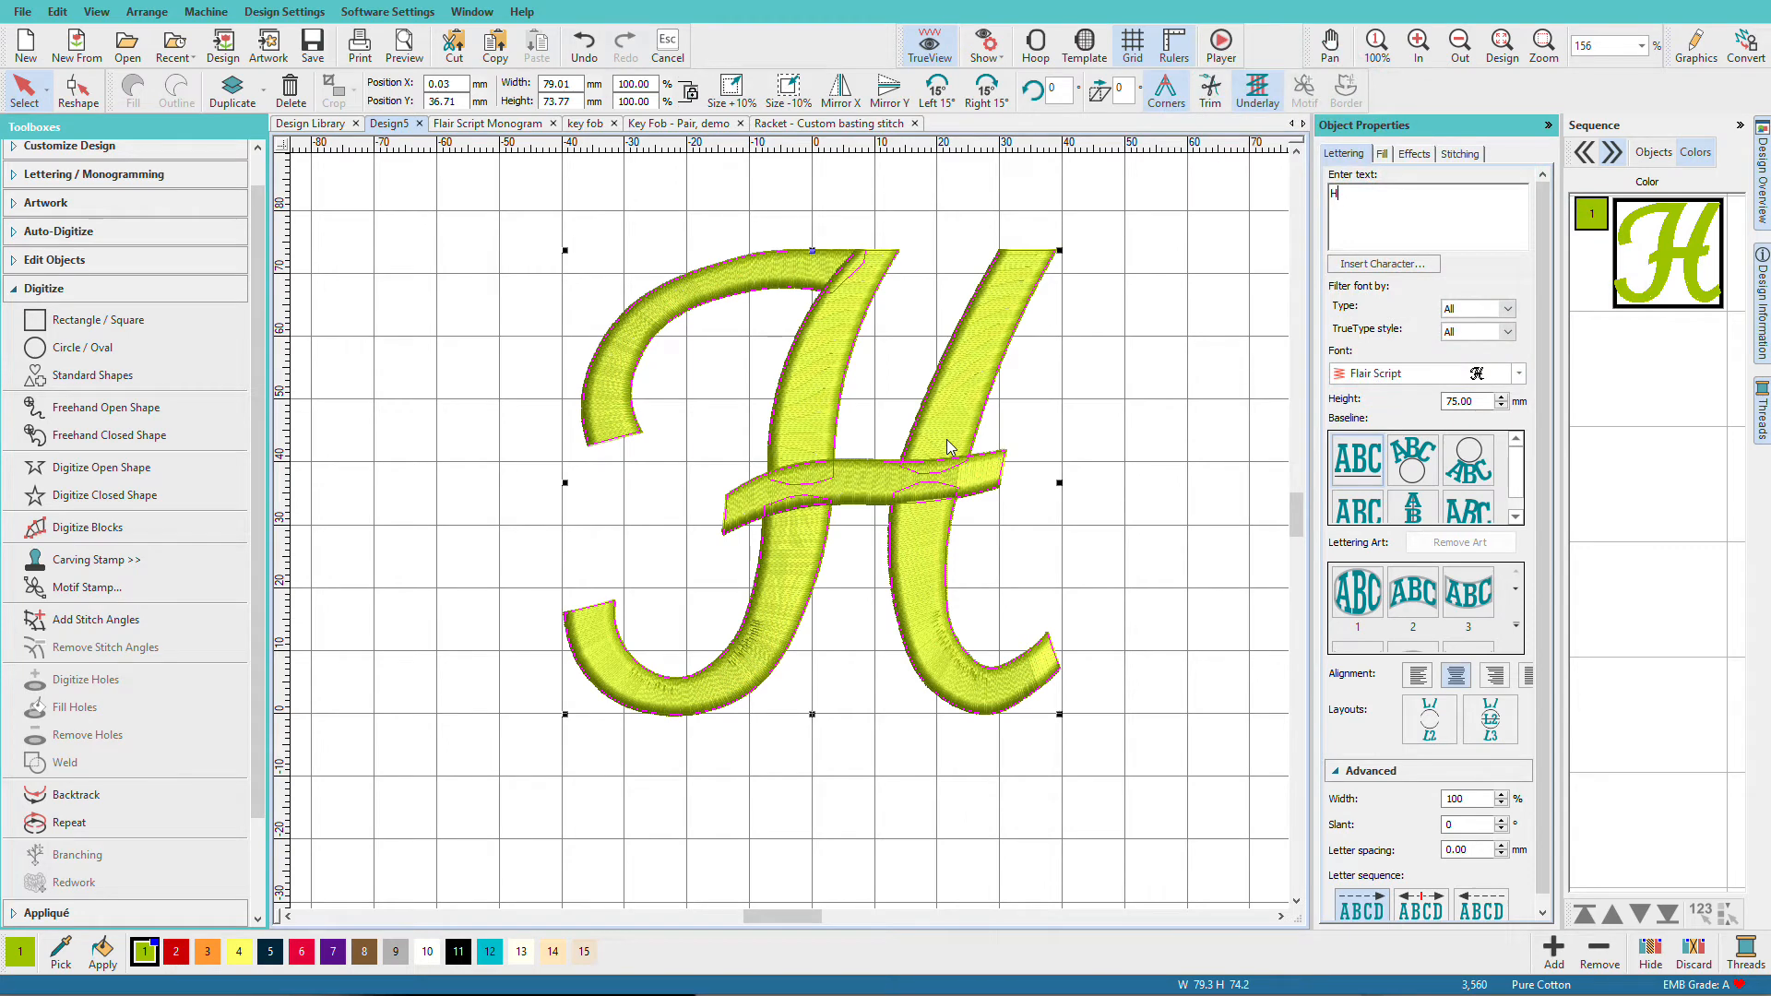
pyautogui.click(11, 294)
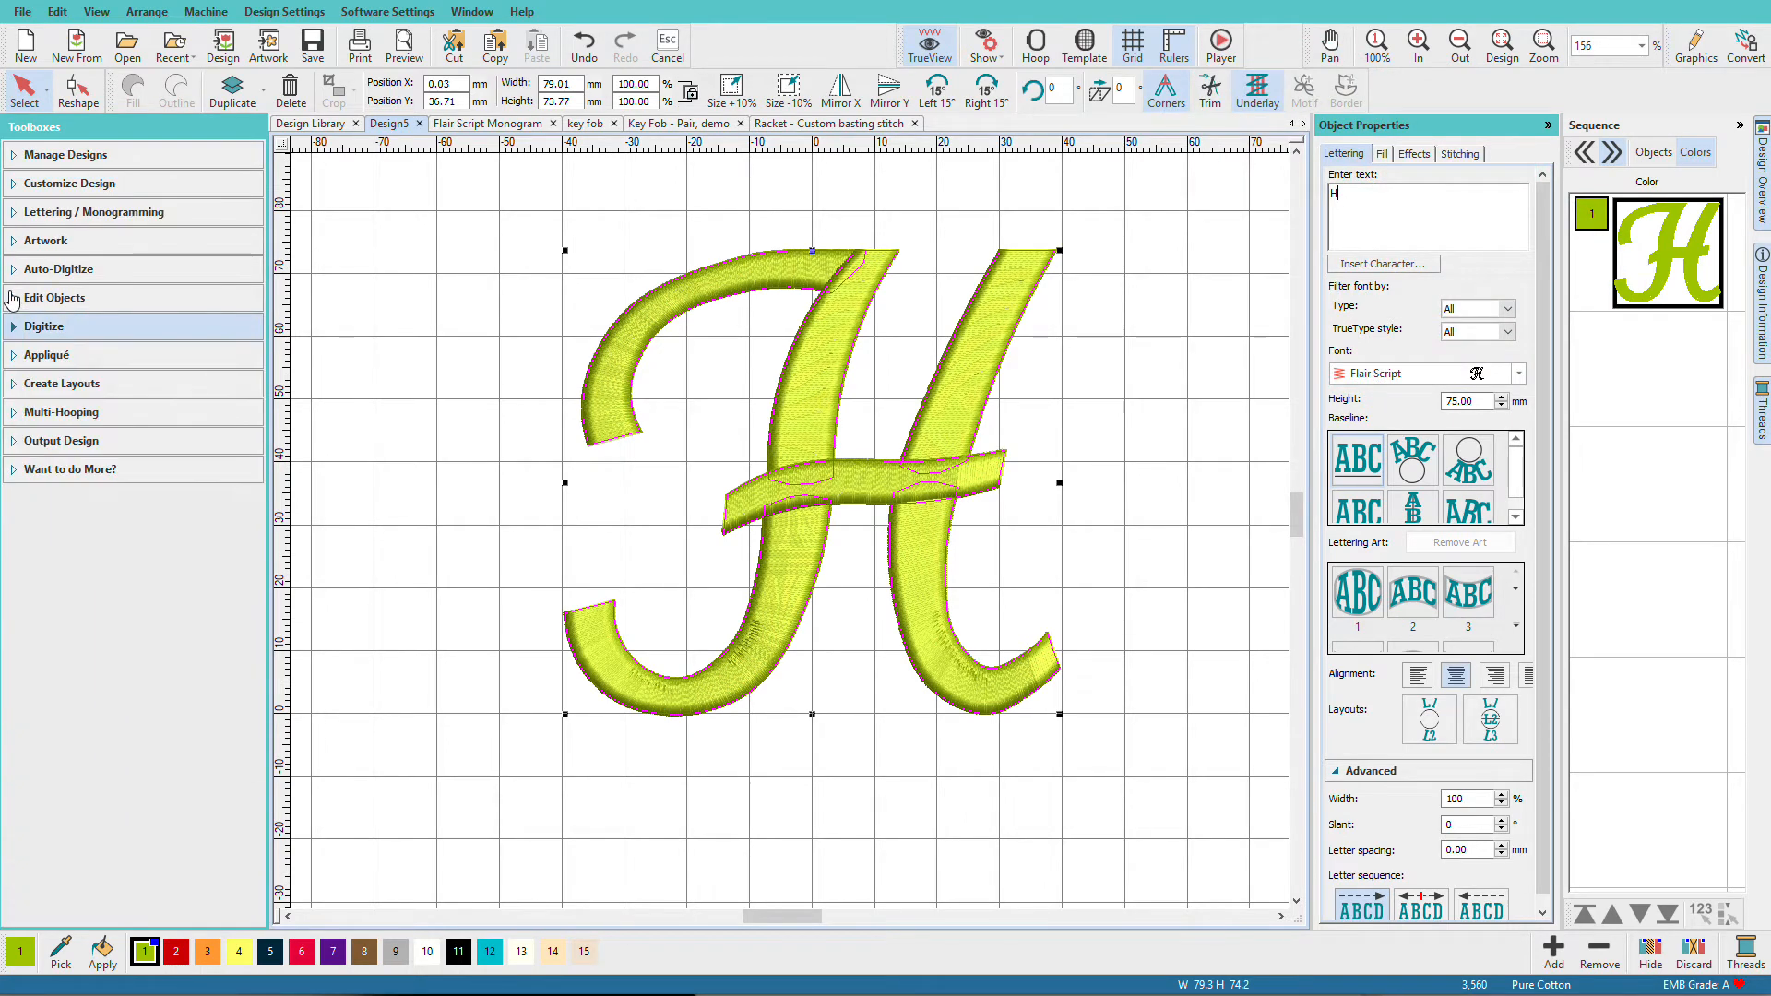
pyautogui.click(11, 392)
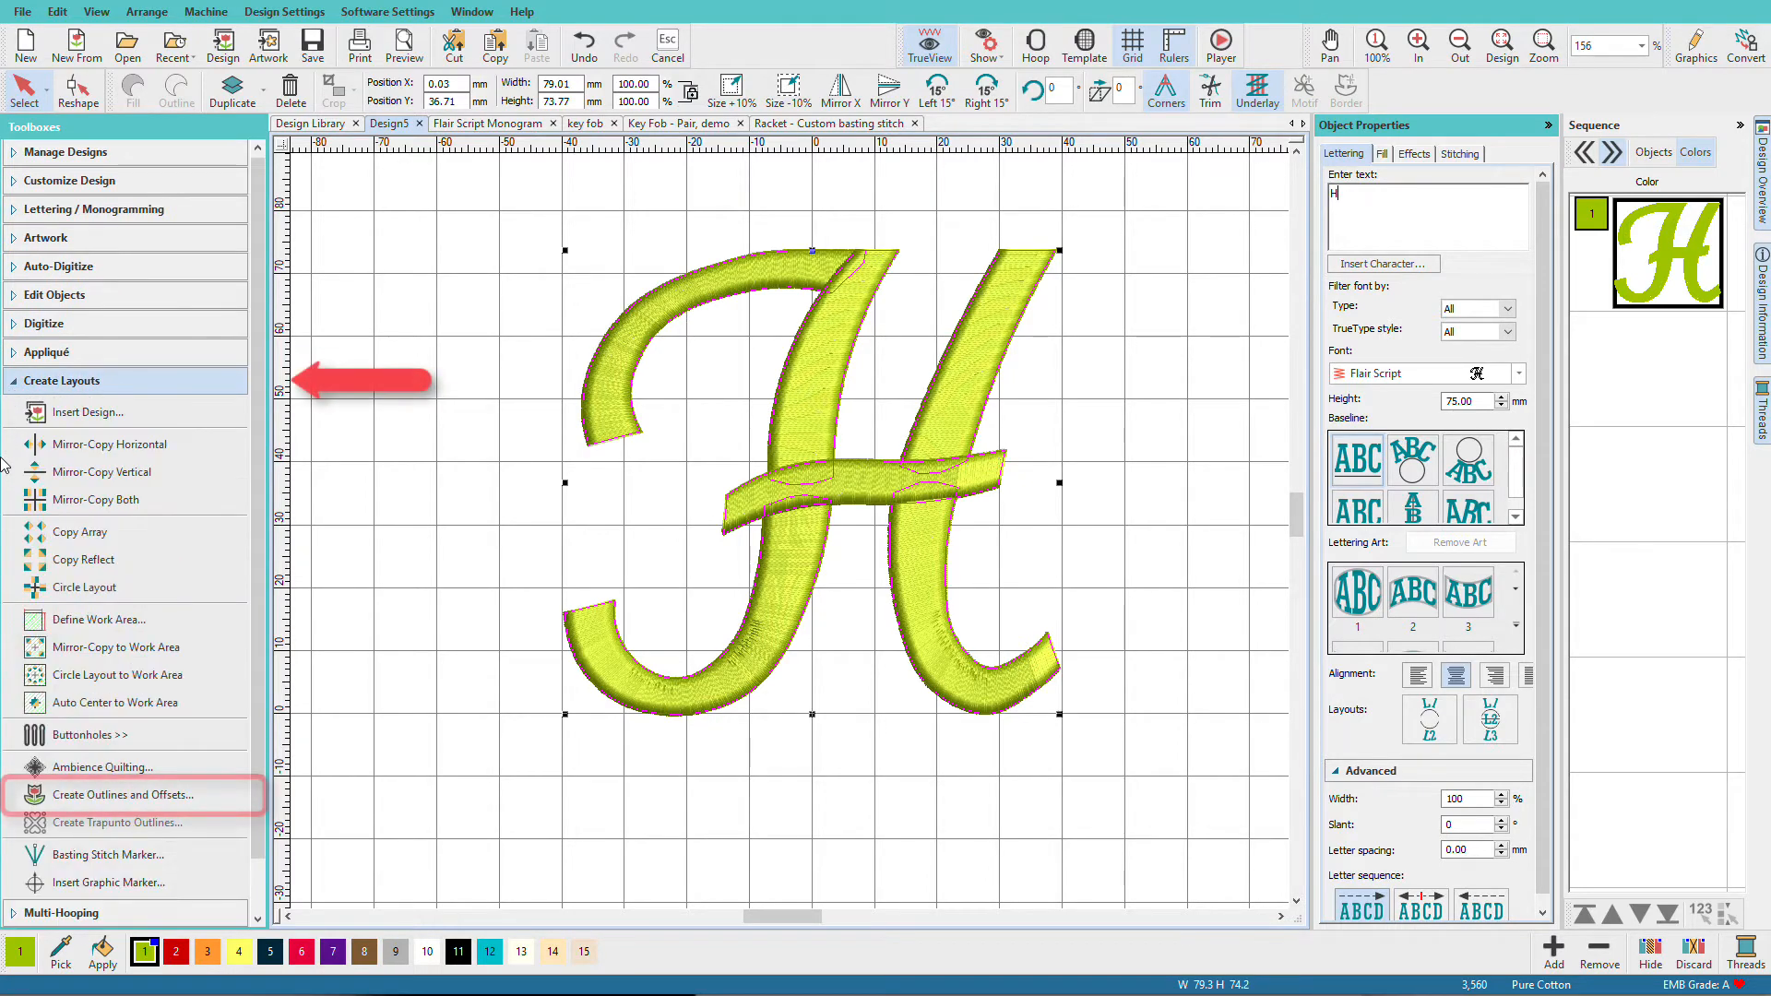
pyautogui.click(170, 804)
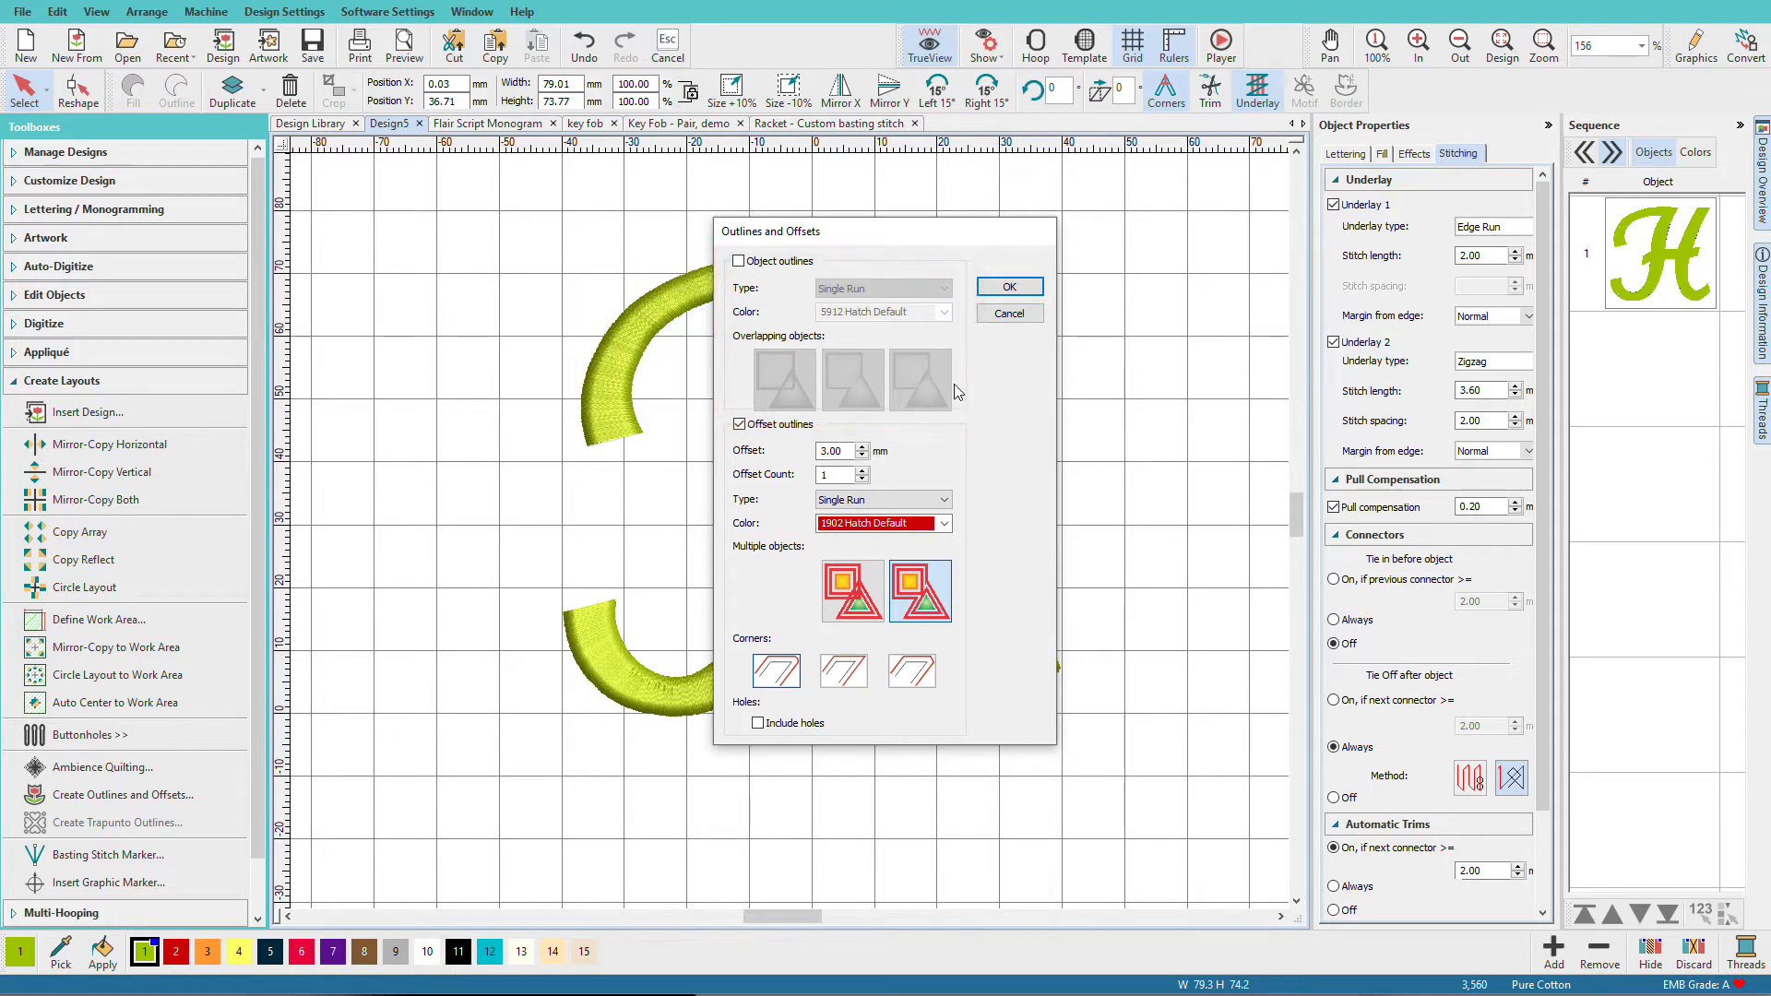
# Enable object outlines for the lettering with the Single Run type and the 5912 Hatch Default color
pyautogui.click(739, 261)
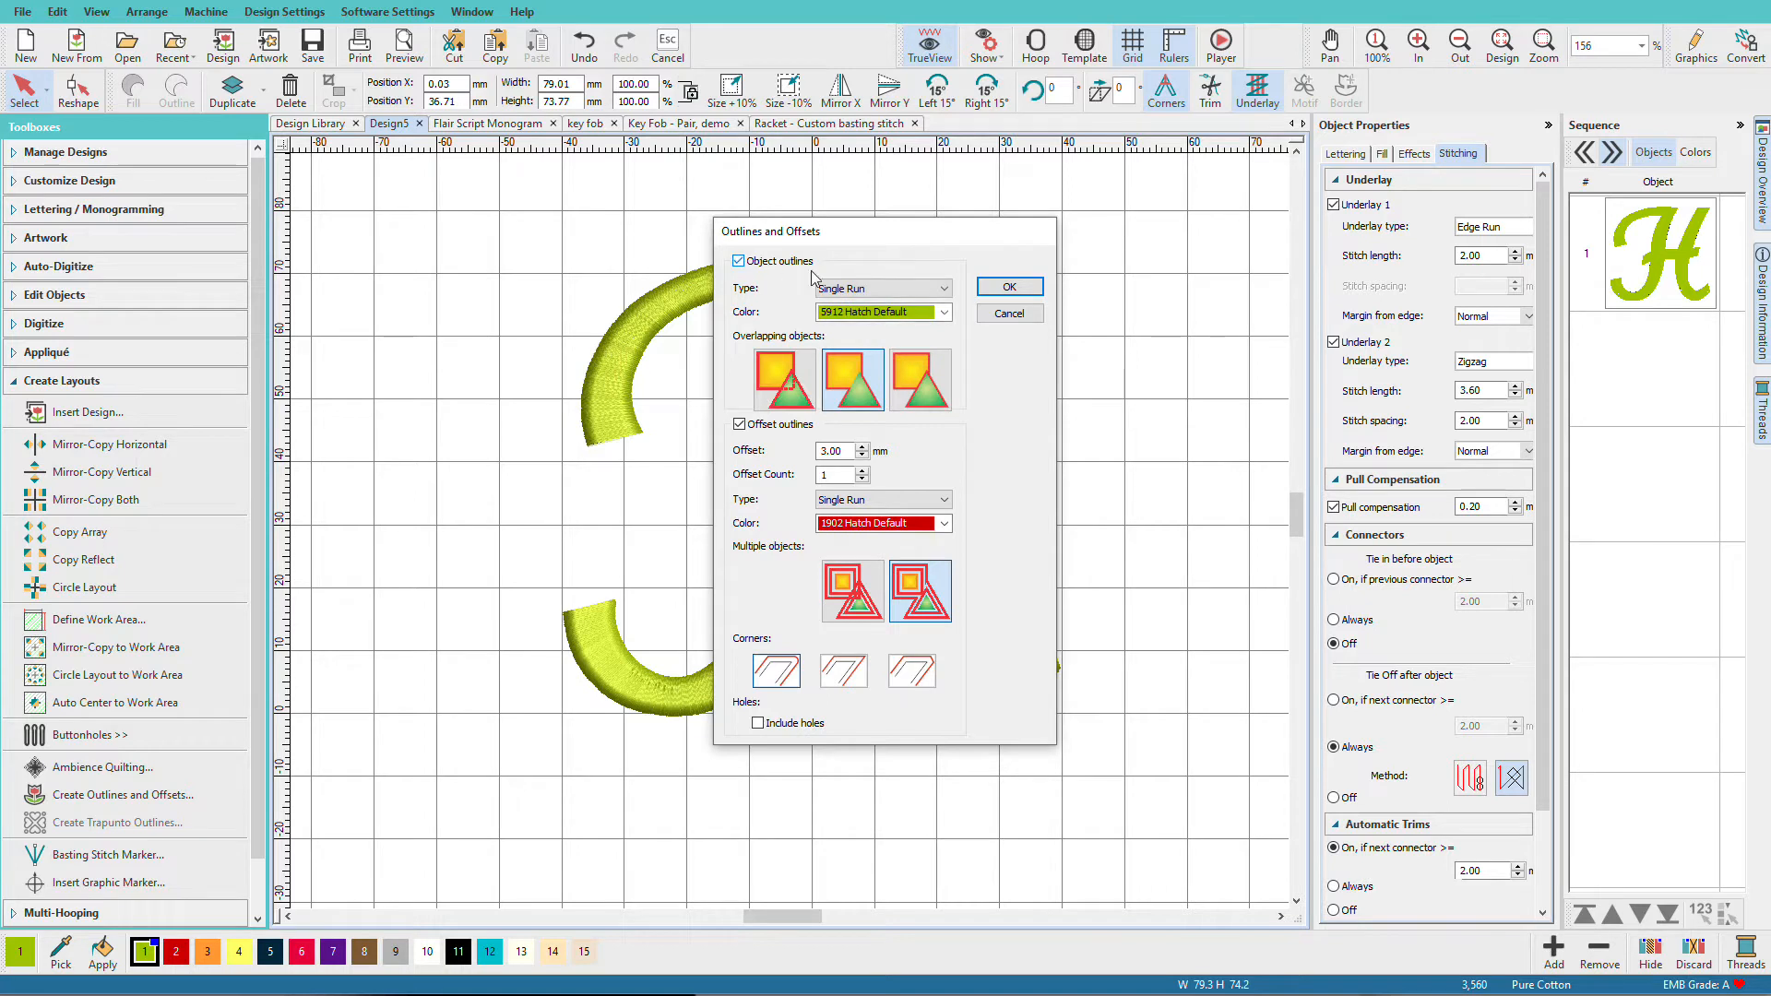
pyautogui.click(946, 292)
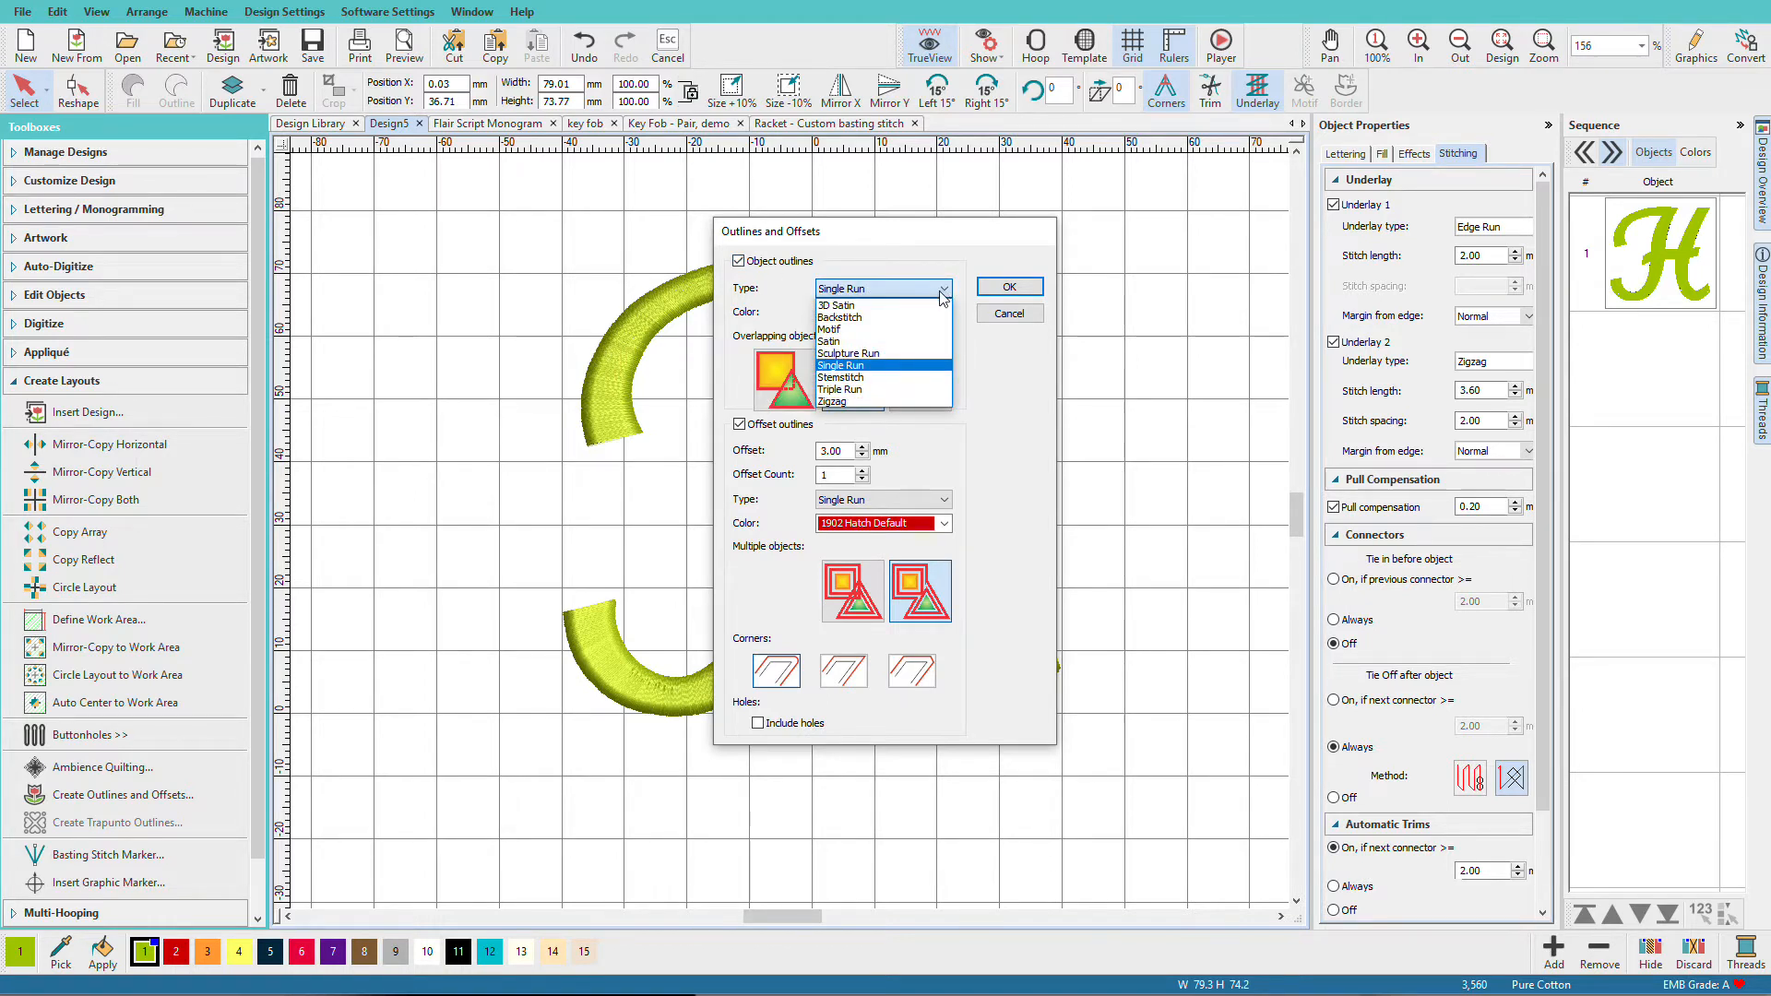
pyautogui.click(878, 367)
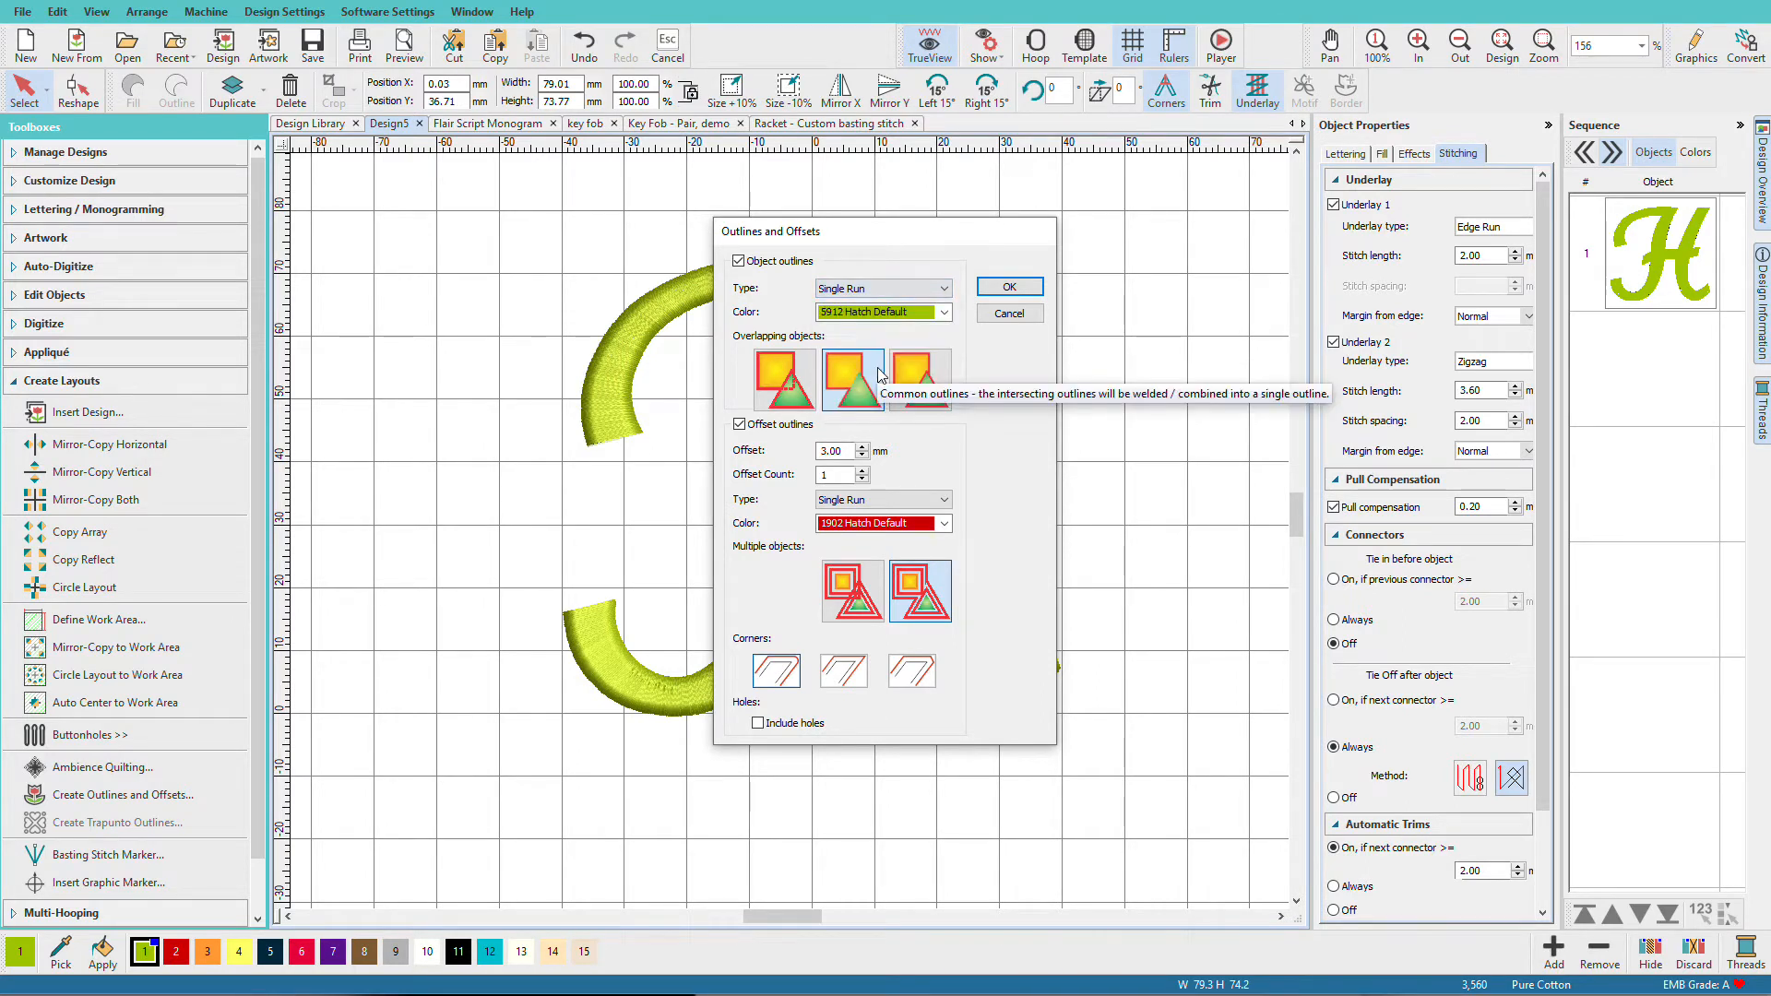
pyautogui.click(946, 313)
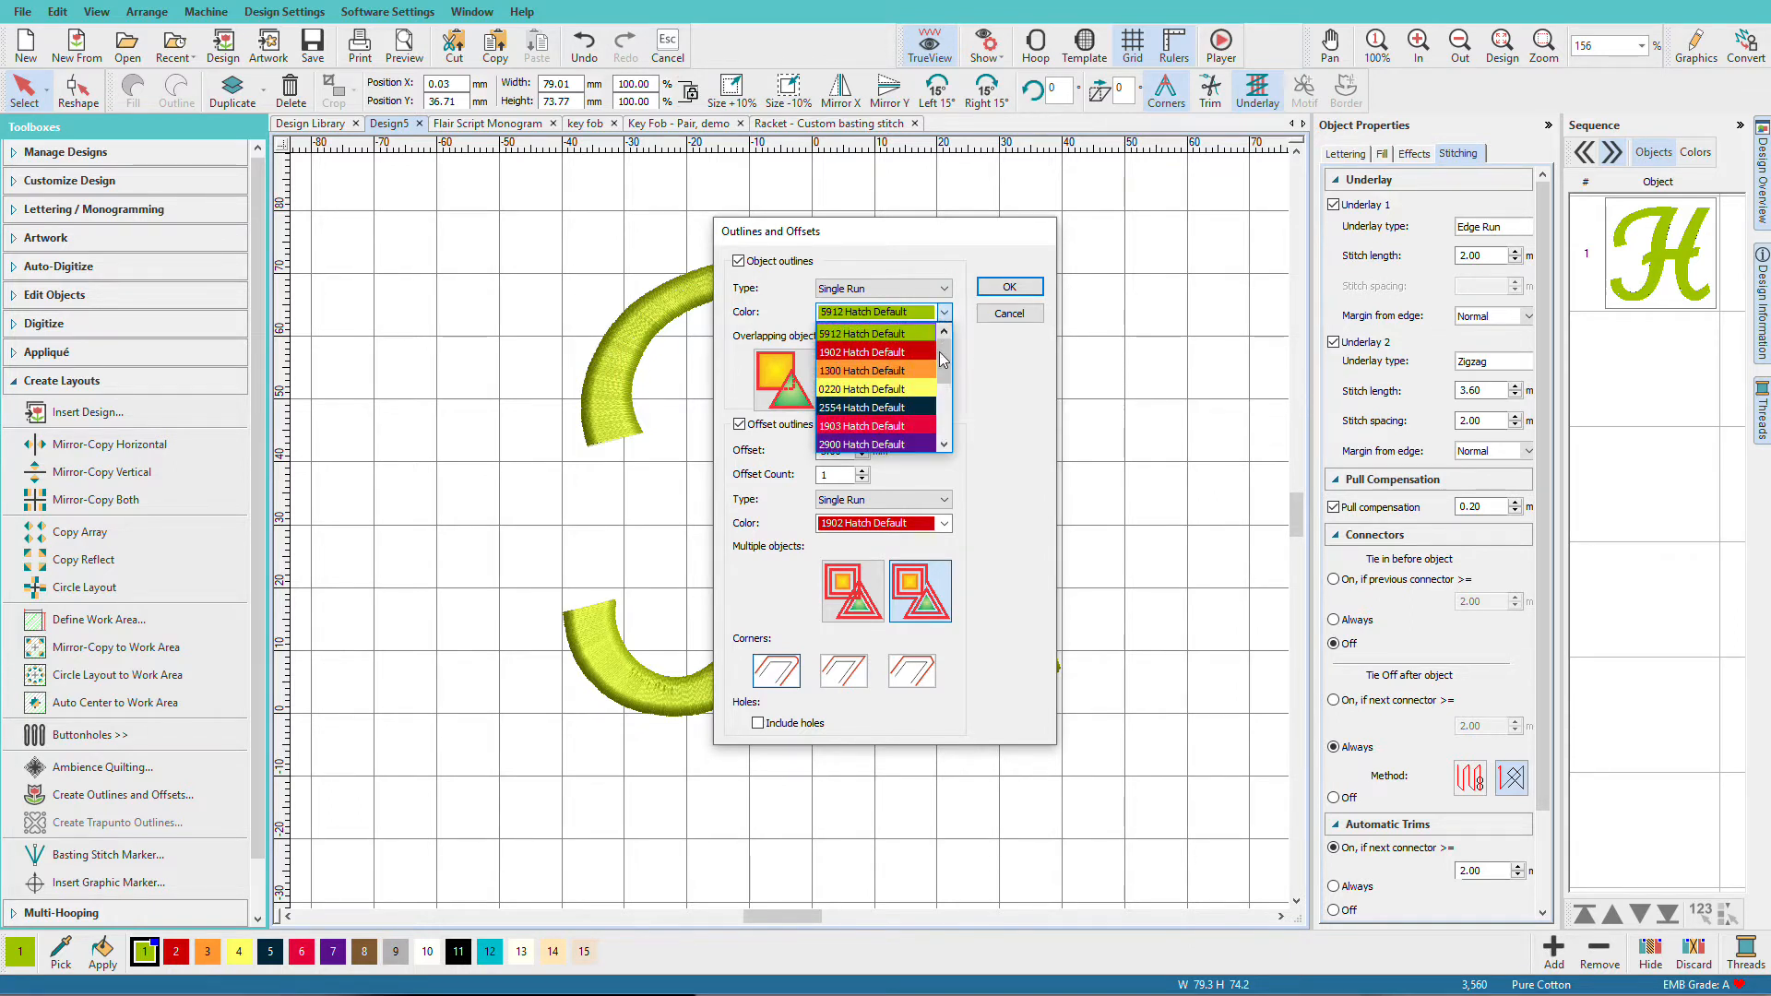
pyautogui.moveTo(944, 369)
pyautogui.mouseDown()
pyautogui.moveTo(941, 436)
pyautogui.moveTo(939, 336)
pyautogui.moveTo(937, 444)
pyautogui.moveTo(940, 350)
pyautogui.mouseUp()
pyautogui.click(920, 333)
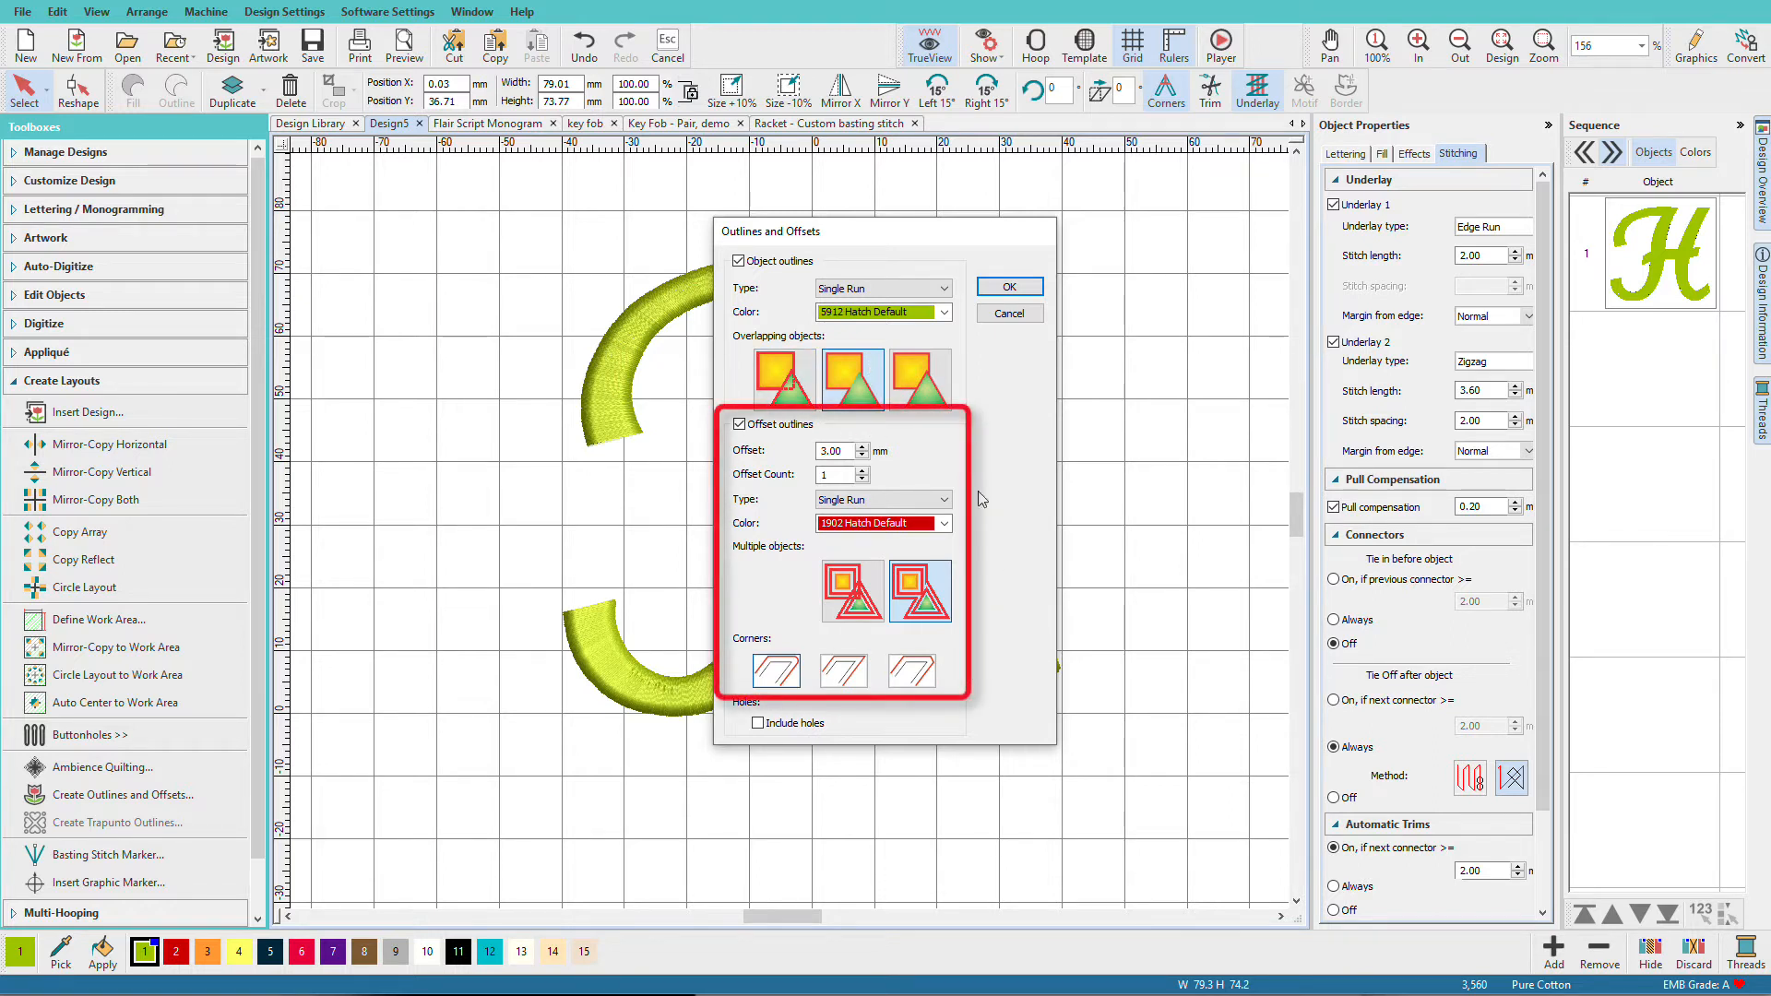
# Set the offset outlines to a 2.00 mm offset with an offset count of 4
pyautogui.moveTo(846, 451); pyautogui.dragTo(811, 461)
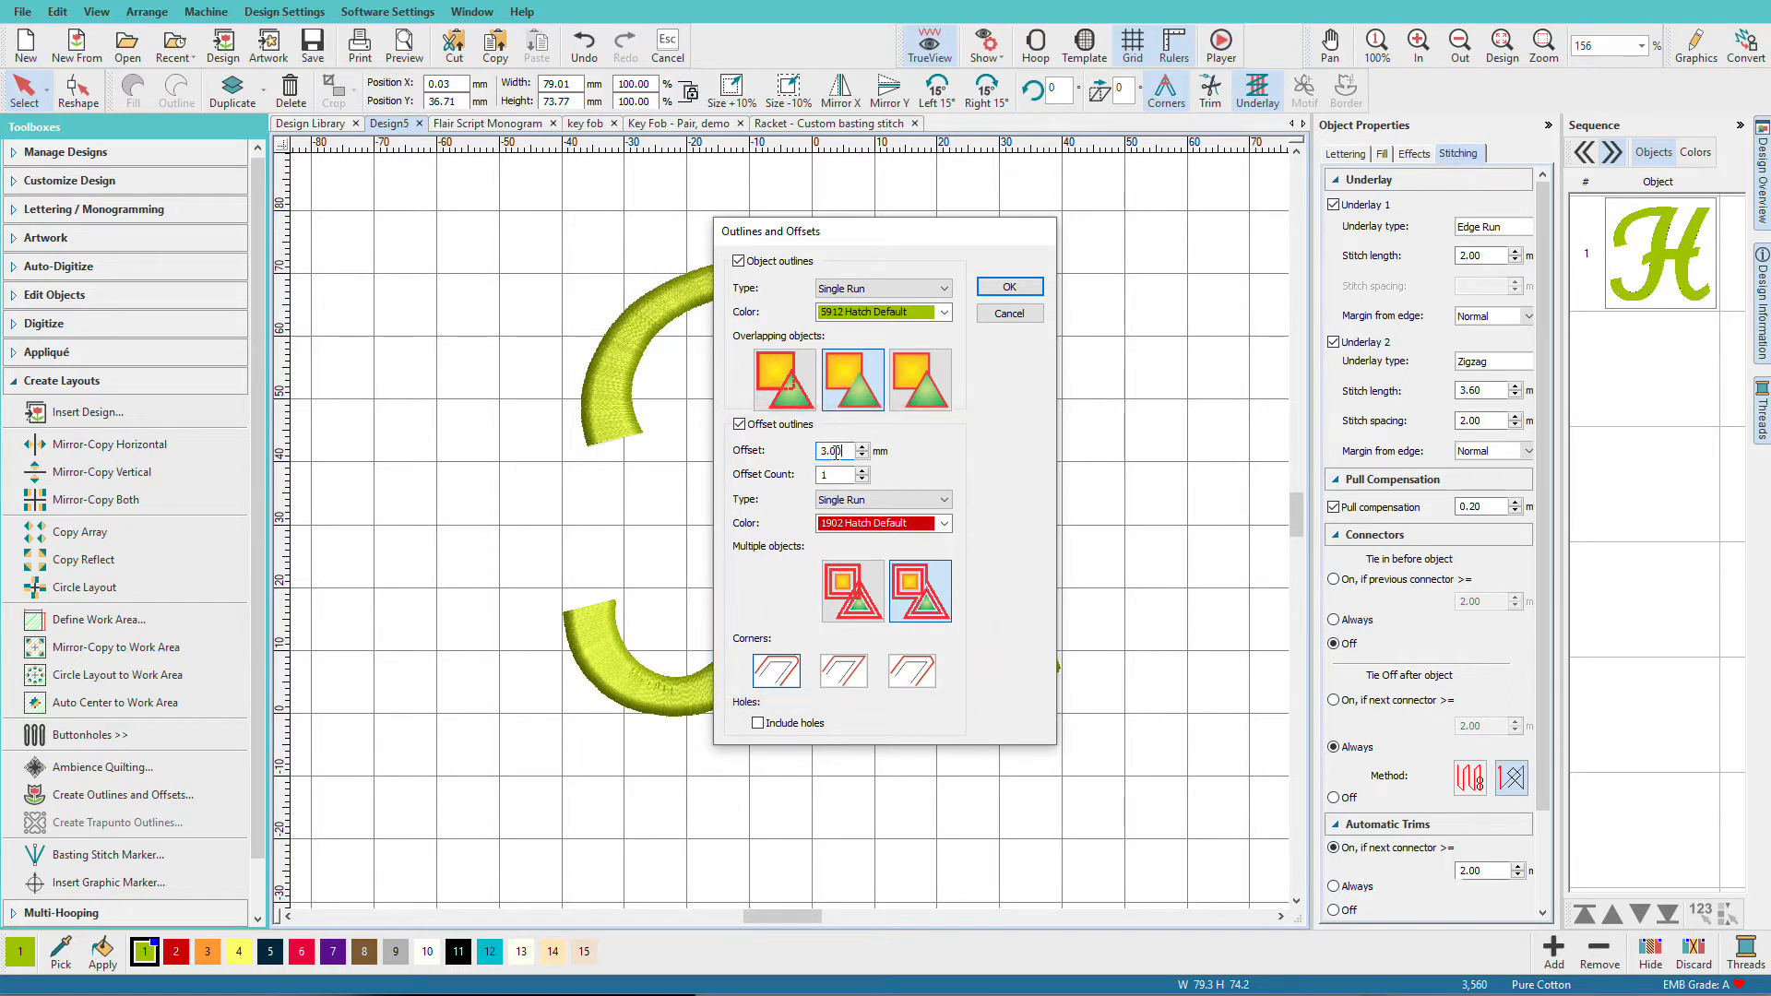
pyautogui.write('0')
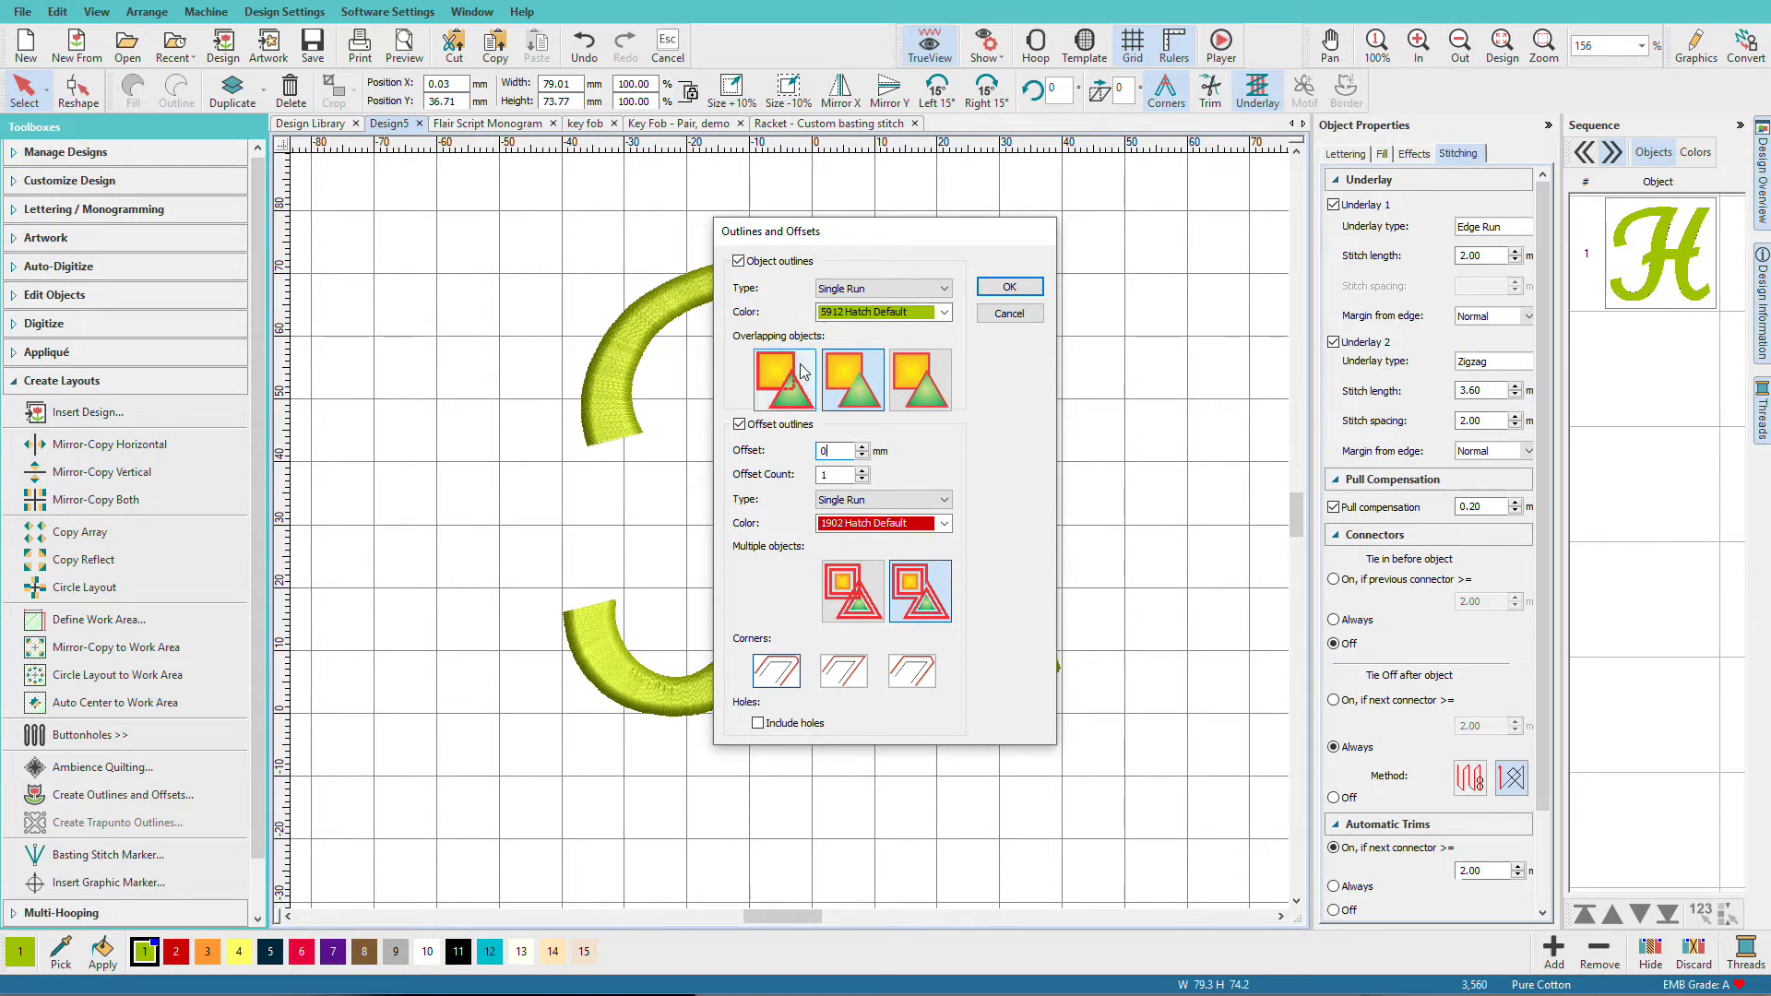
pyautogui.doubleClick(826, 451)
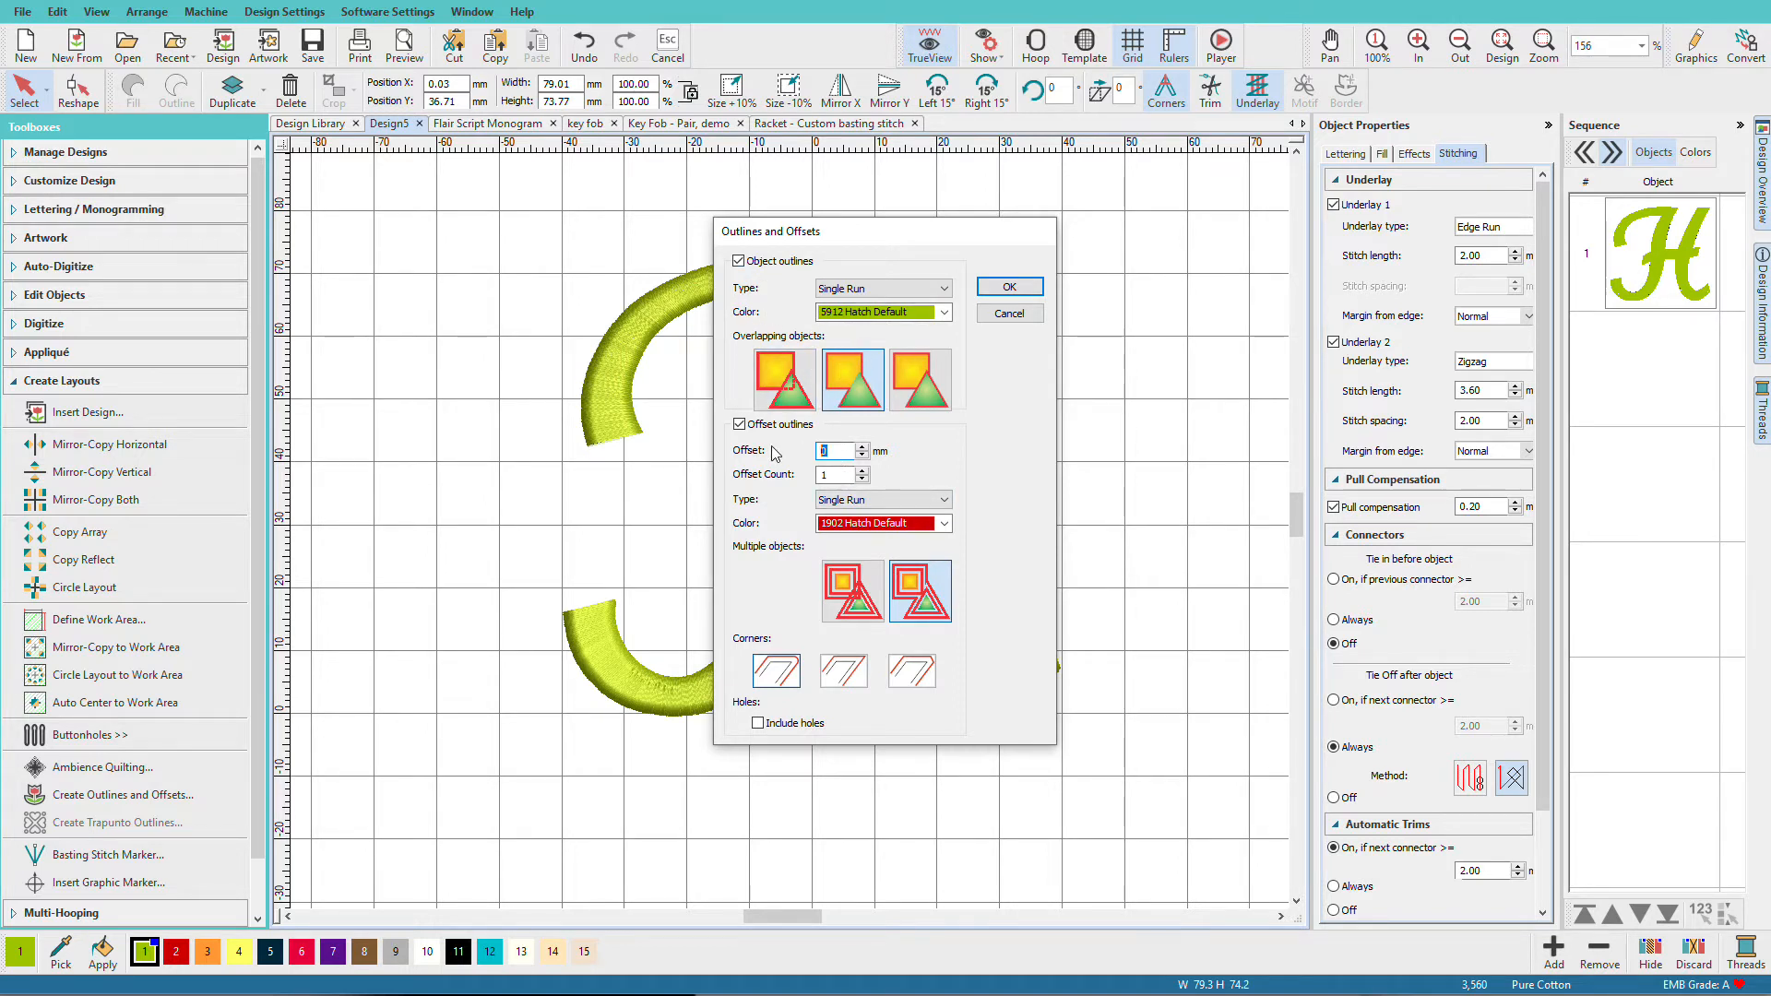
pyautogui.write('-')
pyautogui.write('3')
pyautogui.write('2')
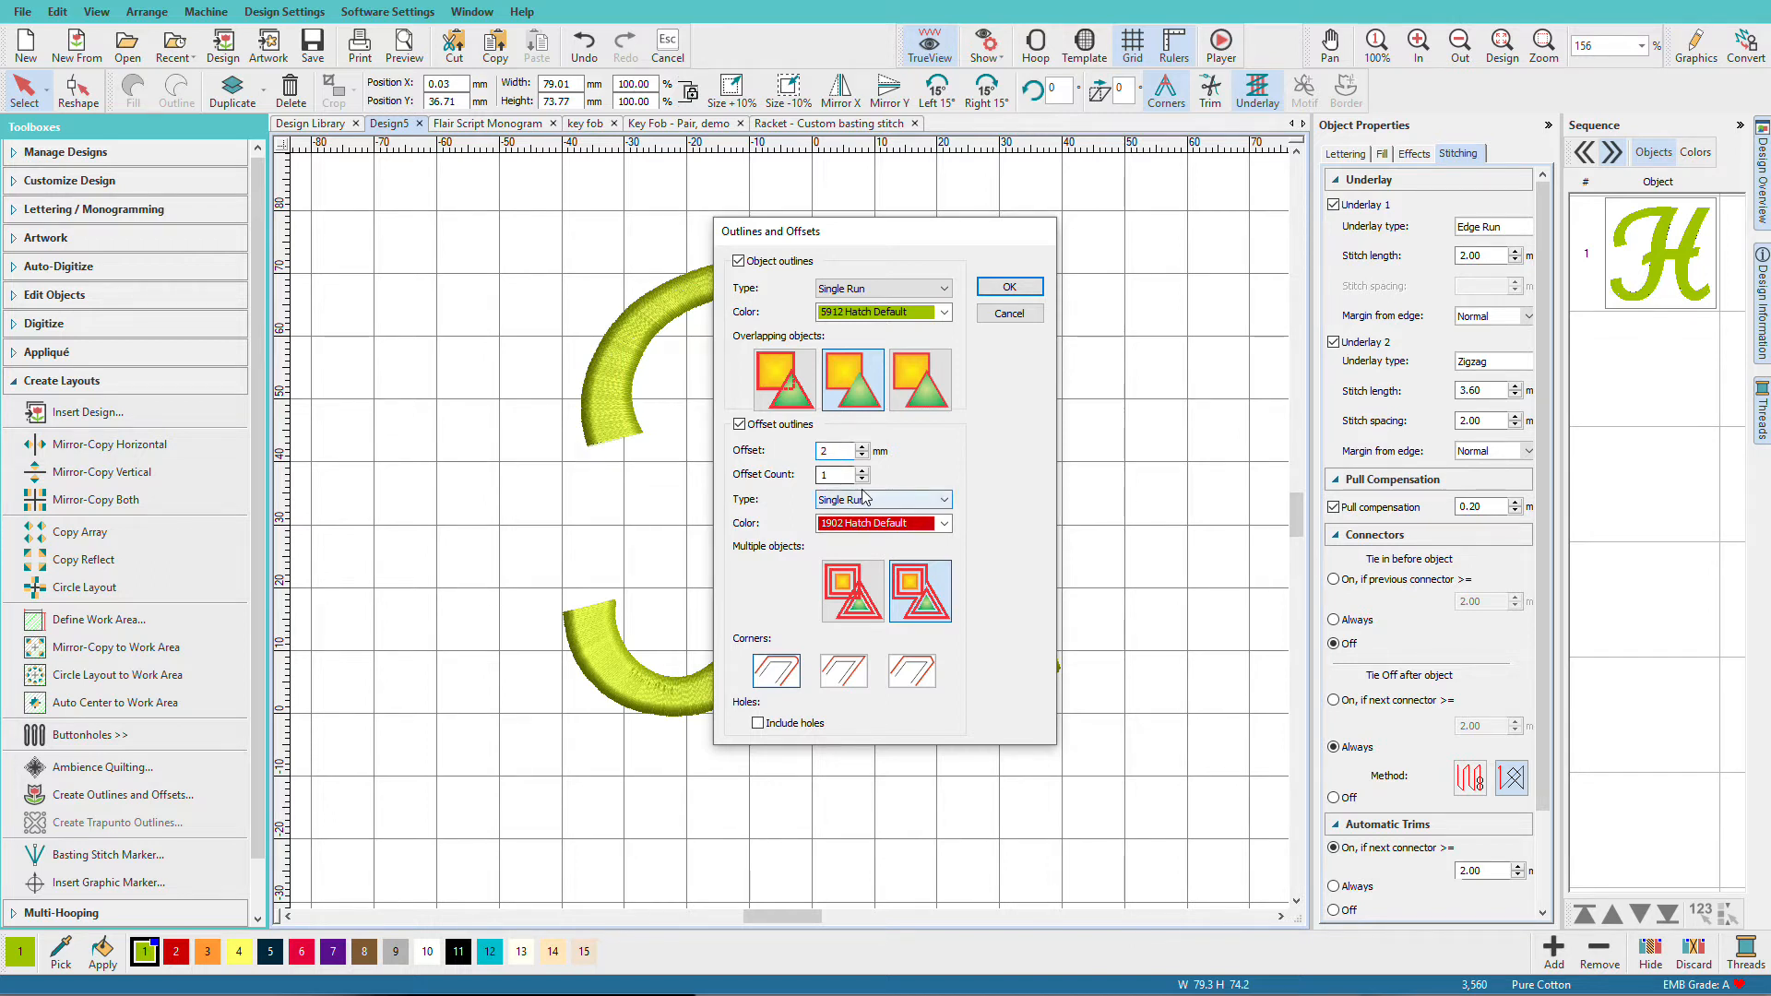
pyautogui.moveTo(836, 476); pyautogui.dragTo(789, 474)
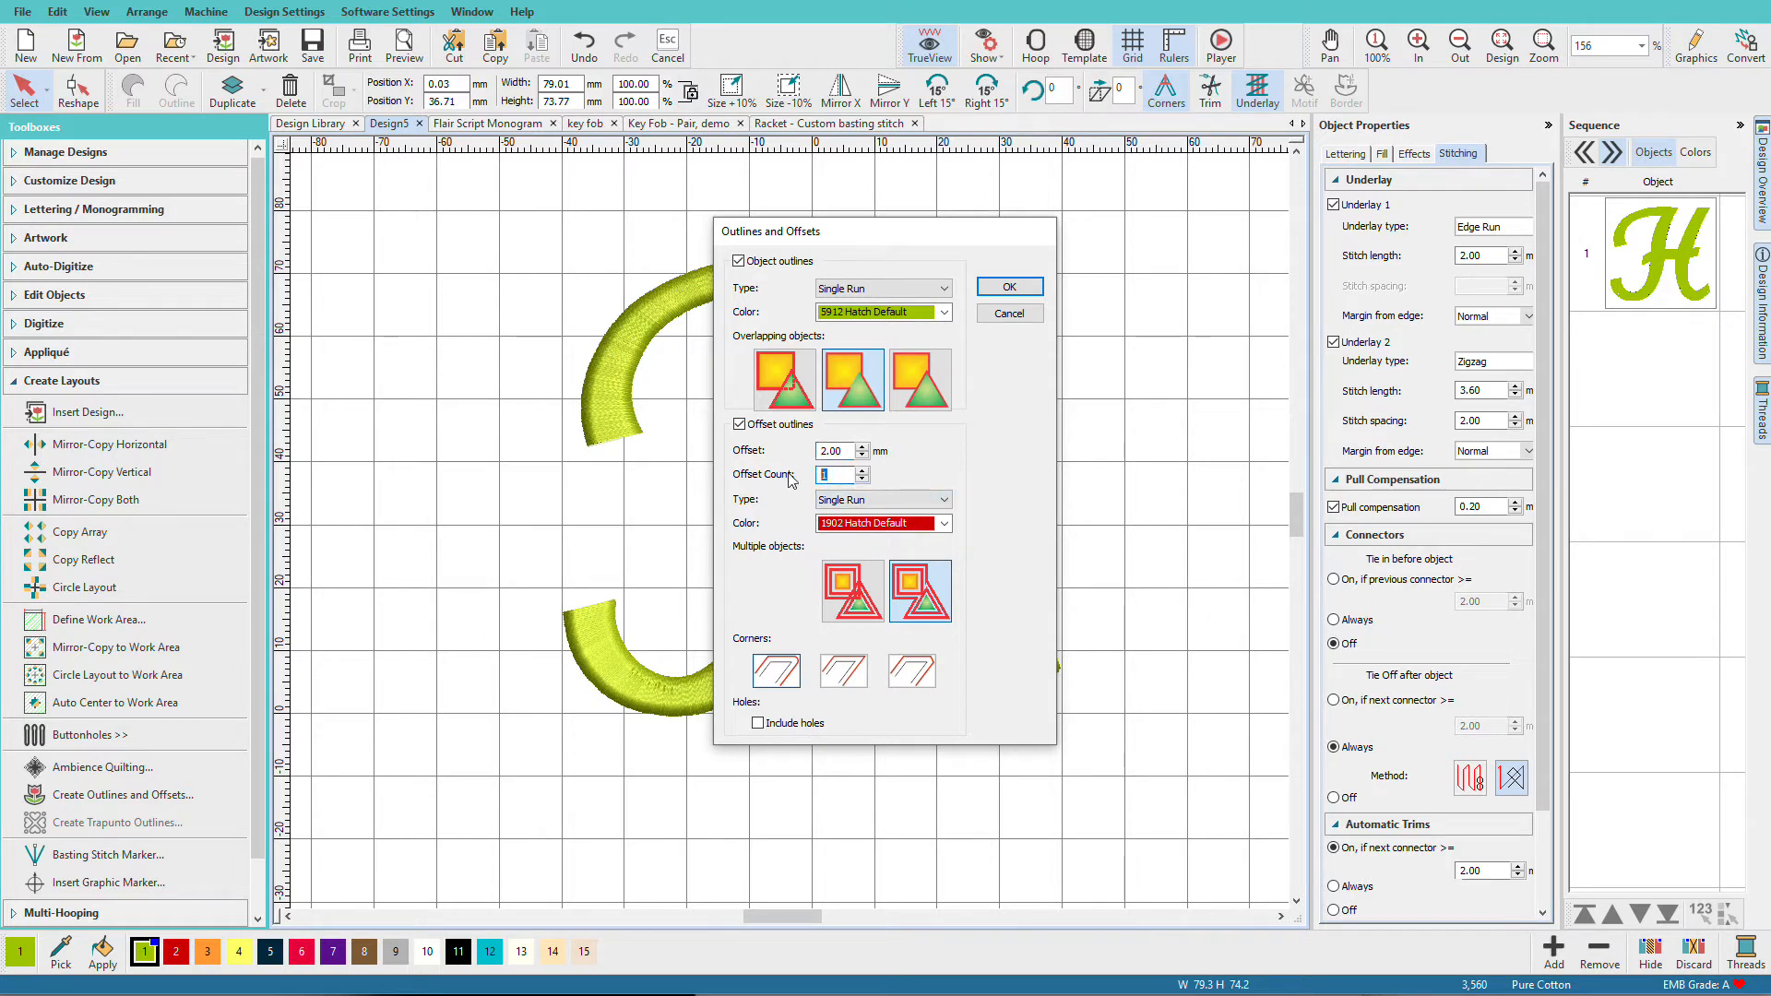
pyautogui.write('4')
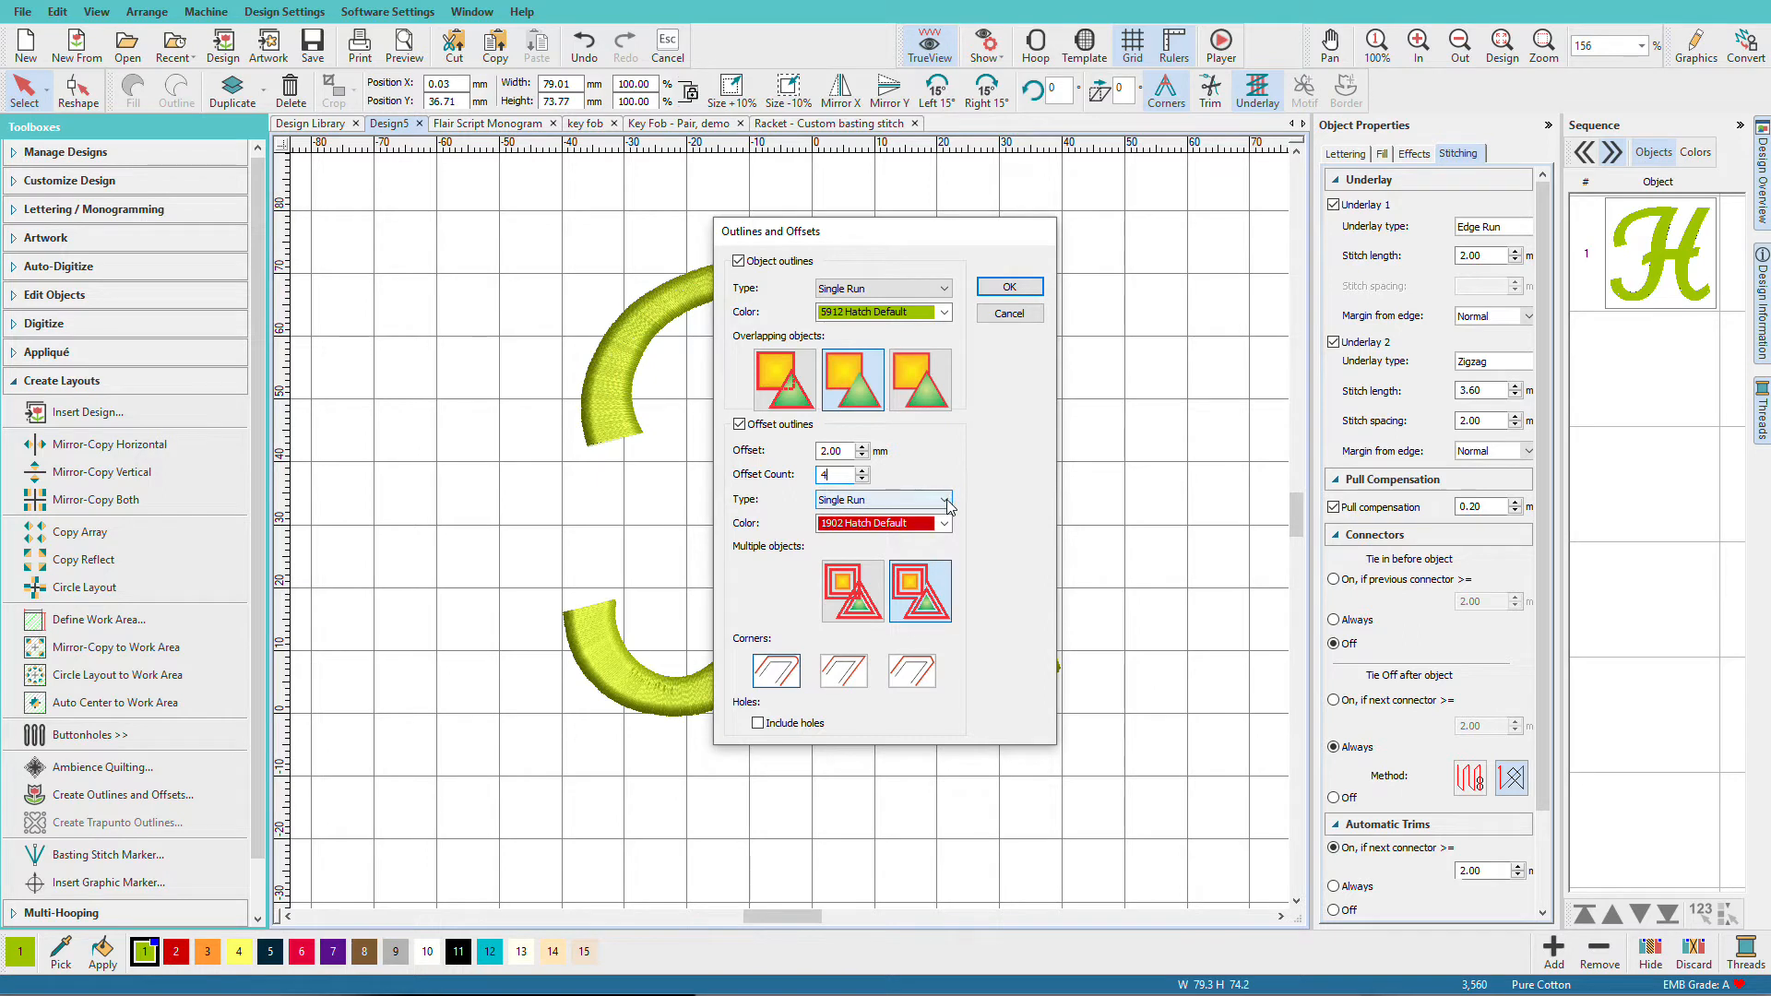
# Keep the offset outlines as Single Run with the first corner style, and generate the outlines around the H
pyautogui.click(945, 499)
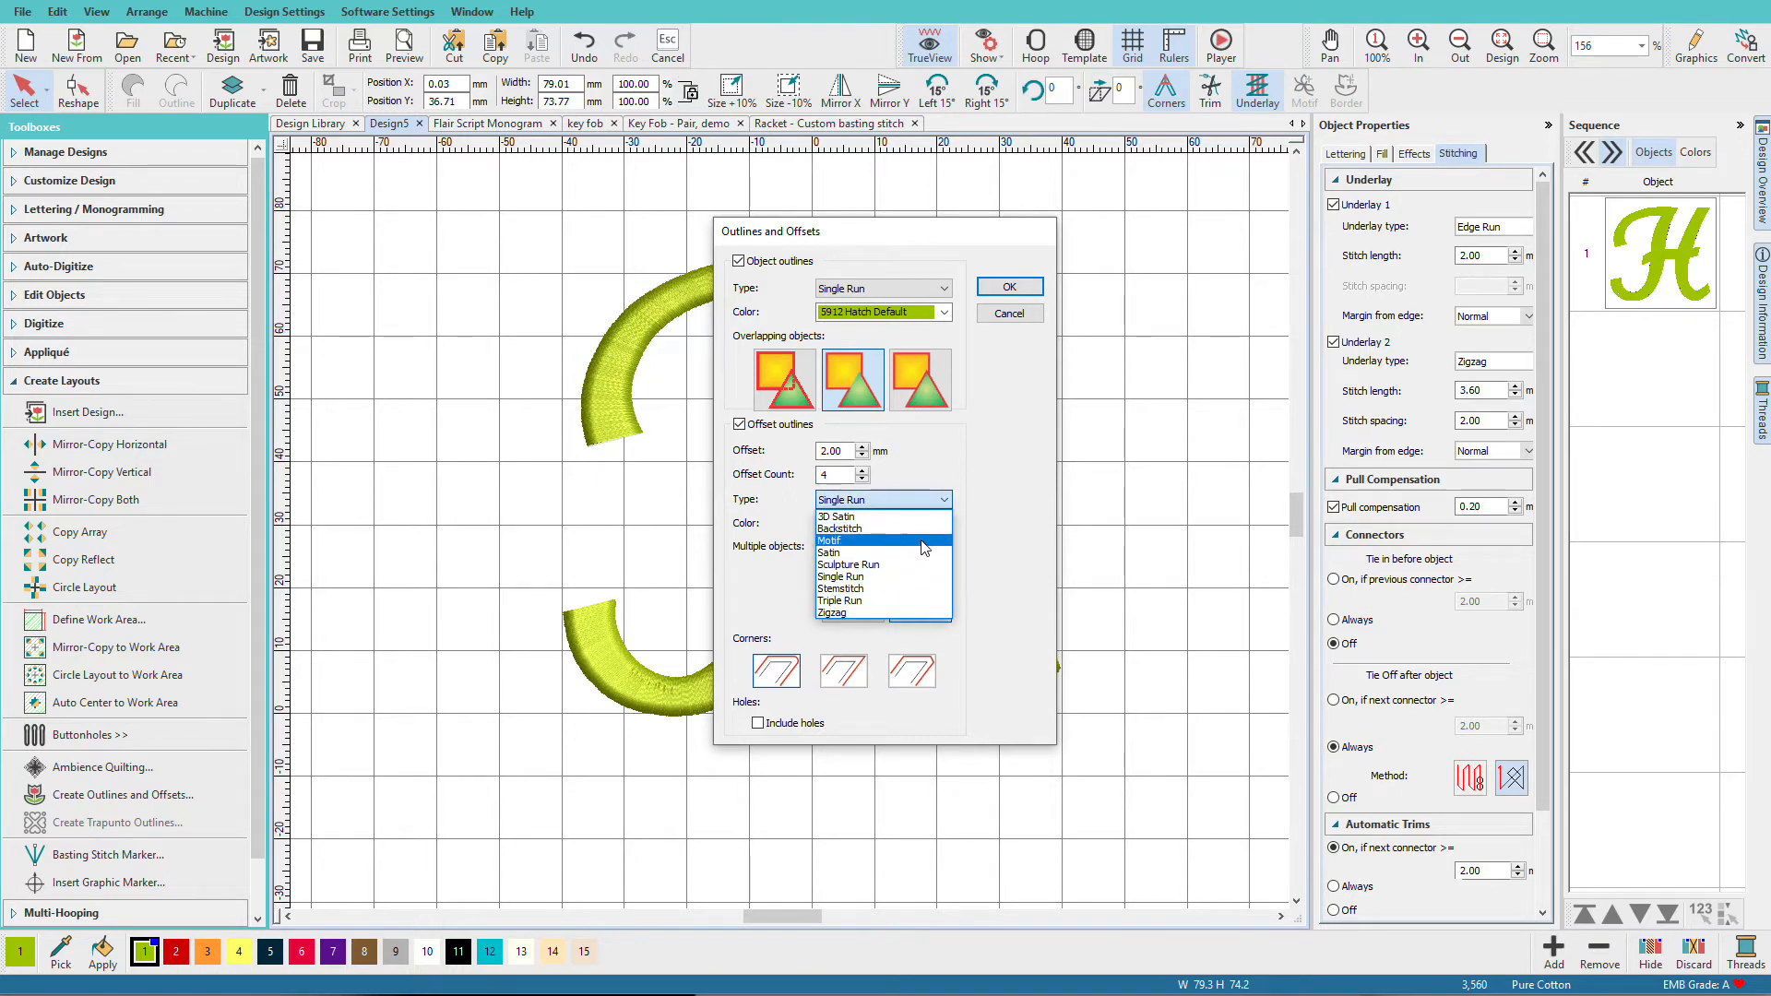
pyautogui.click(981, 472)
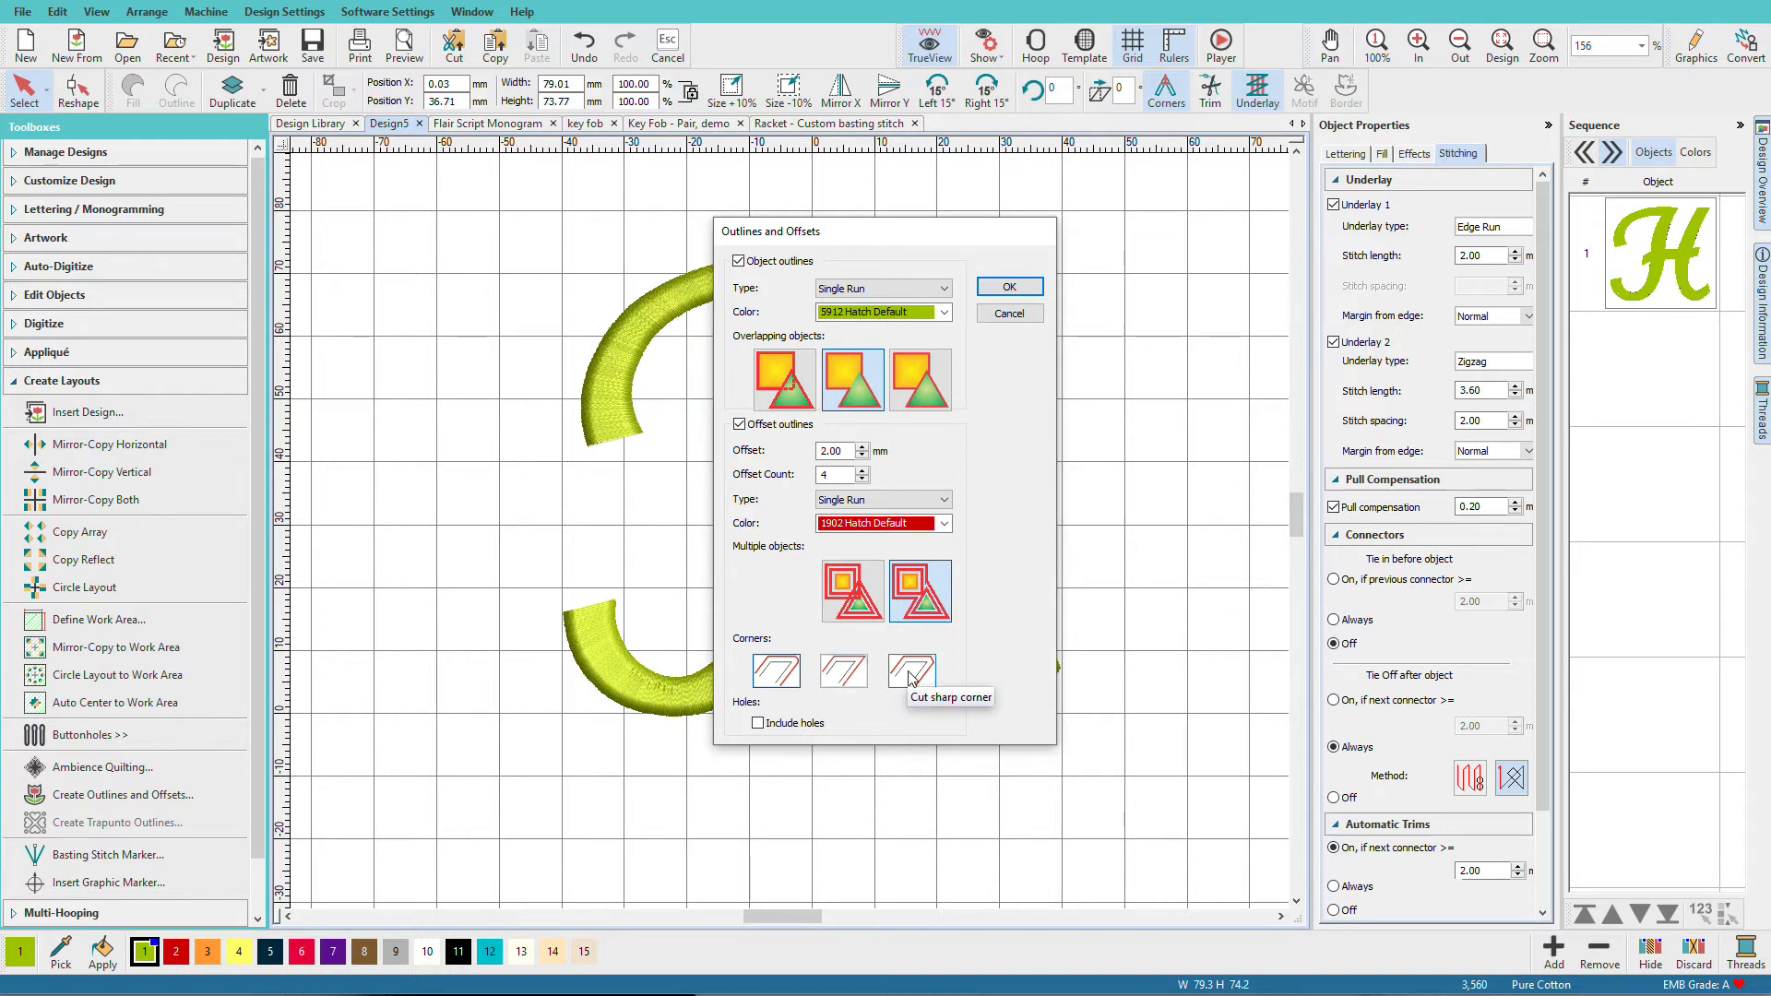
pyautogui.click(786, 676)
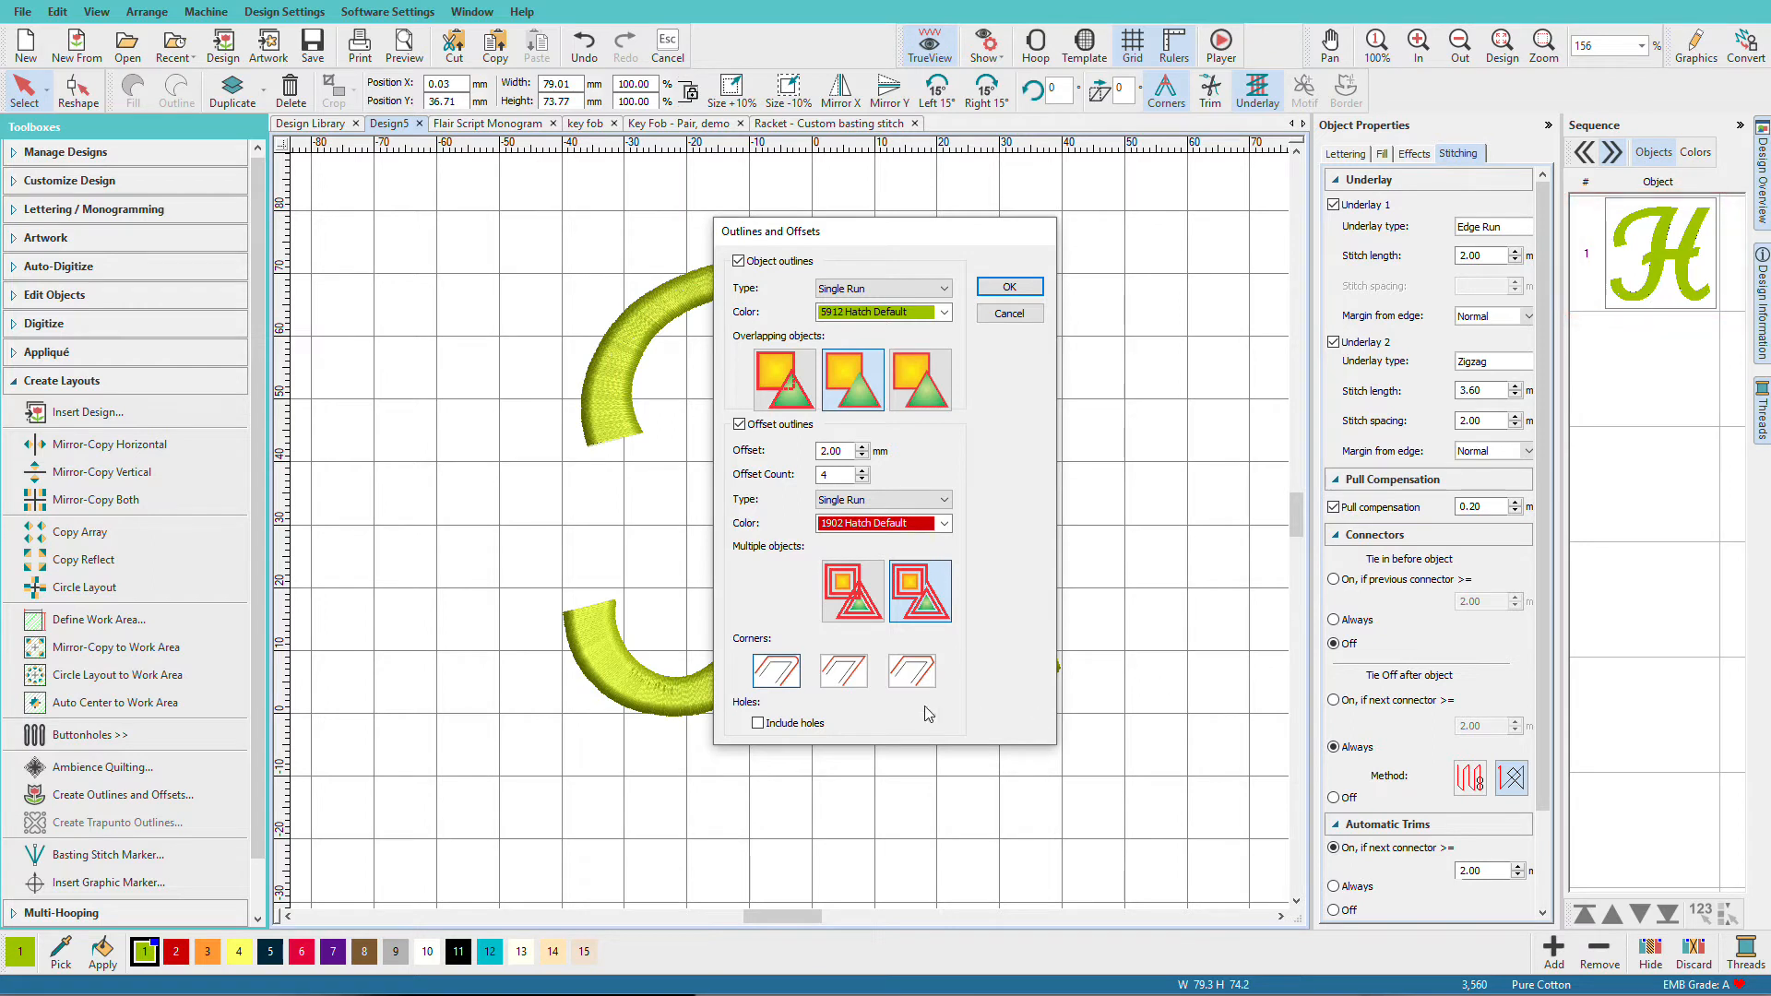
pyautogui.click(1009, 288)
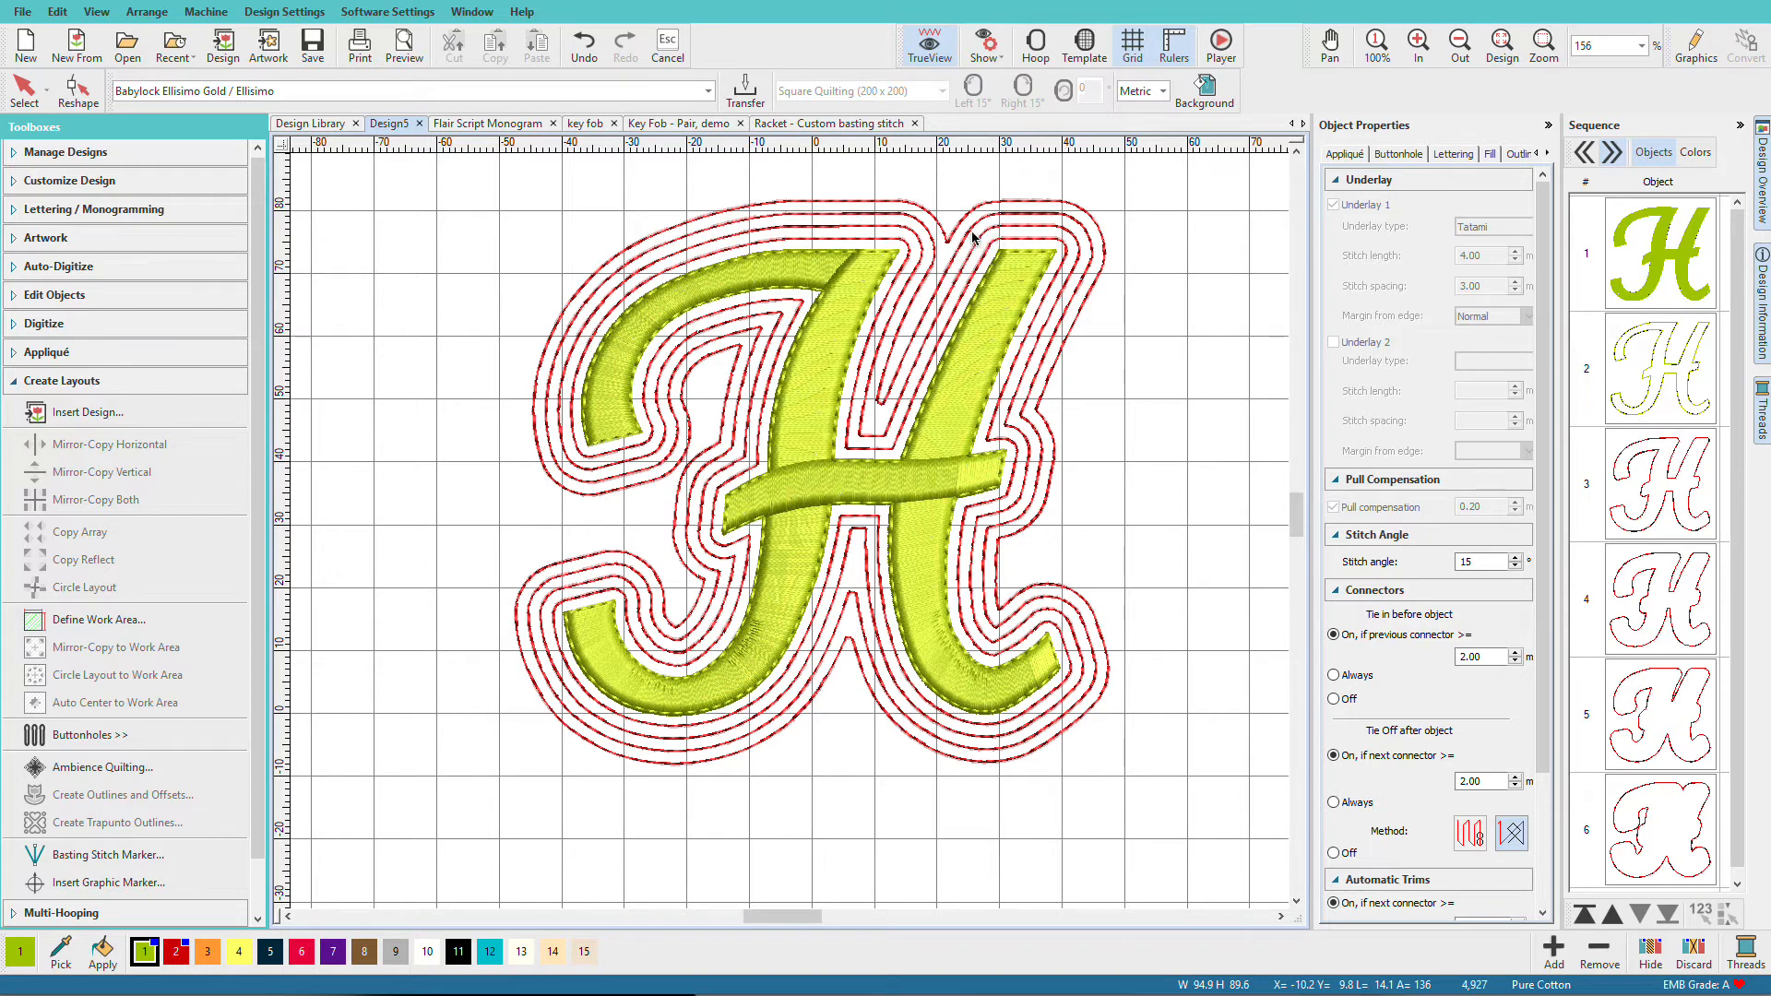
# Lock the outermost red offset outline around the H
pyautogui.click(903, 234)
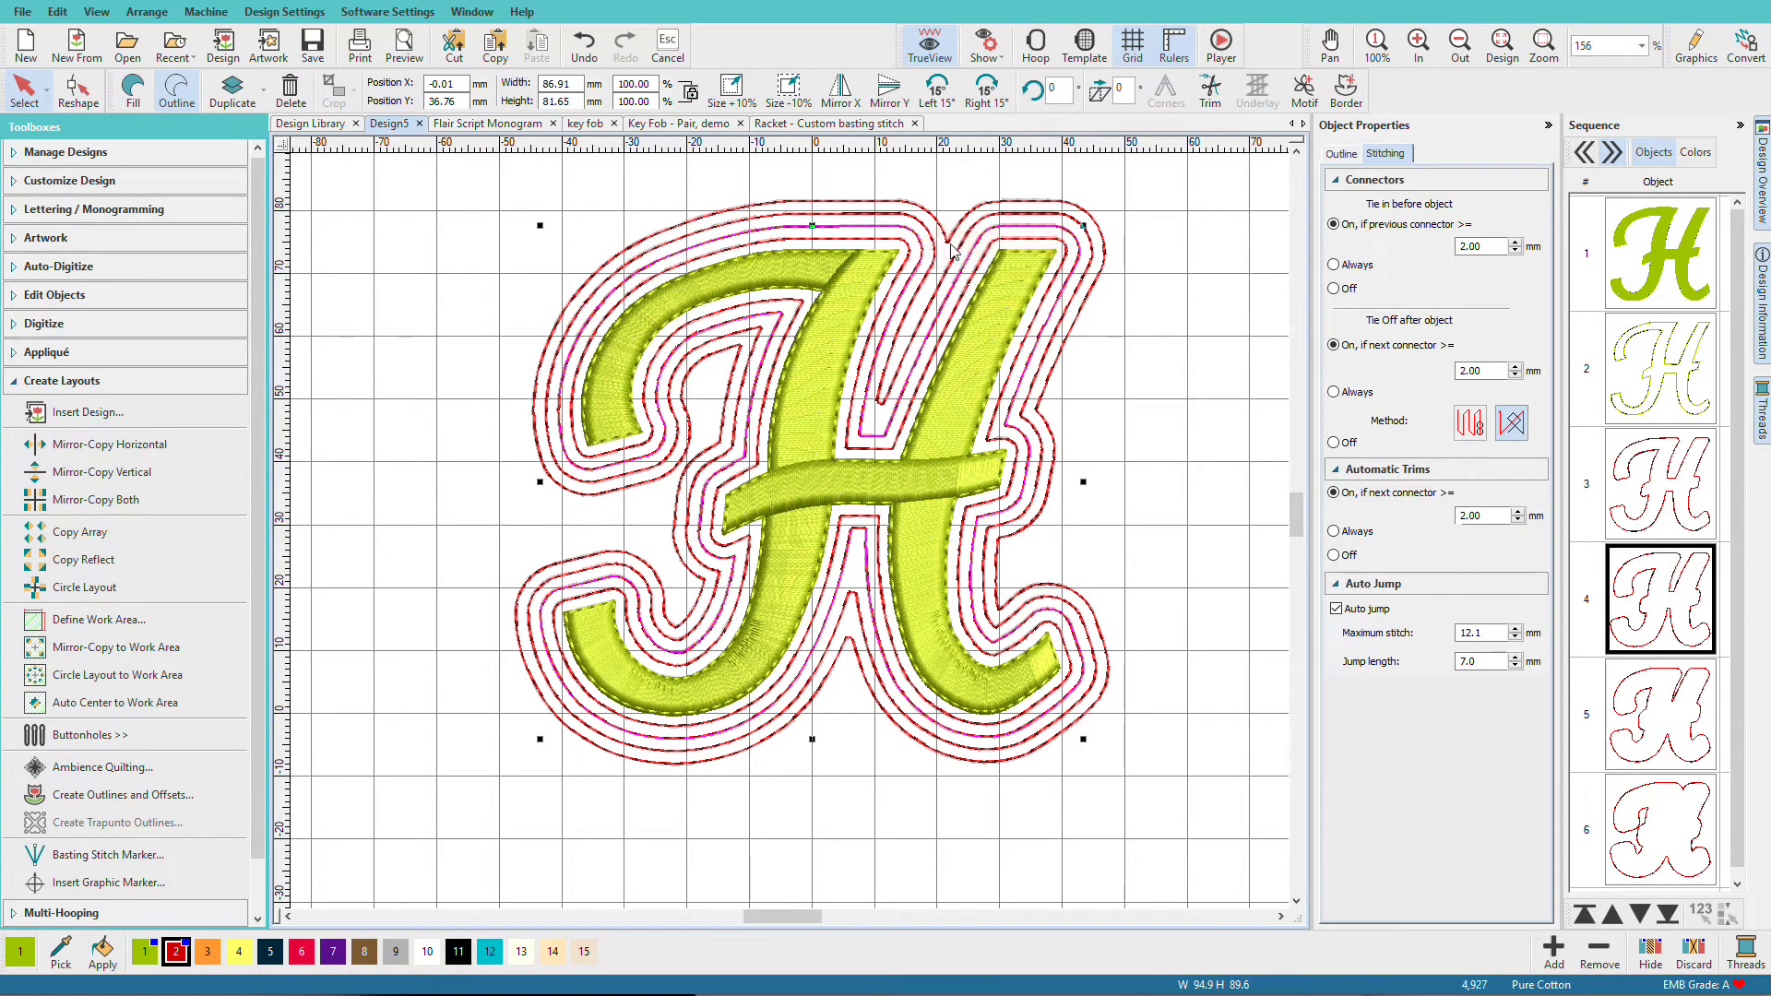
pyautogui.click(963, 229)
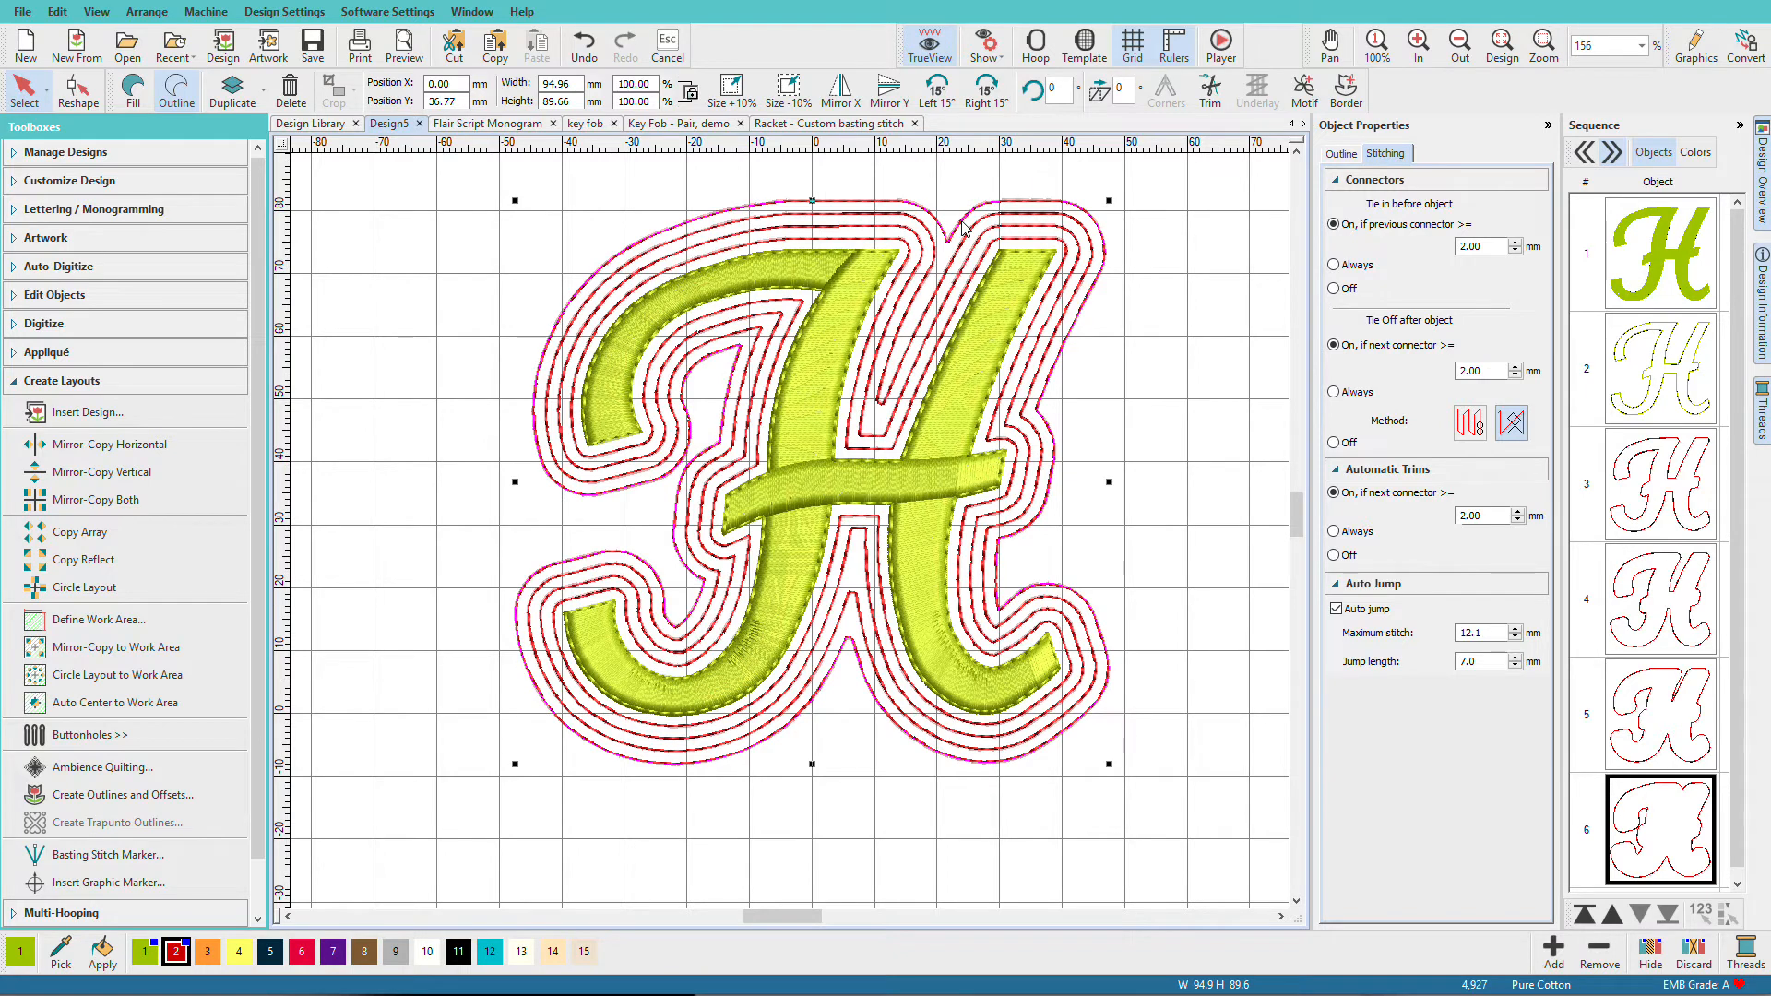
pyautogui.press('k')
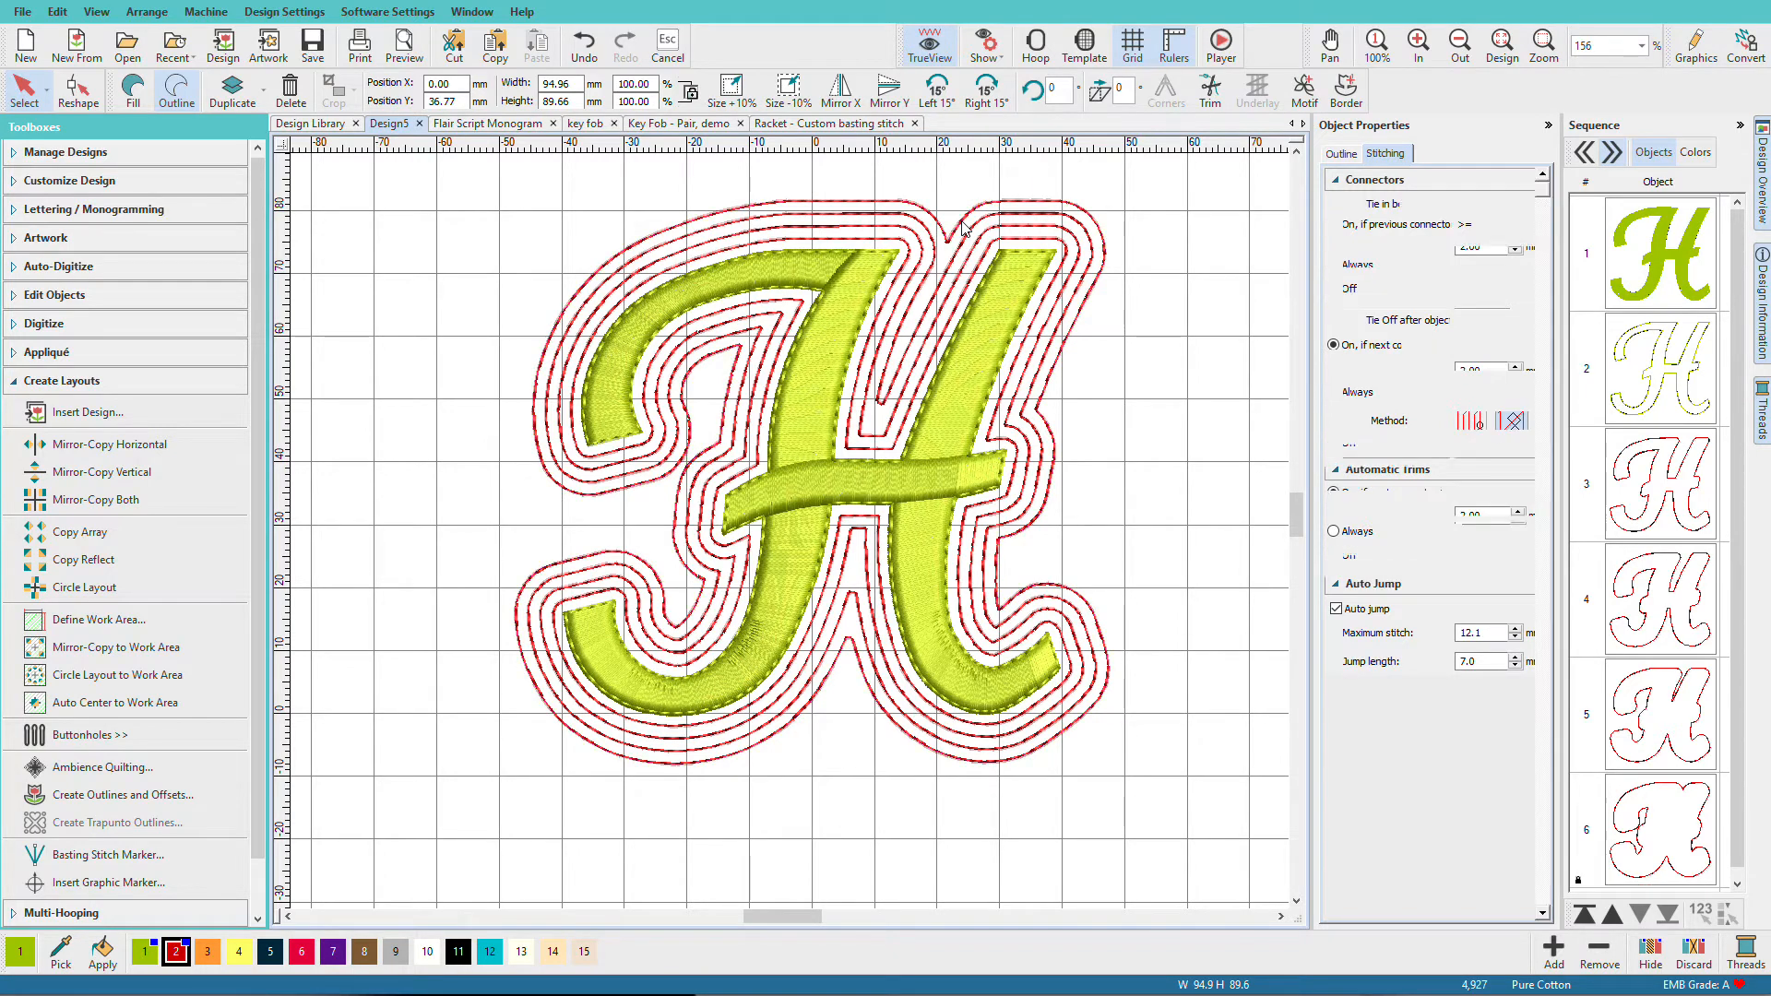
# Delete the three unlocked inner offset outlines by selecting the red color group
pyautogui.click(1695, 152)
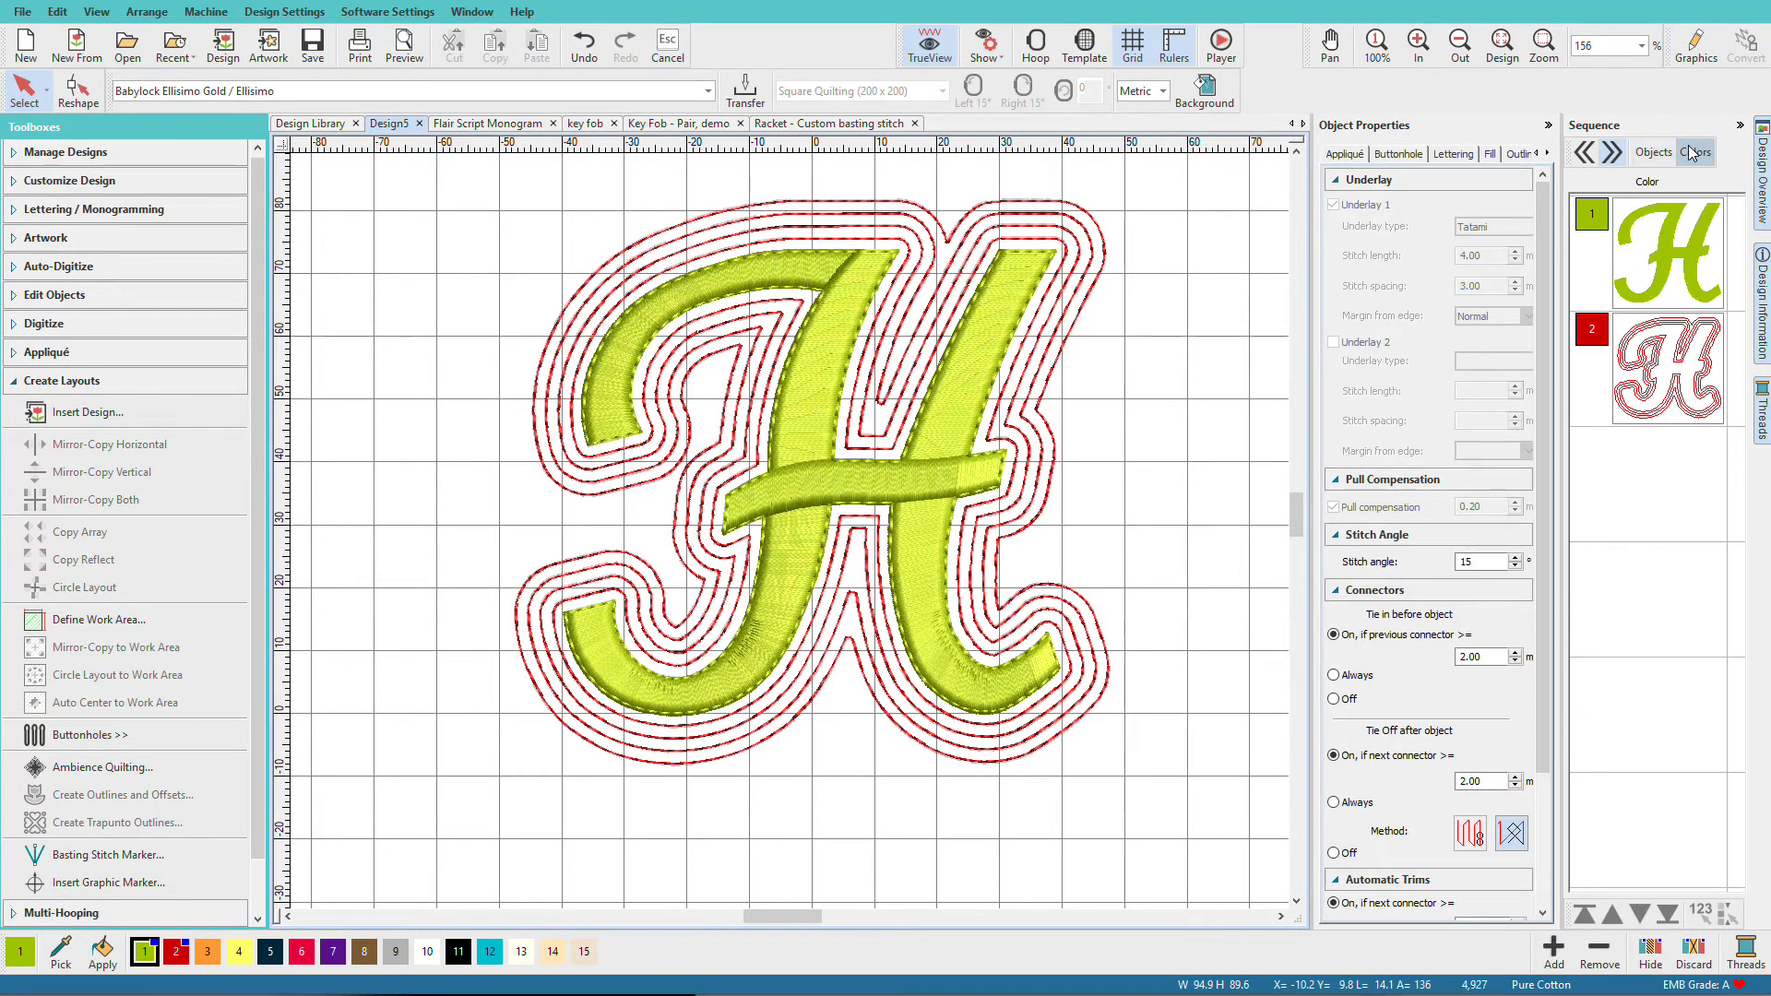
pyautogui.click(1694, 351)
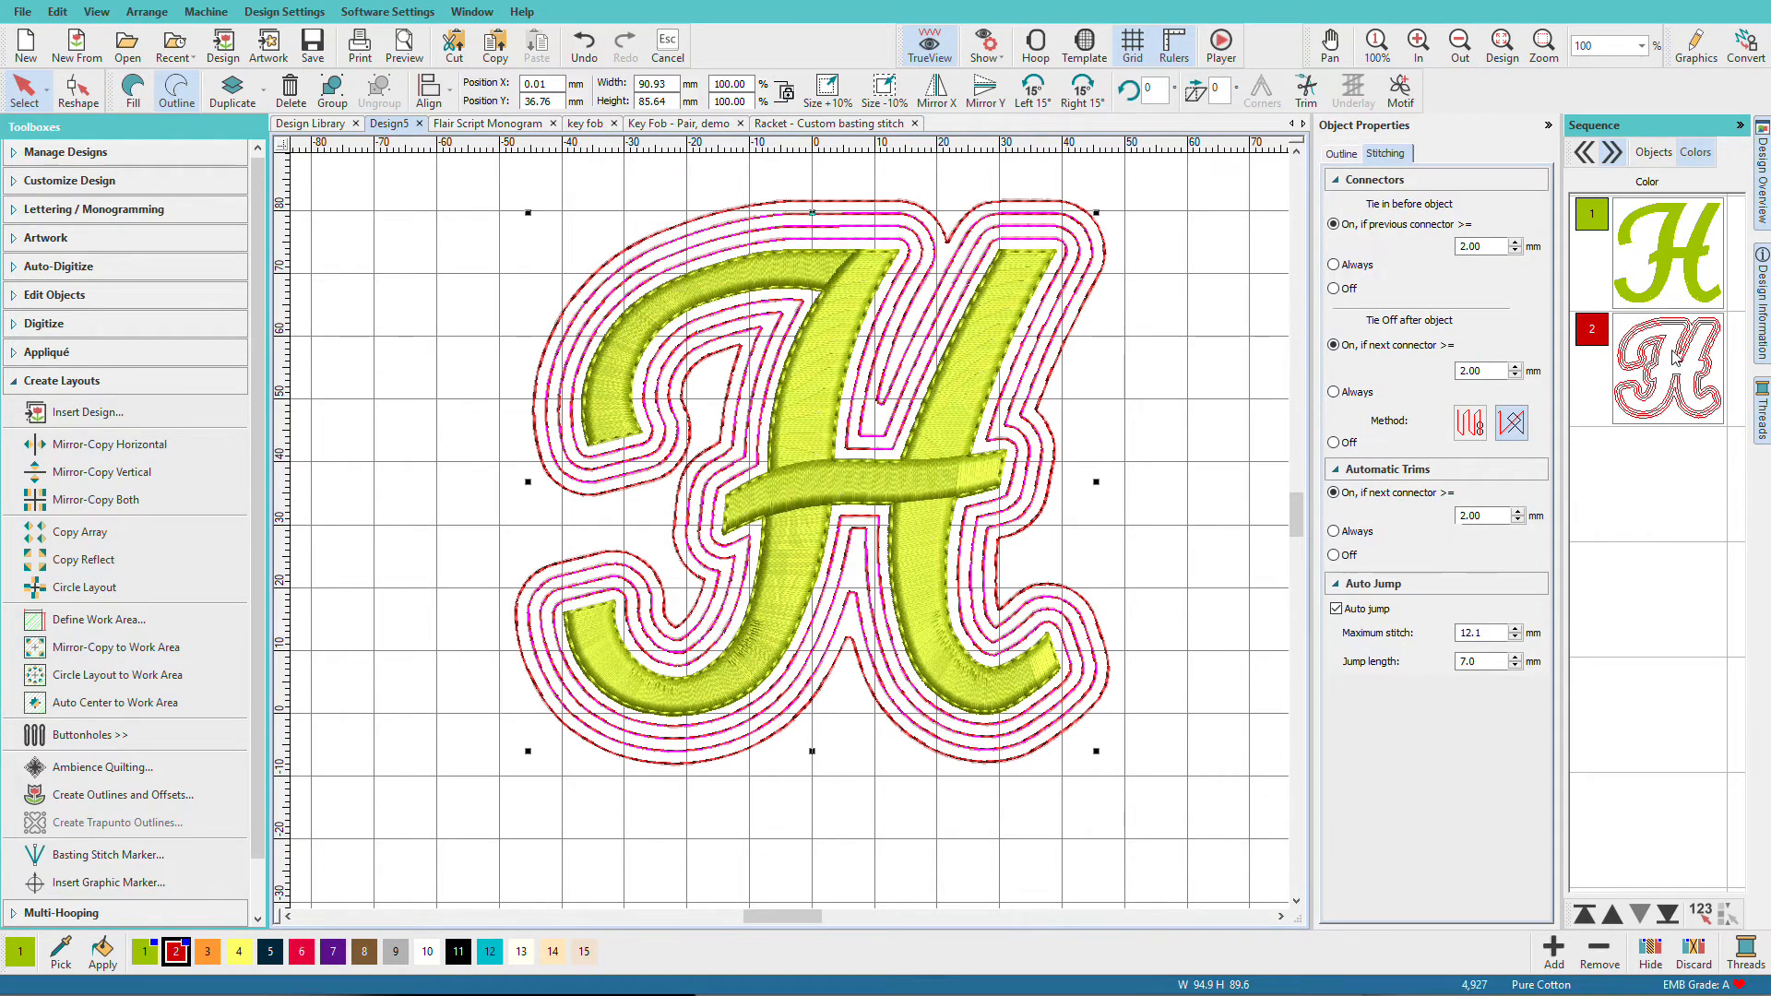
pyautogui.press('k')
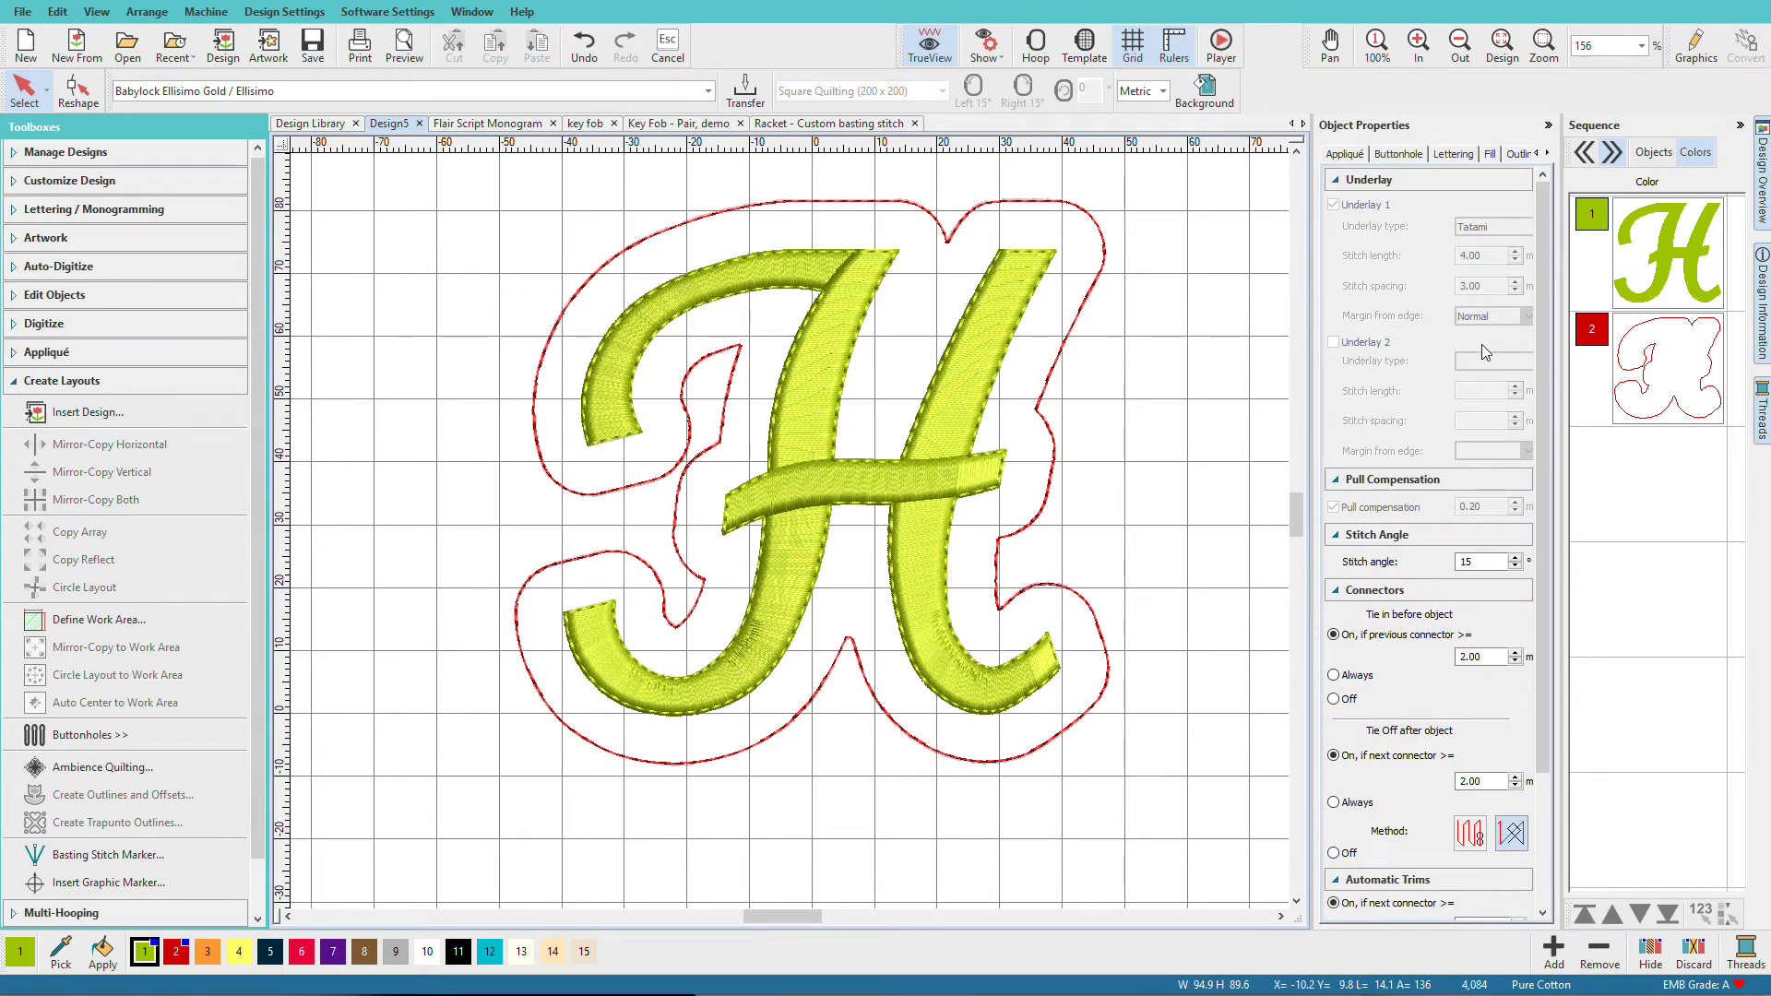
# Hide the filled H lettering object in the sequence, leaving its object outline and the outer offset outline shown
pyautogui.click(1643, 245)
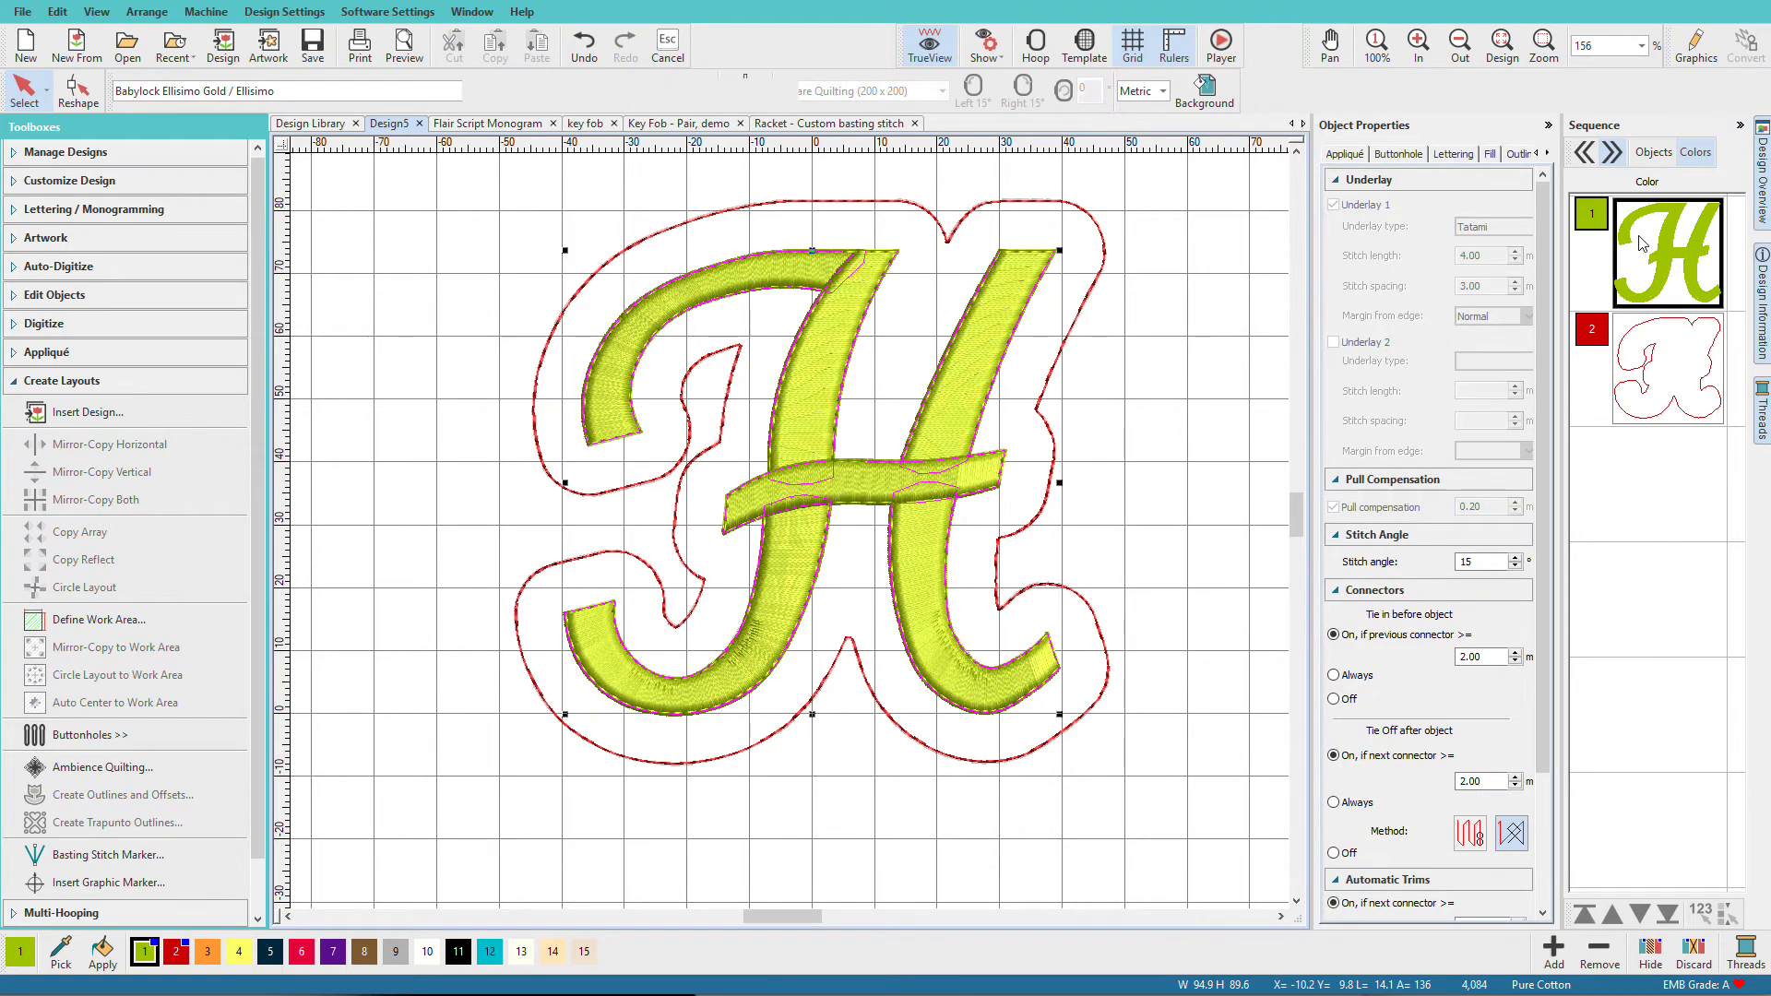
pyautogui.click(1652, 153)
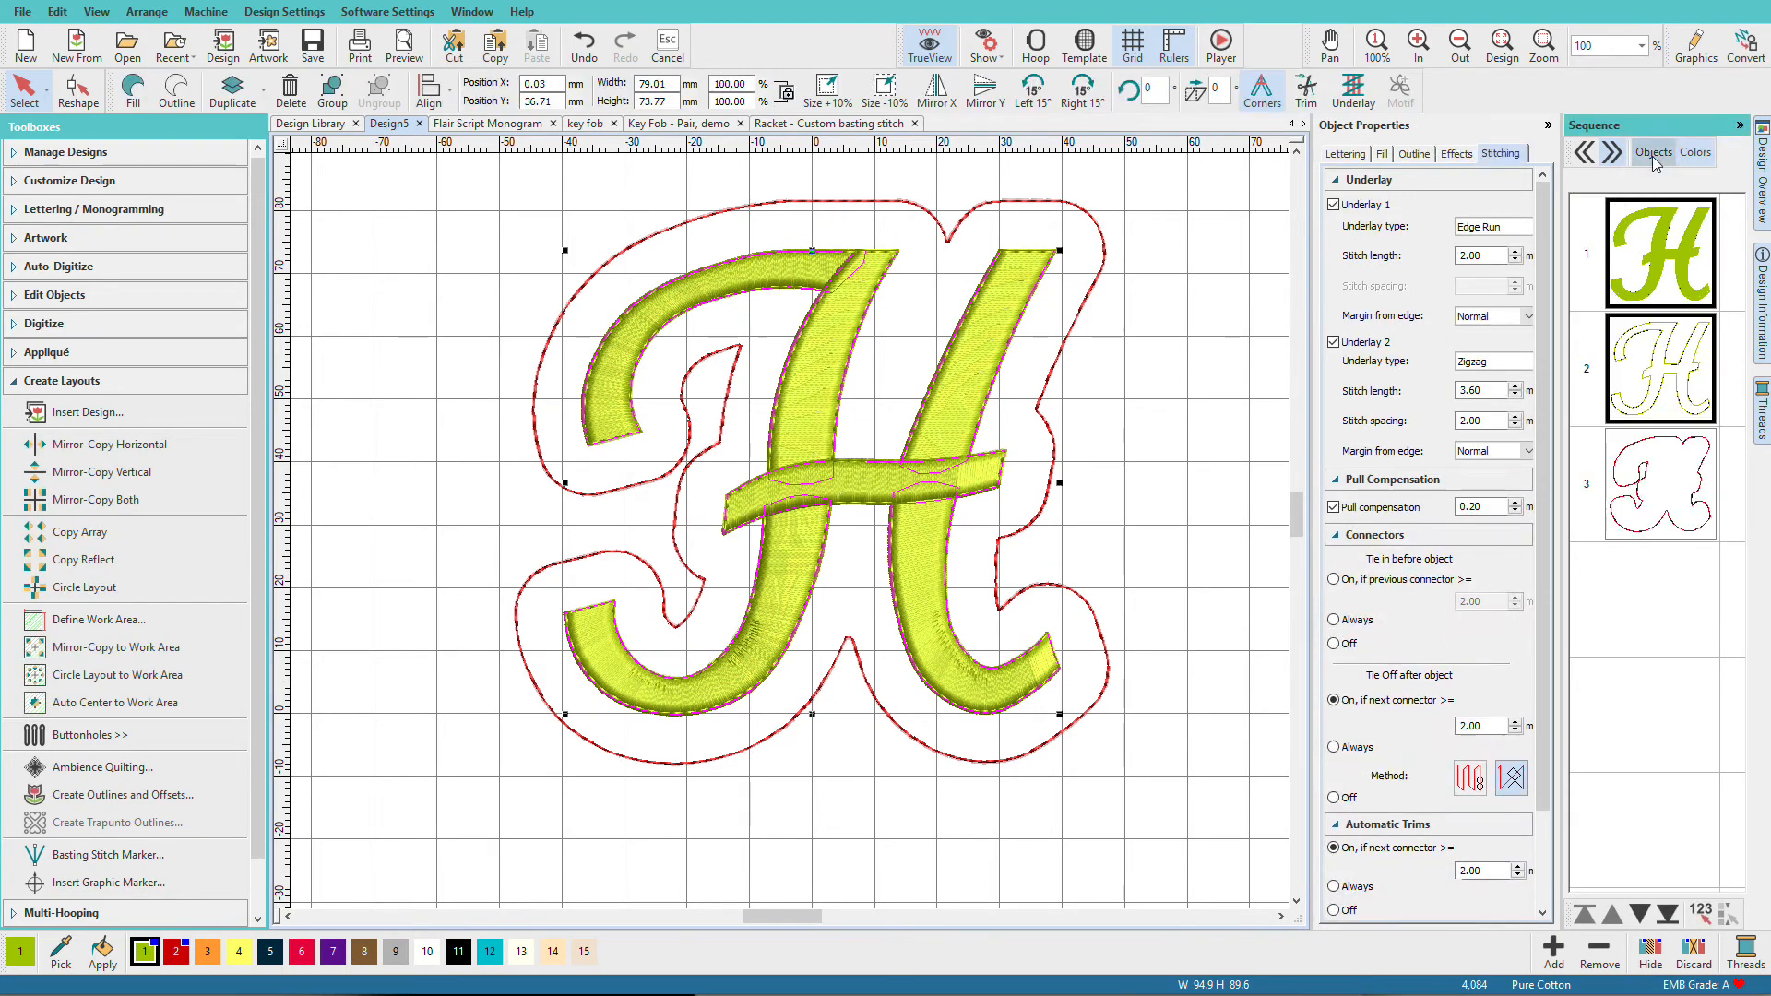
pyautogui.click(1648, 243)
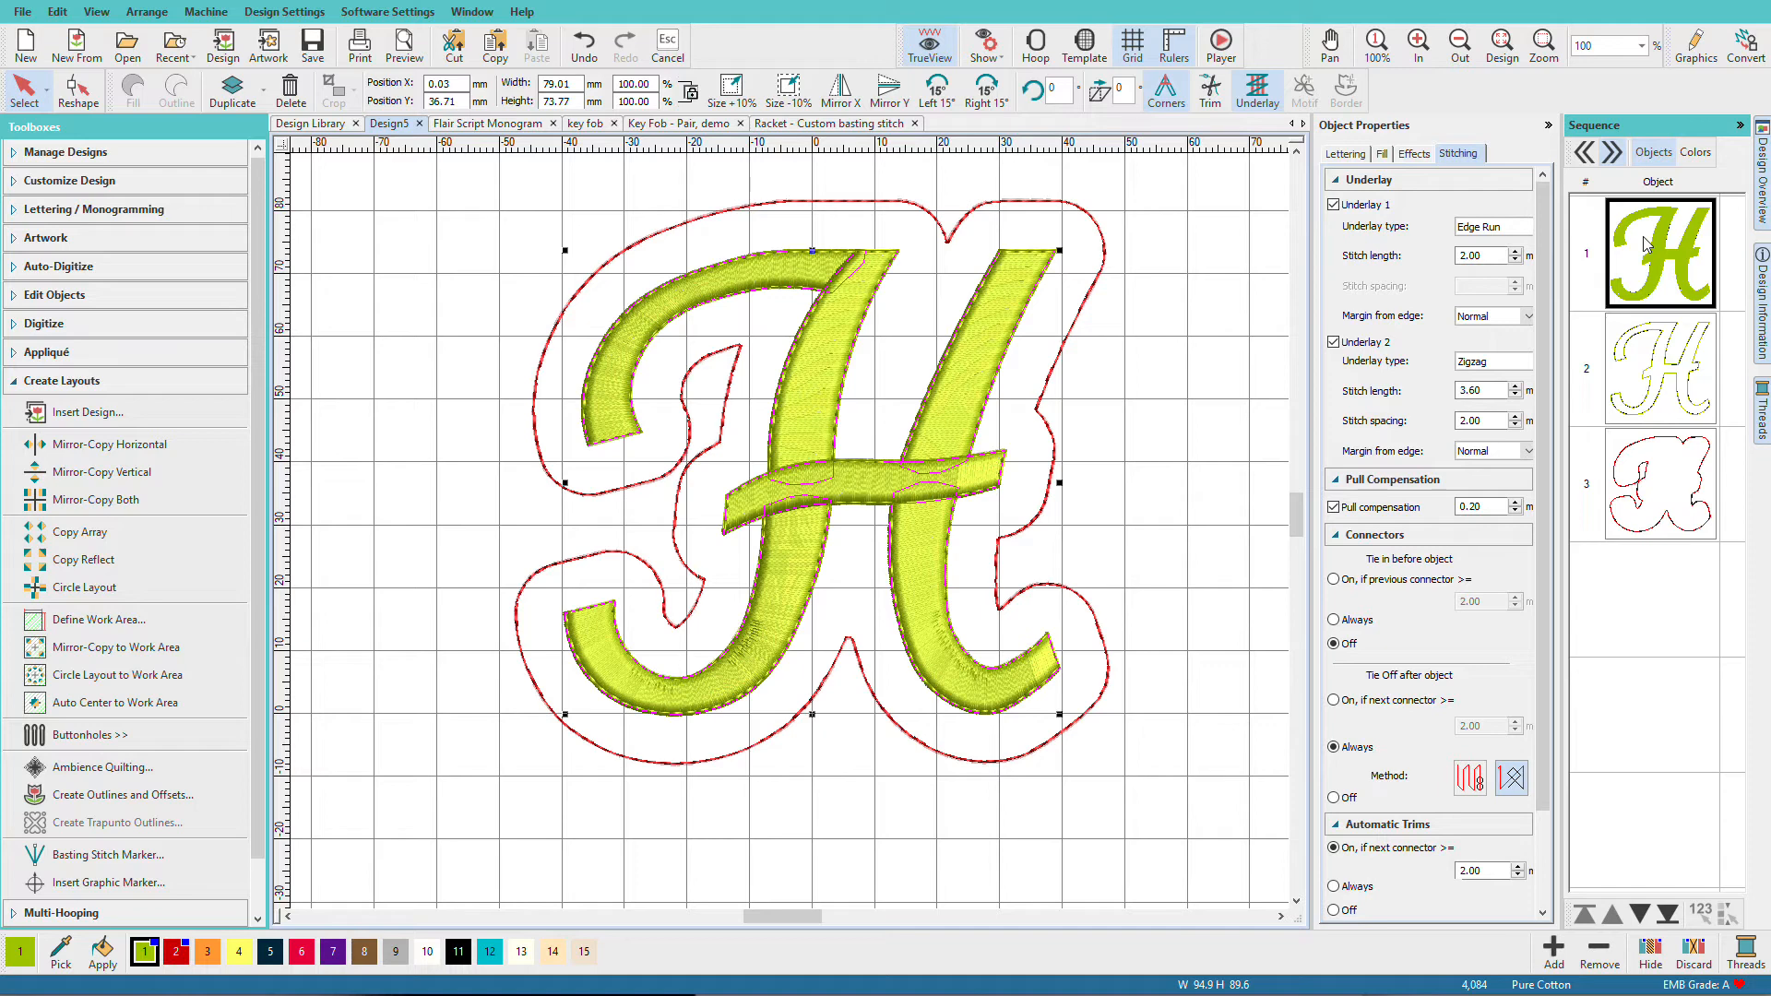
pyautogui.rightClick(1646, 243)
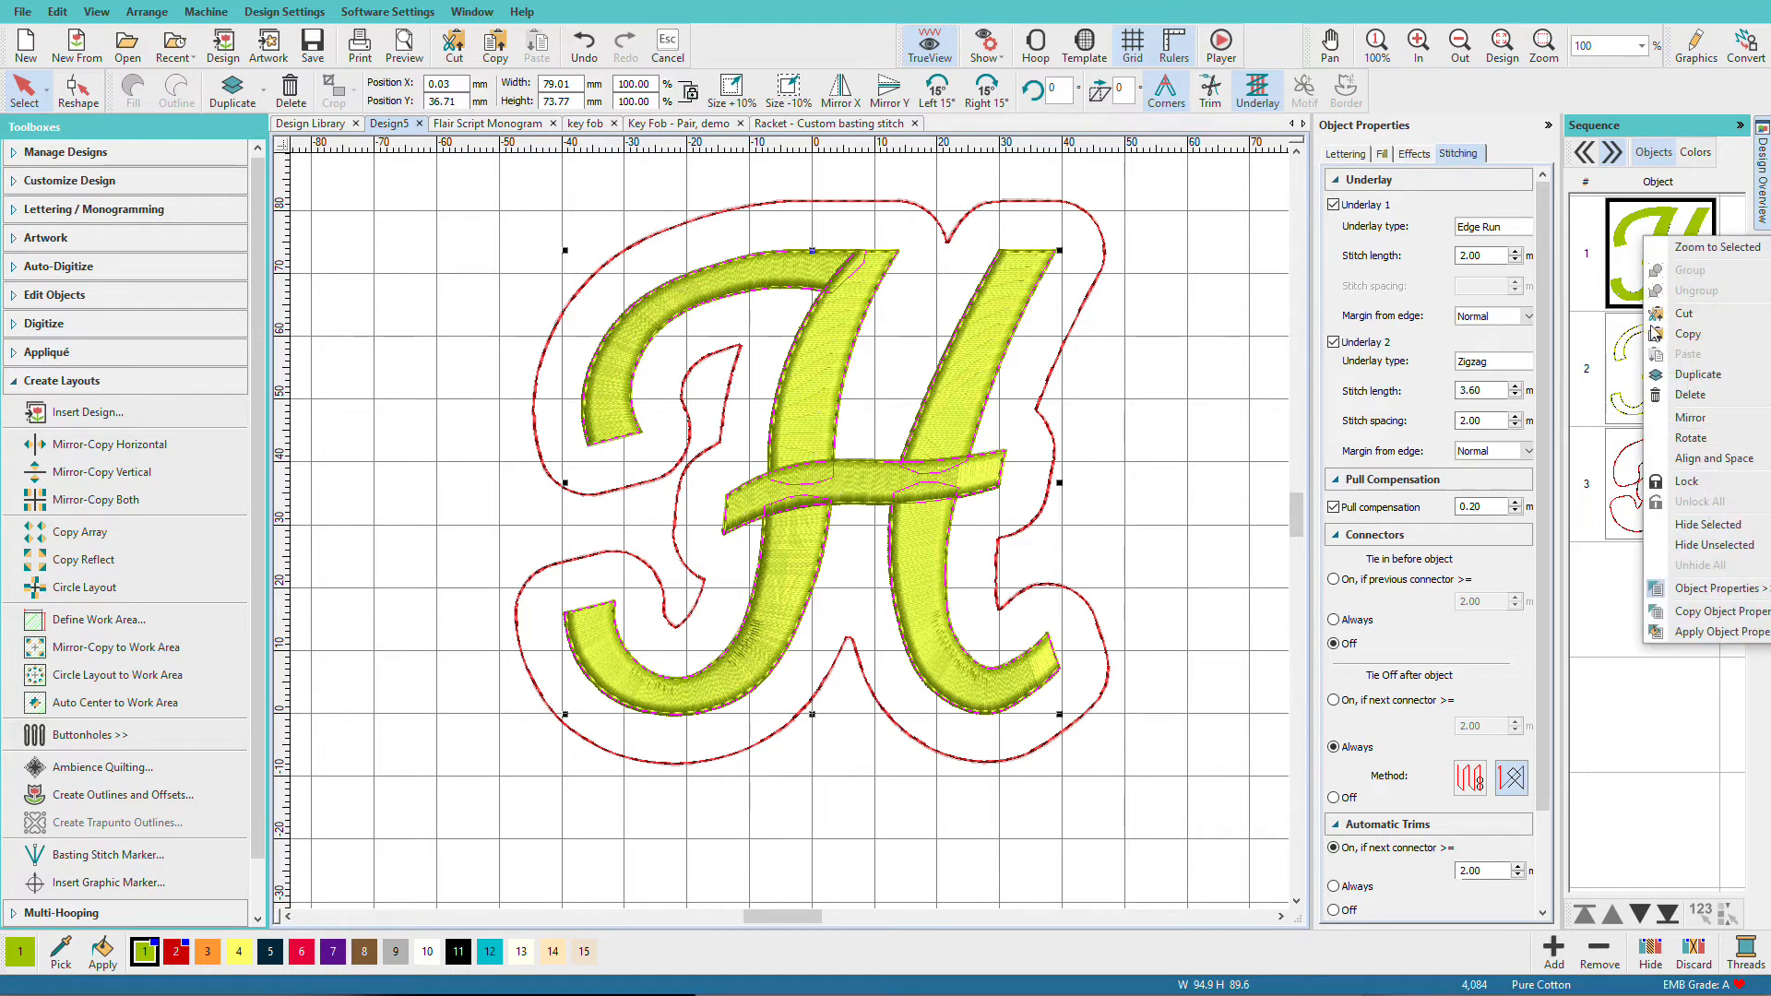
pyautogui.click(1685, 526)
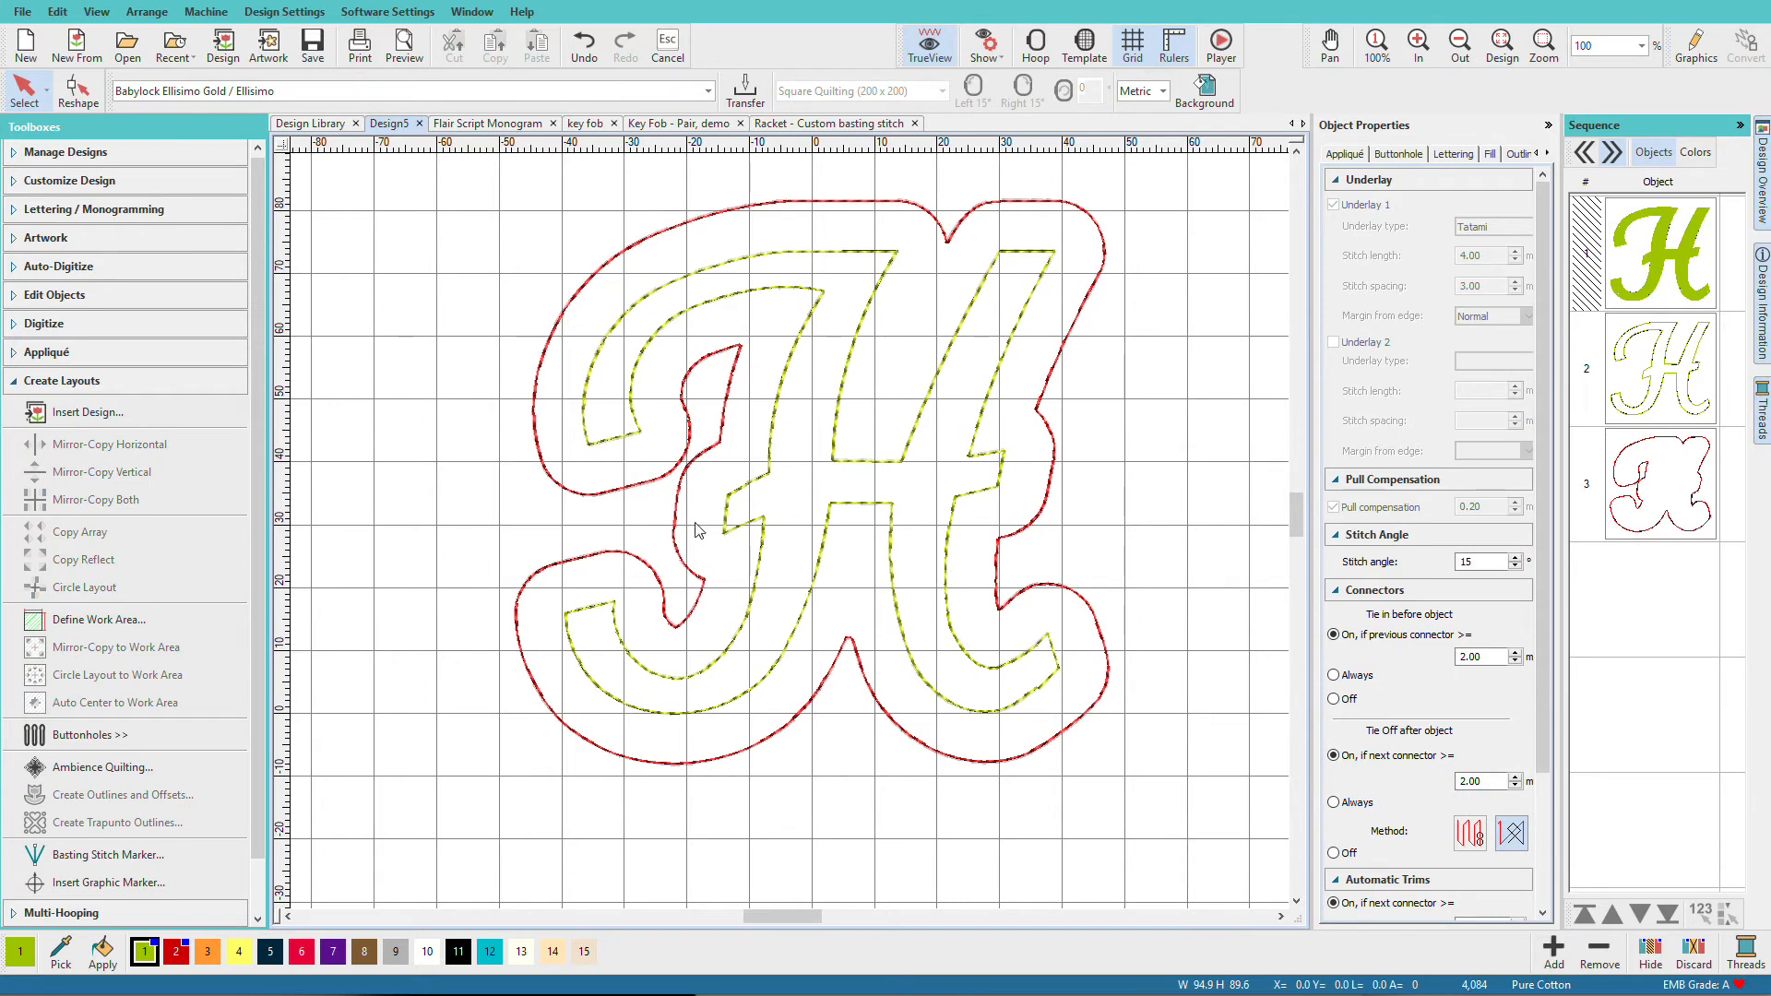
# Convert the inner green H outline to an appliqué object
pyautogui.click(1036, 295)
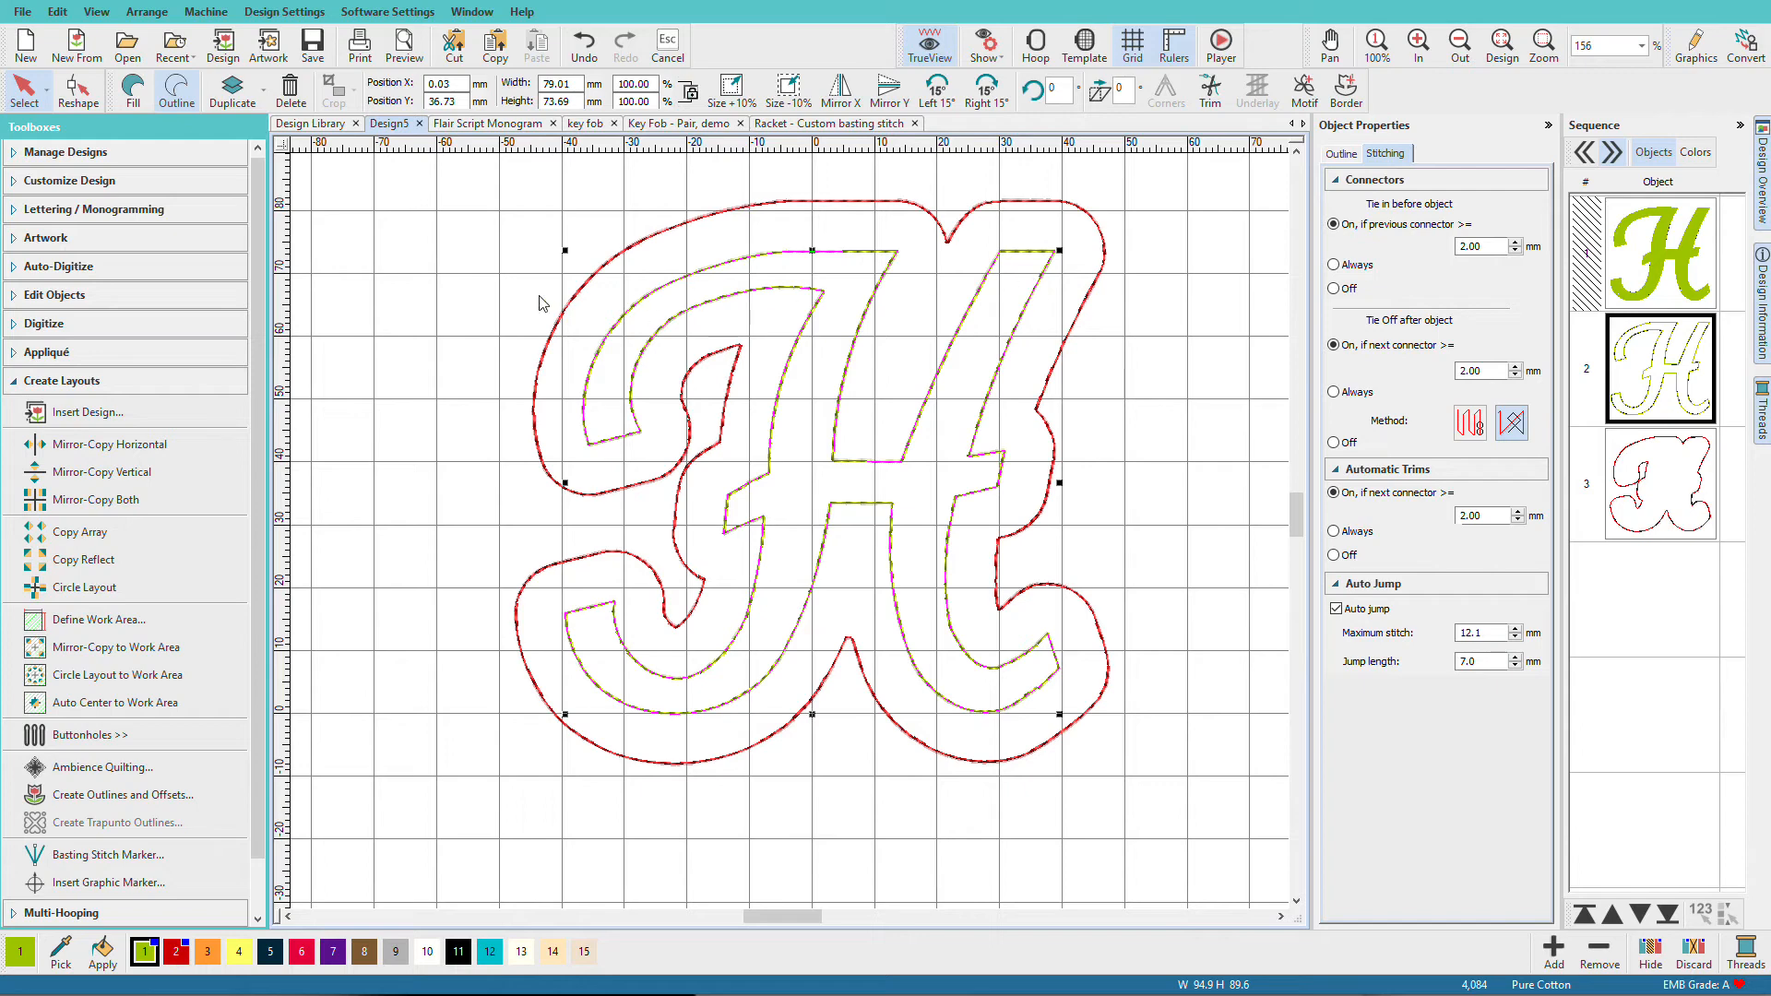
pyautogui.click(13, 380)
pyautogui.click(13, 360)
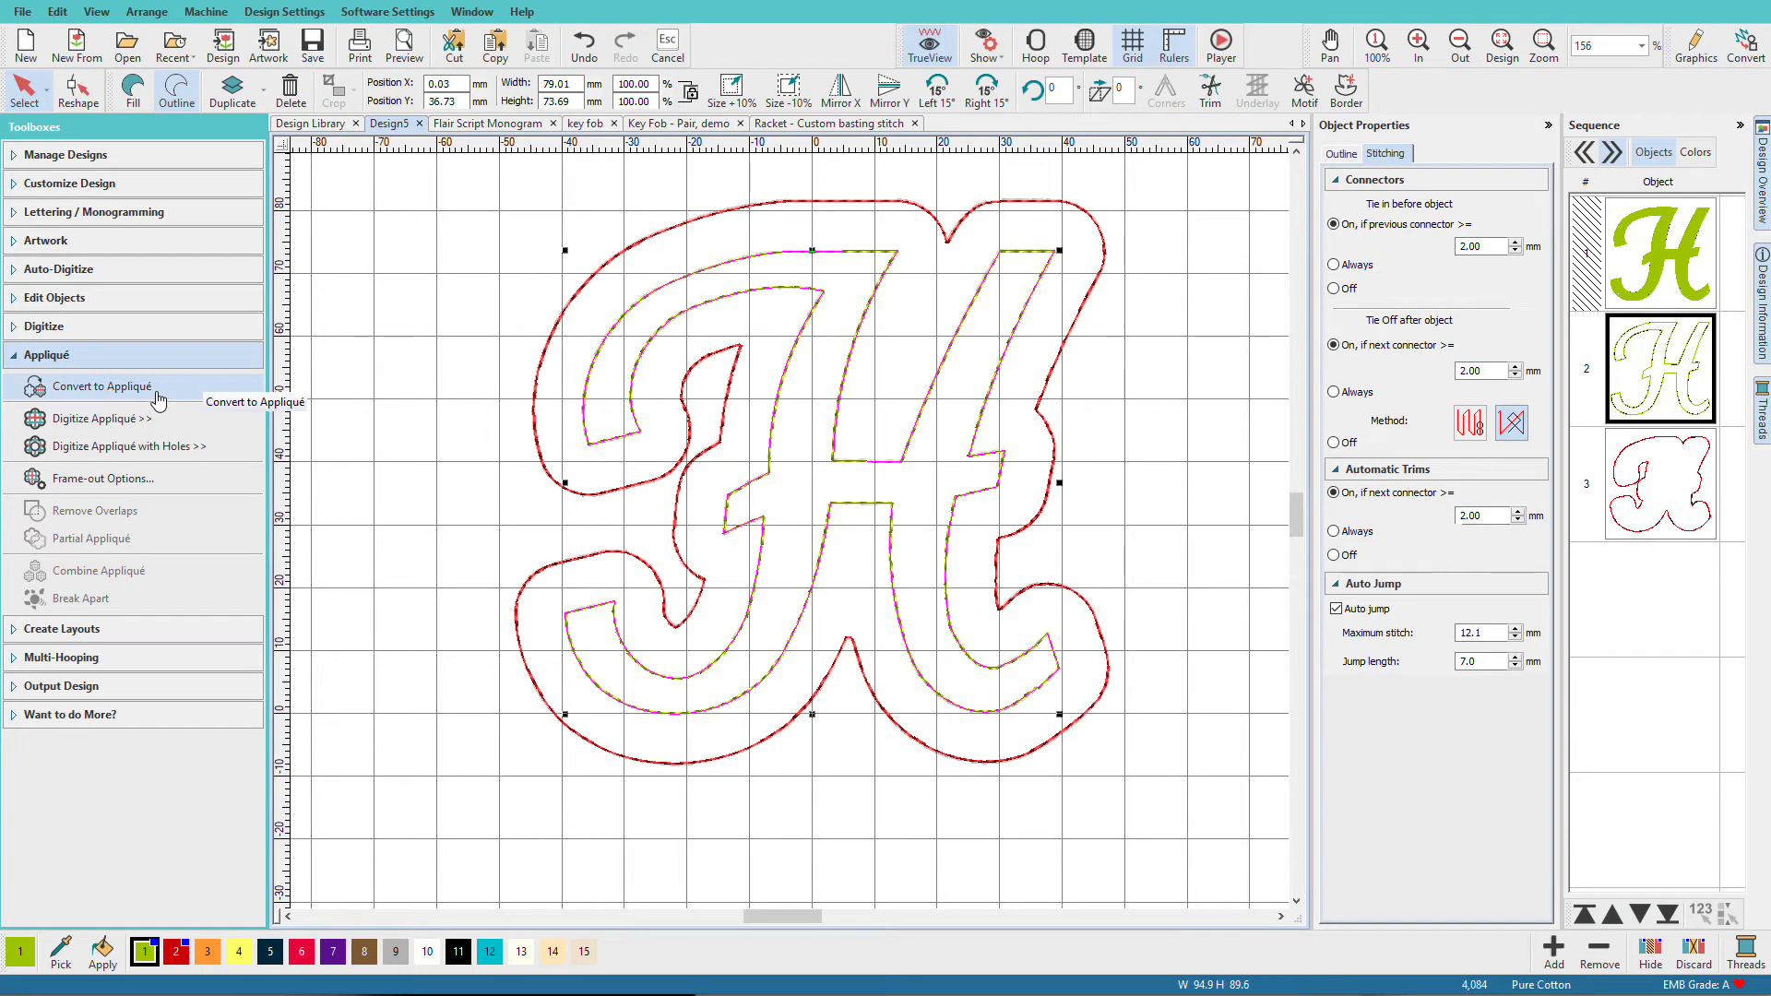
pyautogui.click(152, 395)
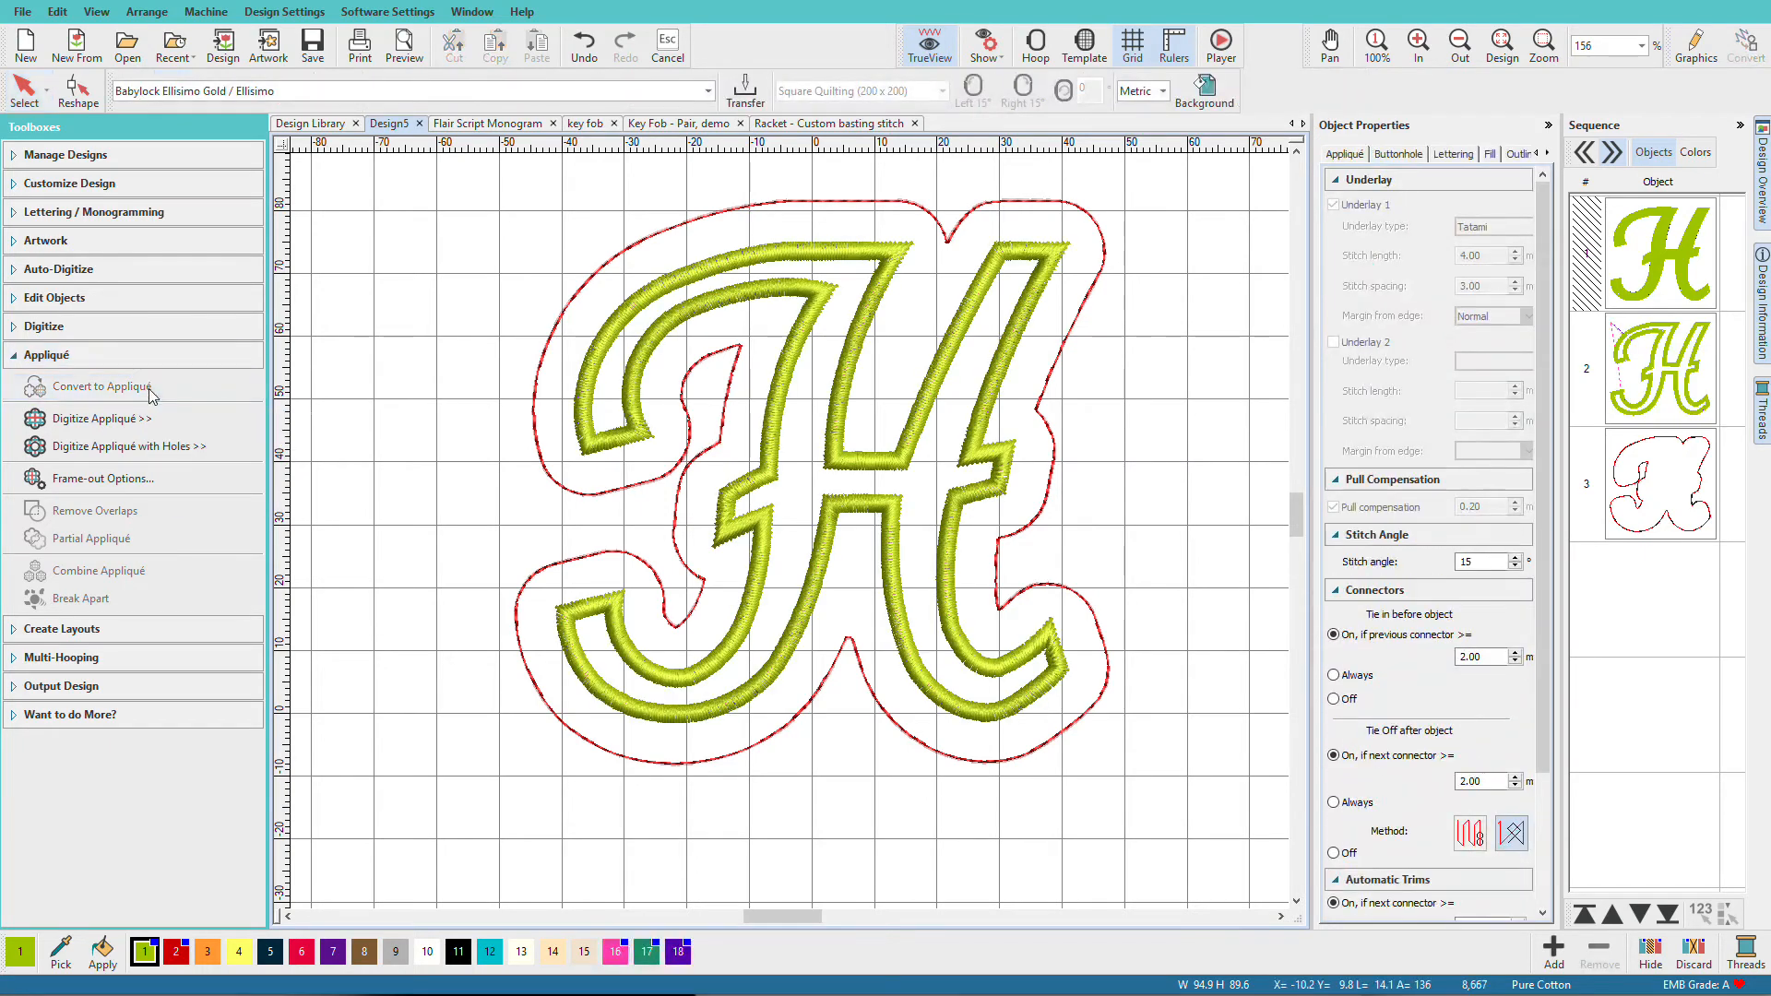
# Turn the outer red offset outline into a Tatami fill with 1.80 mm spacing and travel on edge enabled
pyautogui.click(1060, 353)
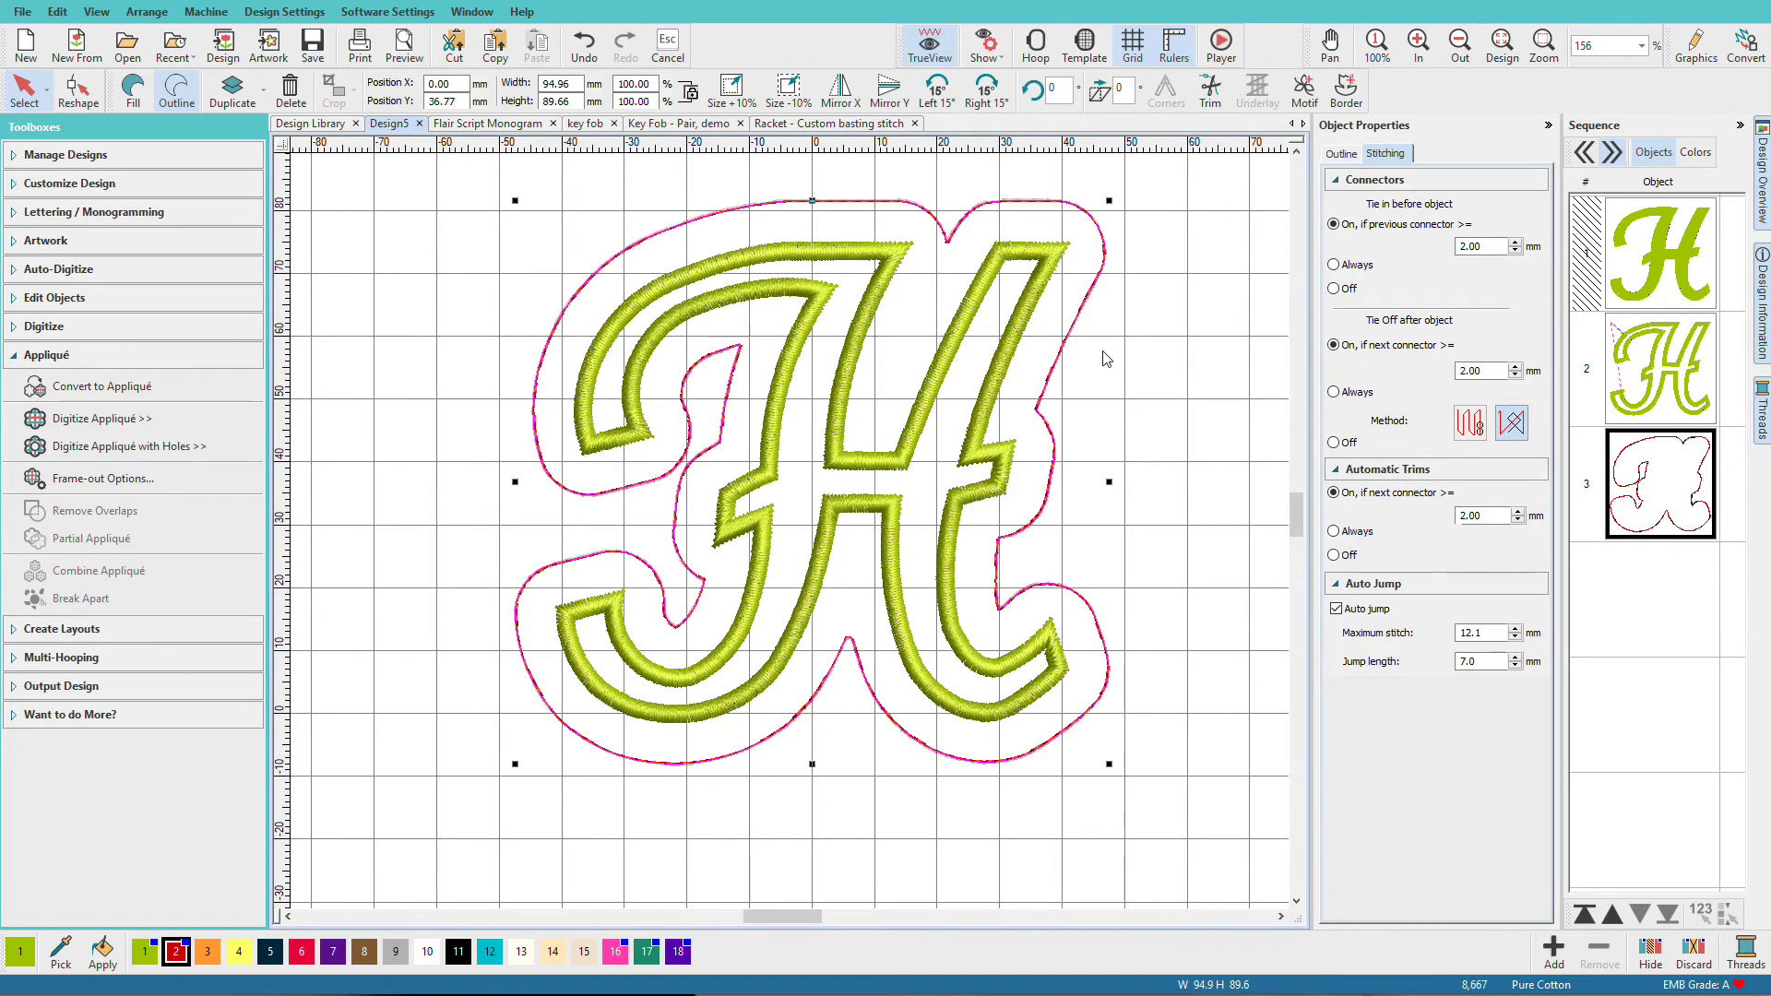
pyautogui.click(132, 92)
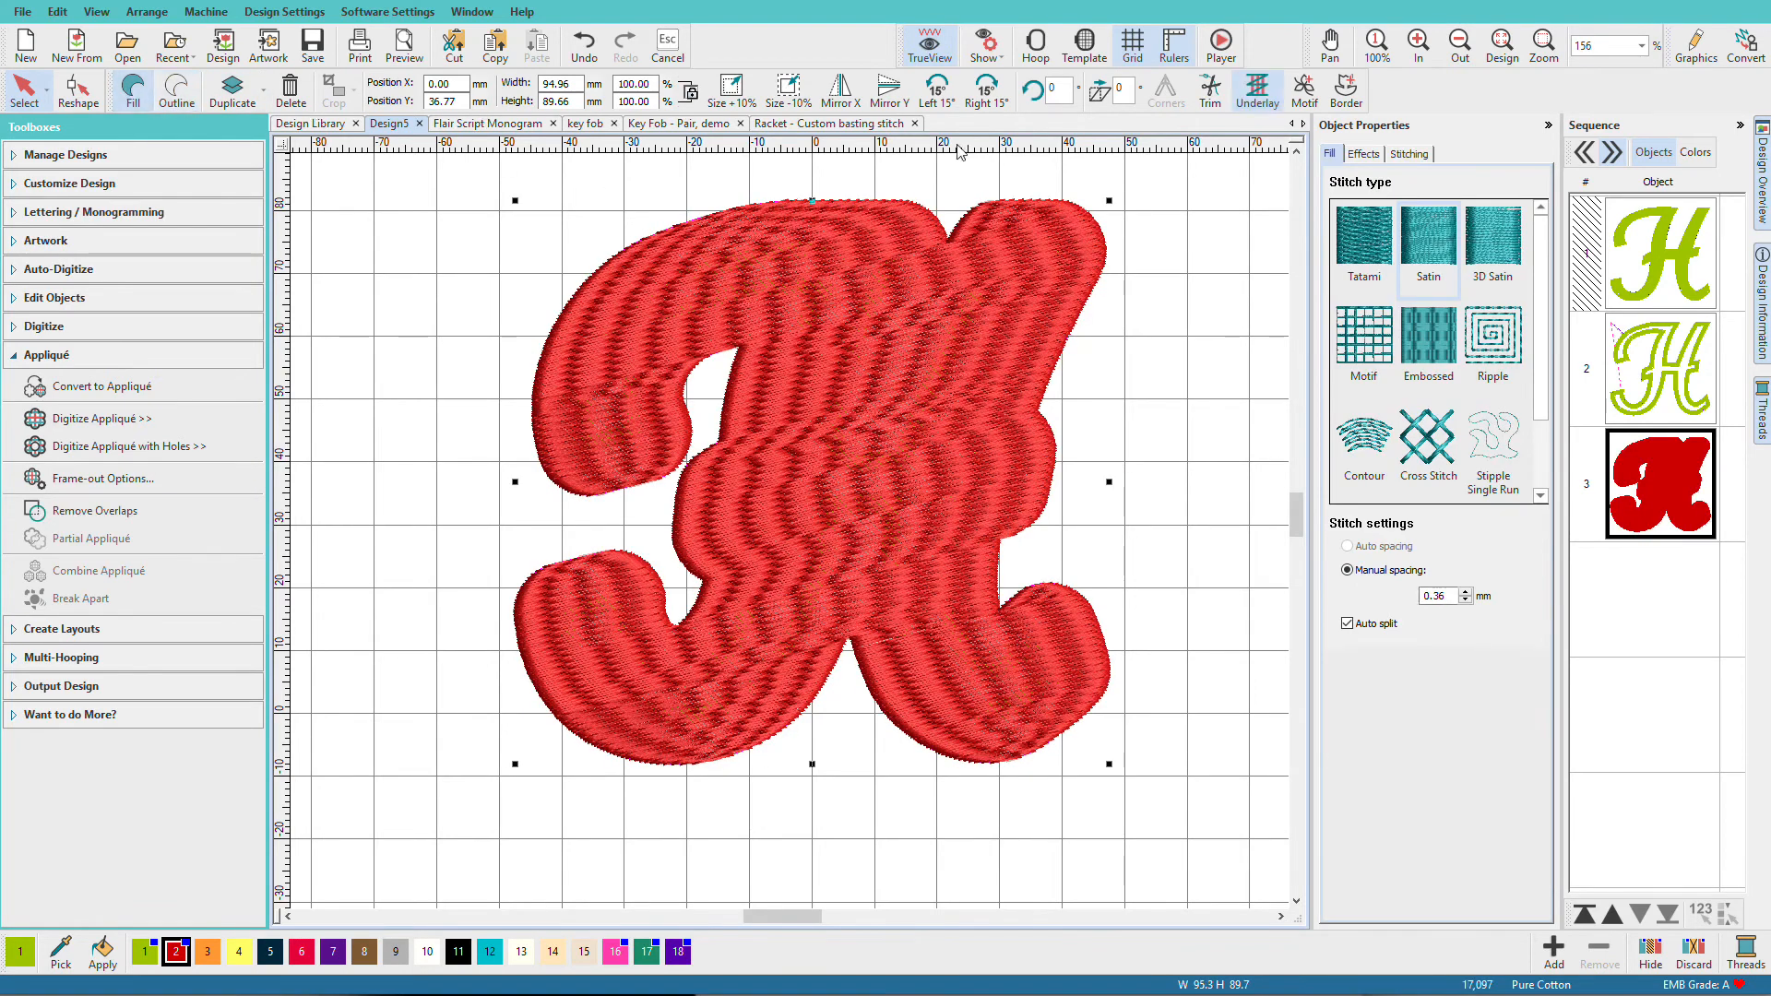
pyautogui.click(1360, 235)
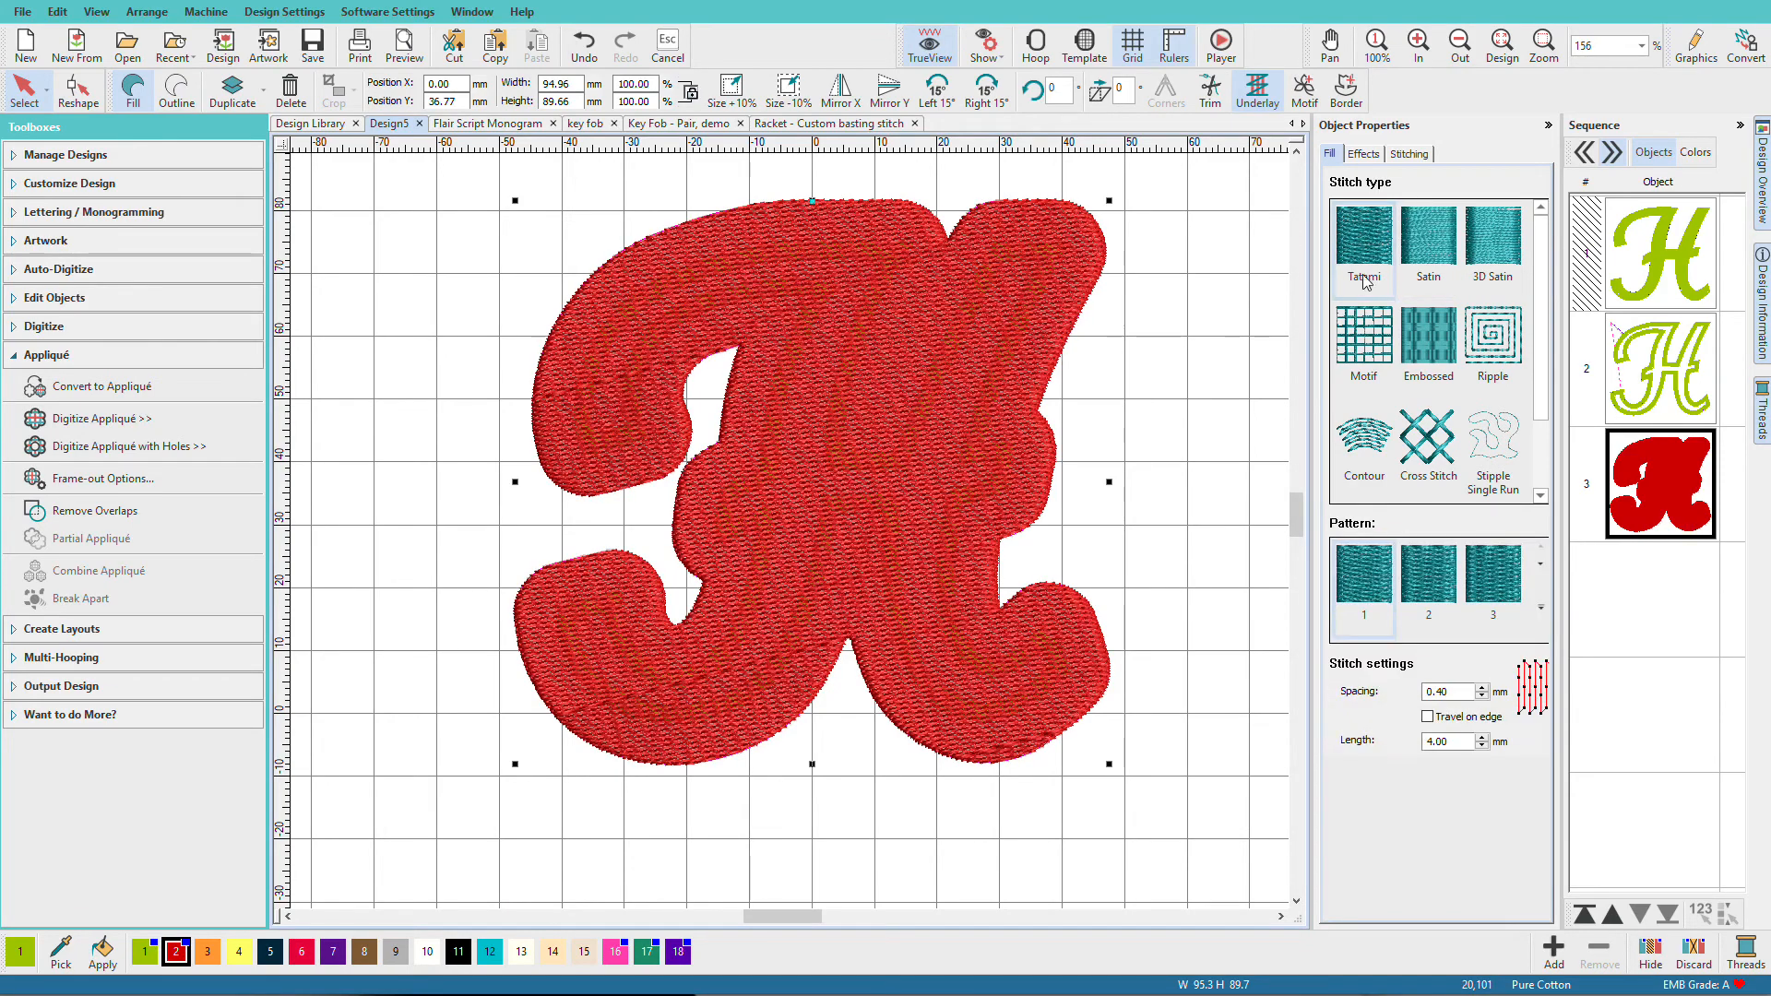
pyautogui.doubleClick(1443, 692)
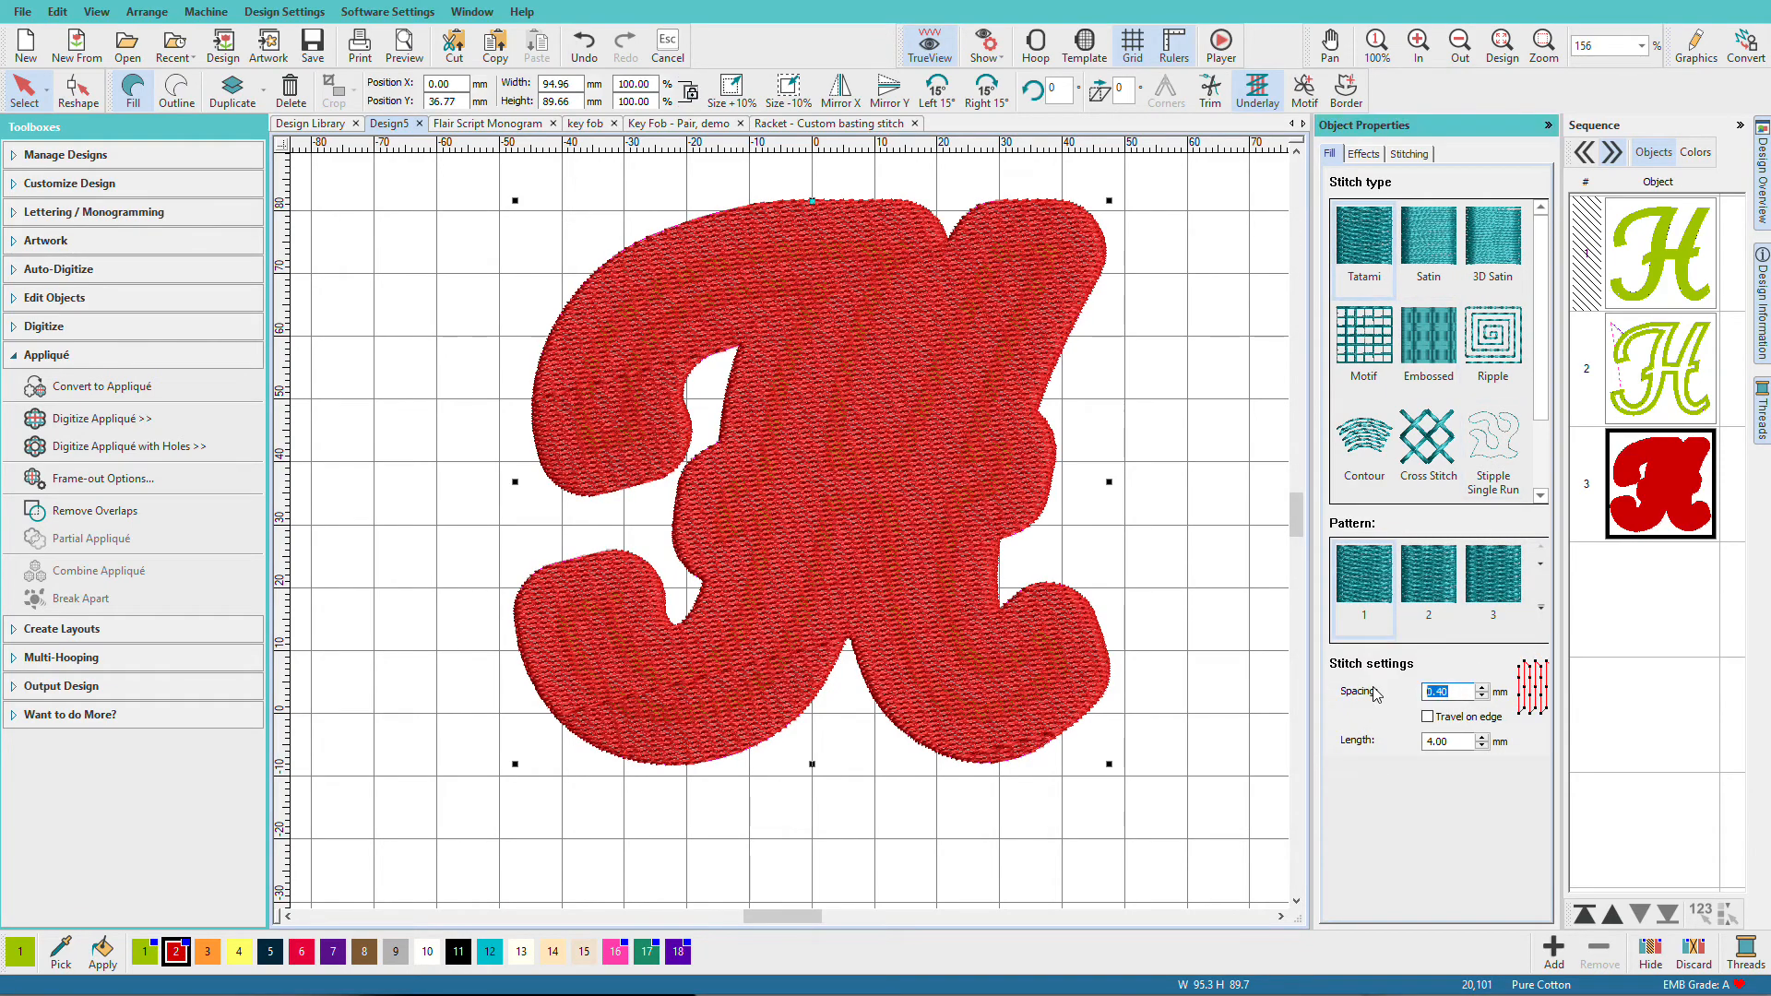
pyautogui.write('1.8')
pyautogui.click(1427, 717)
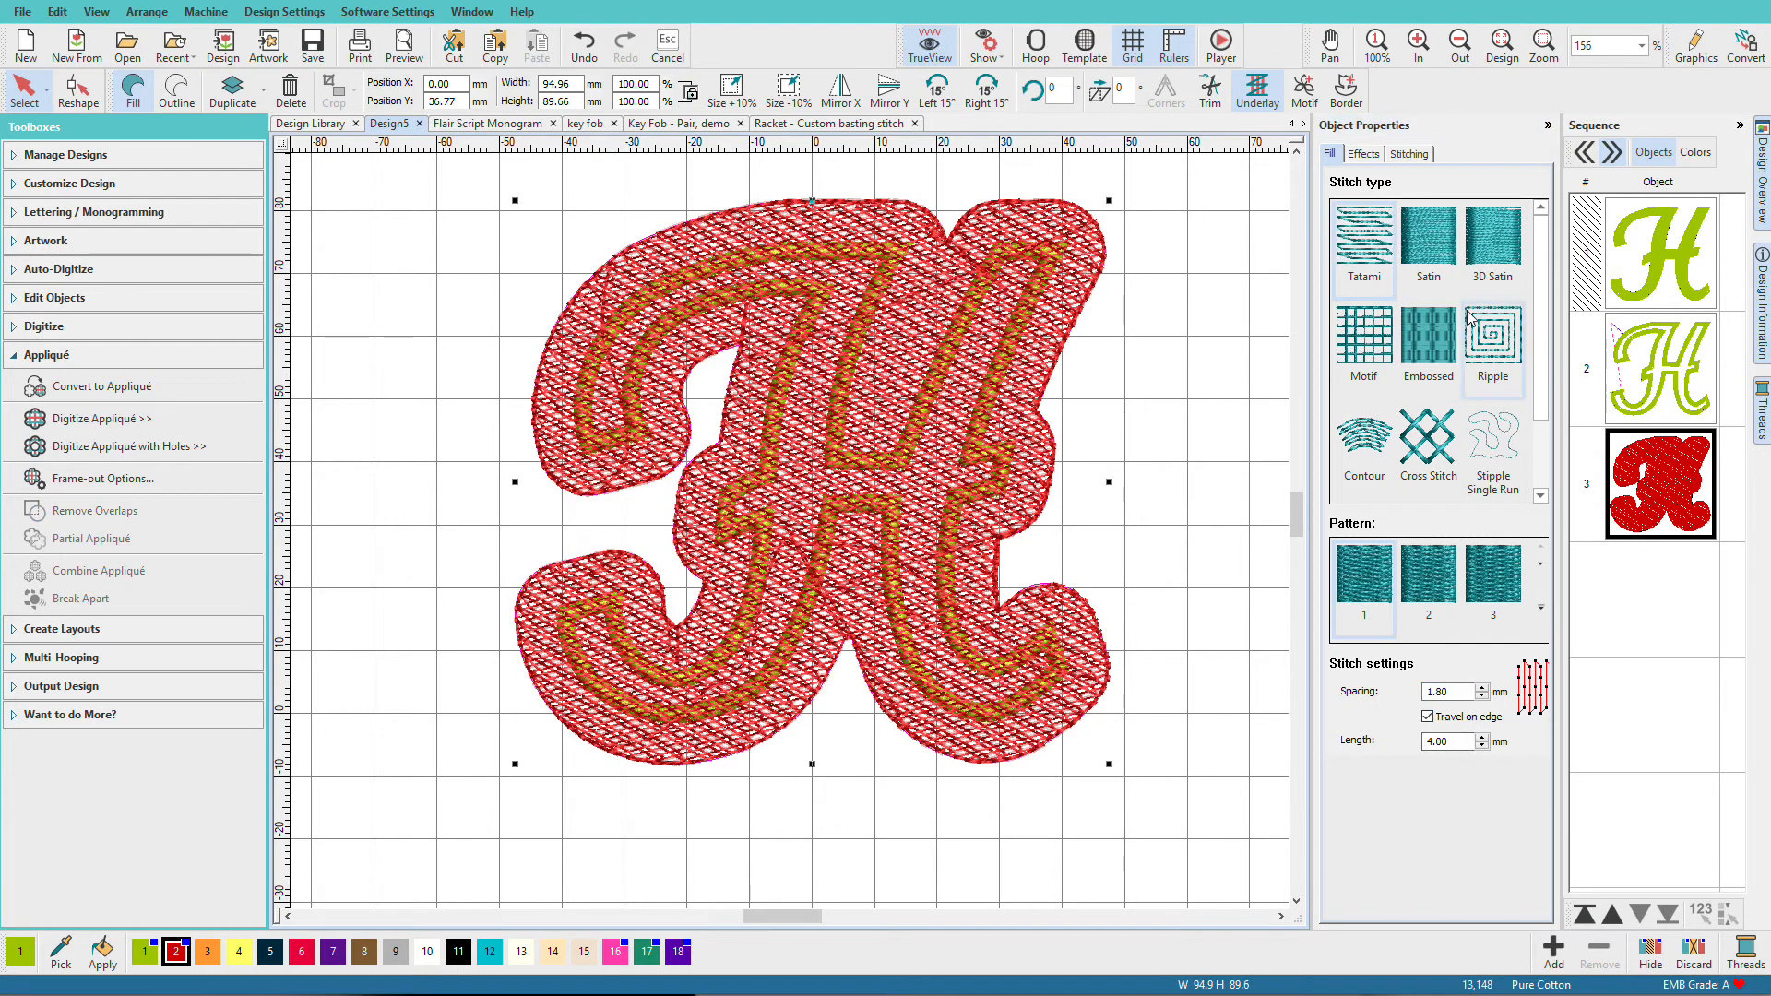
# Turn off the underlay for the red Tatami fill and move it ahead of the green appliqué H in the stitching sequence
pyautogui.click(1411, 155)
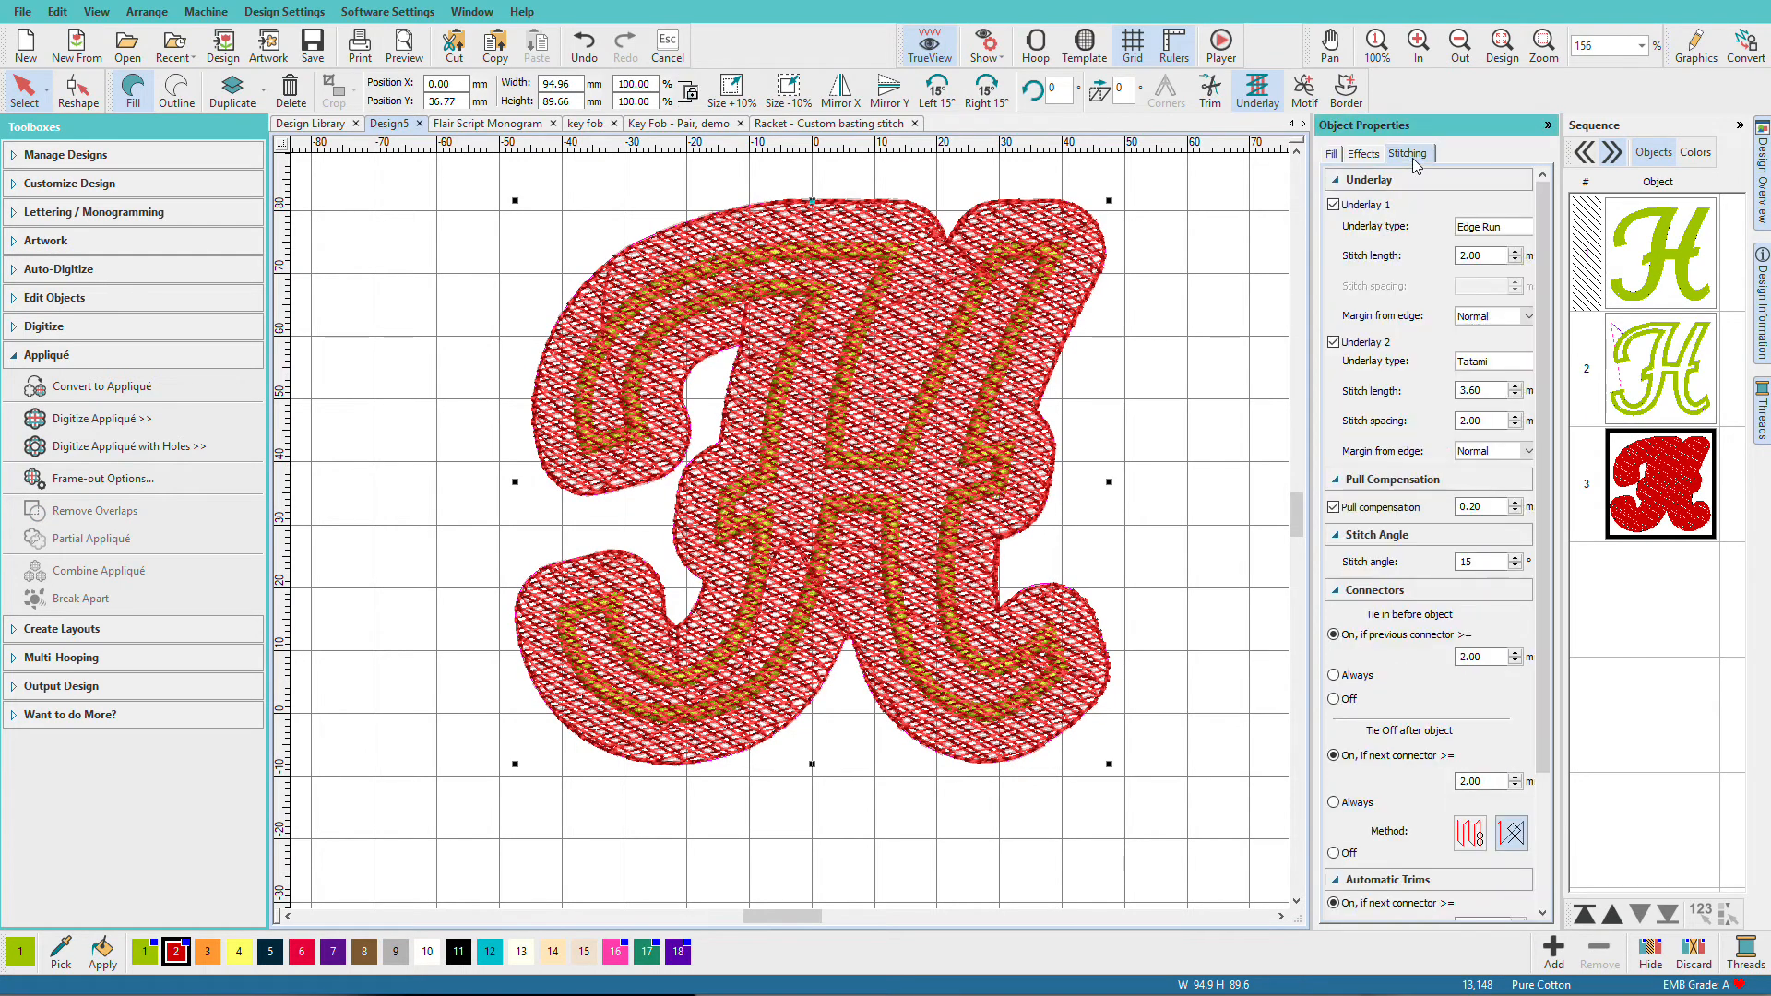
pyautogui.click(1332, 205)
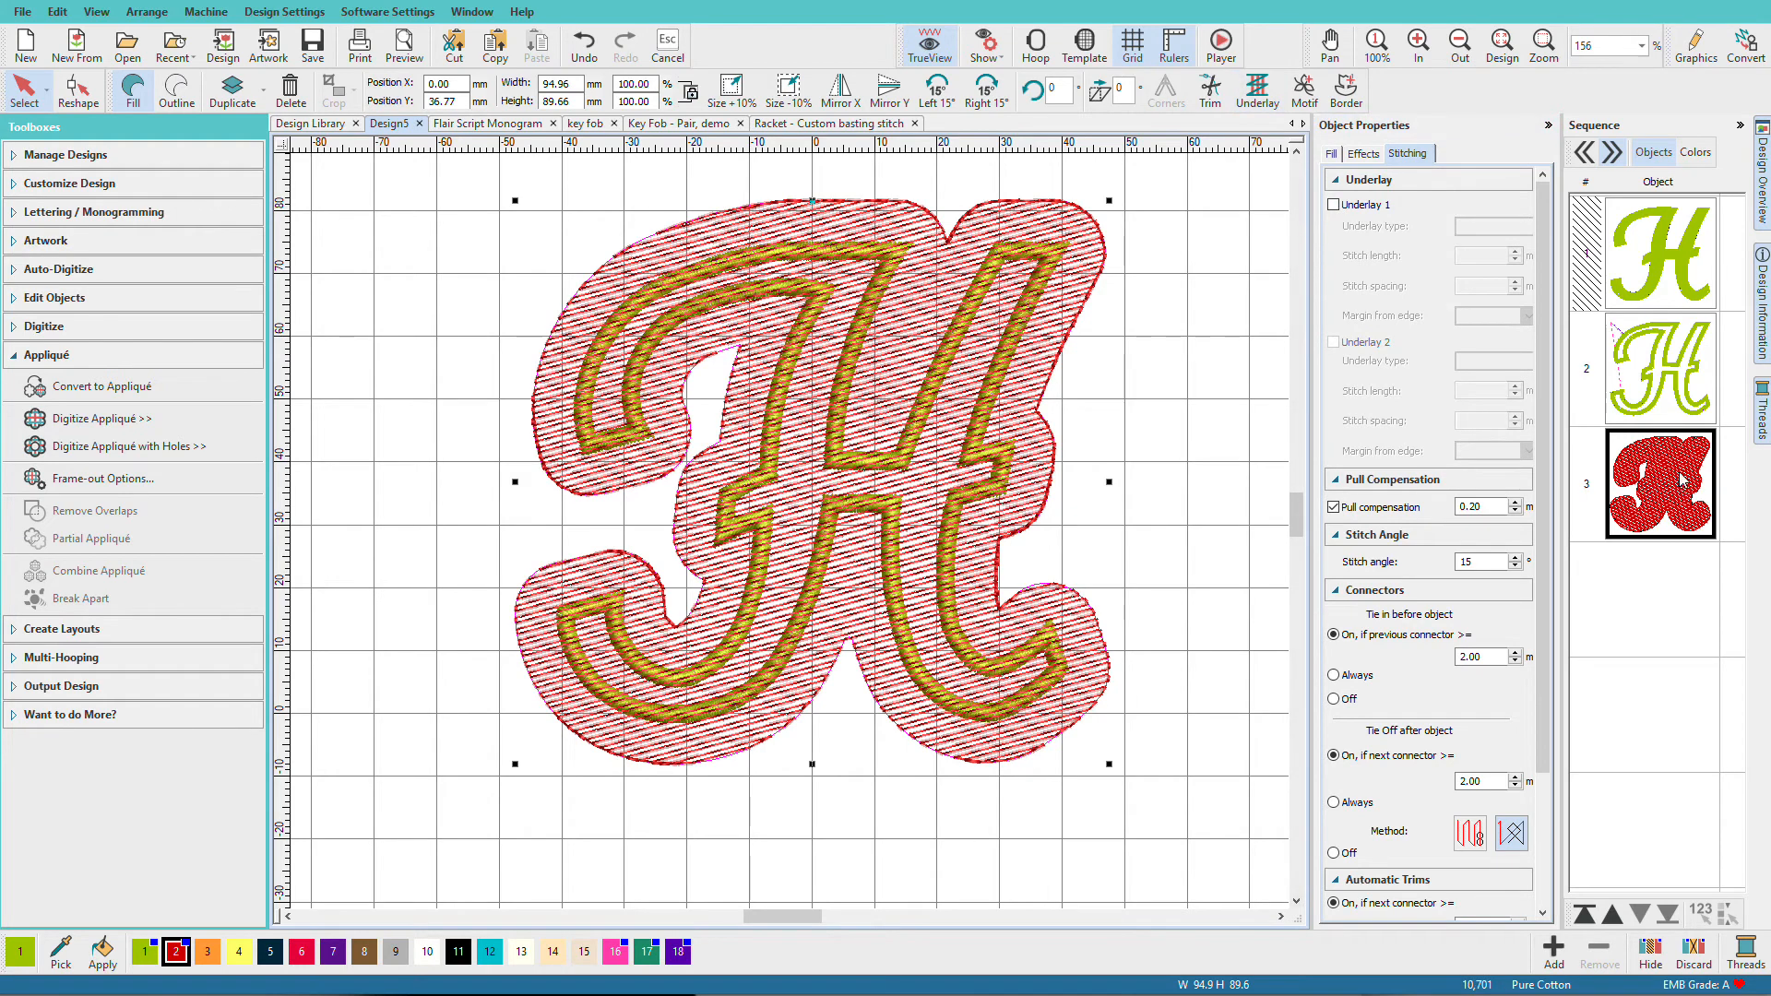
pyautogui.moveTo(1683, 484); pyautogui.dragTo(1667, 348)
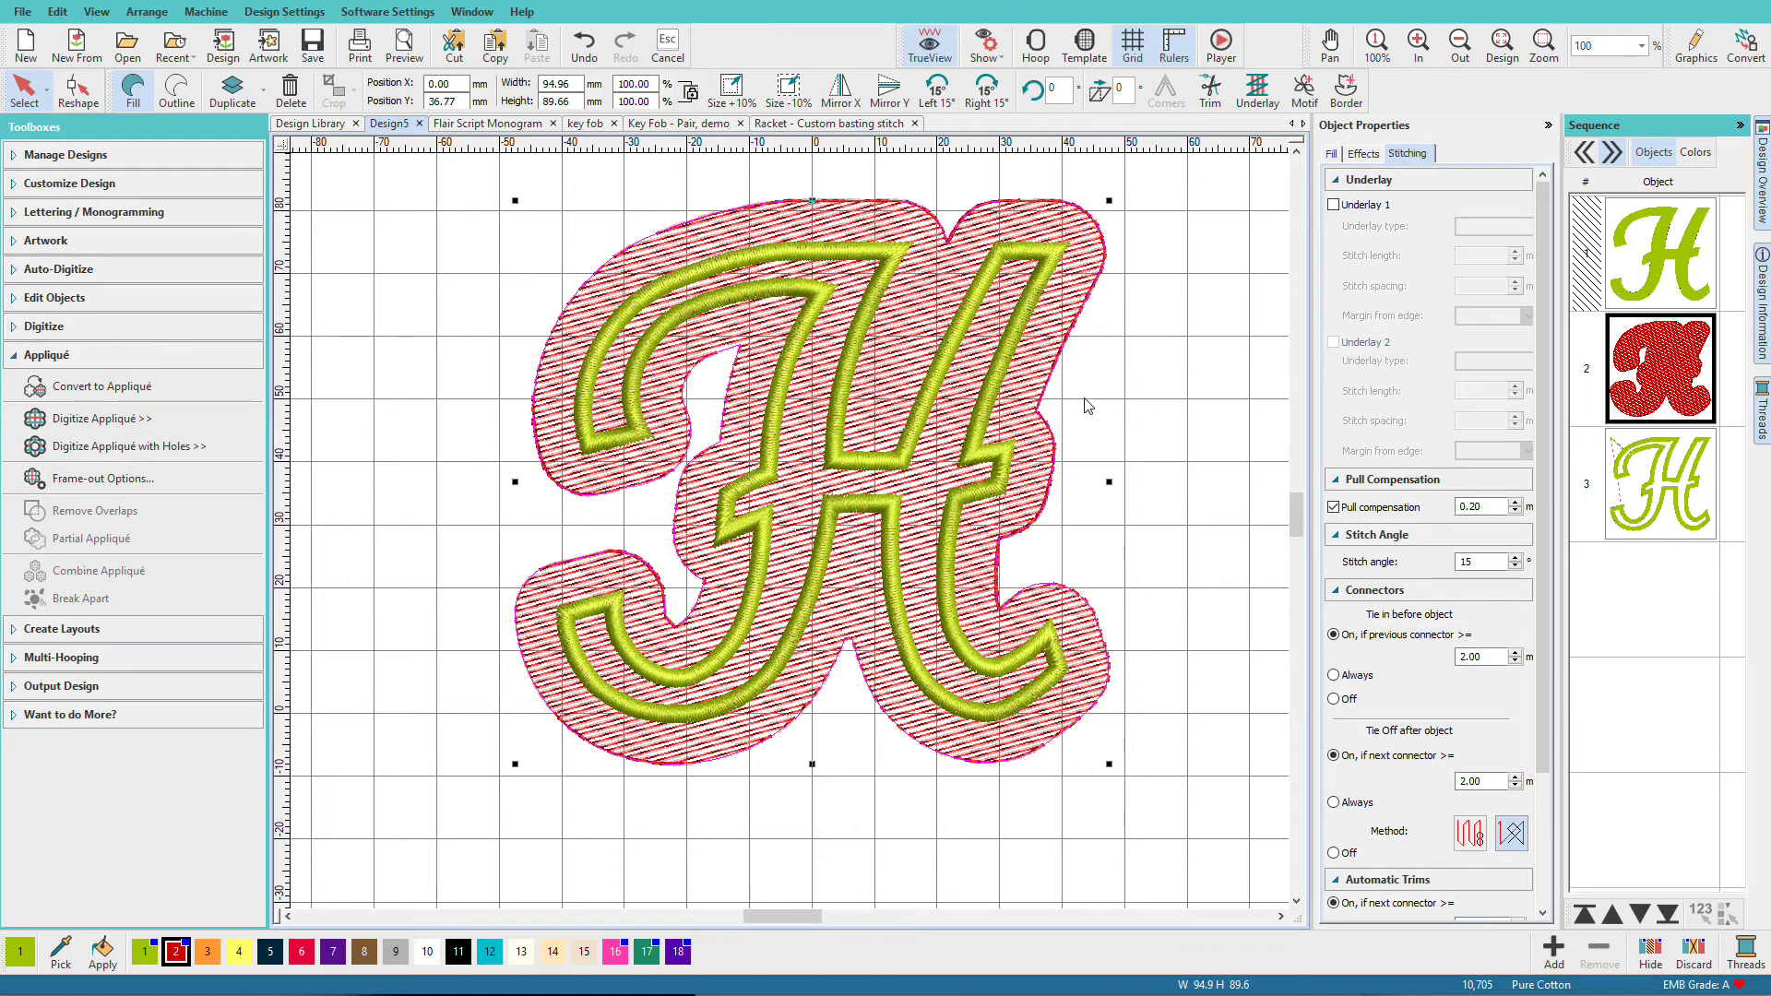
# Start creating outlines for the green appliqué H with object outlines only, disabling offset outlines
pyautogui.click(1003, 381)
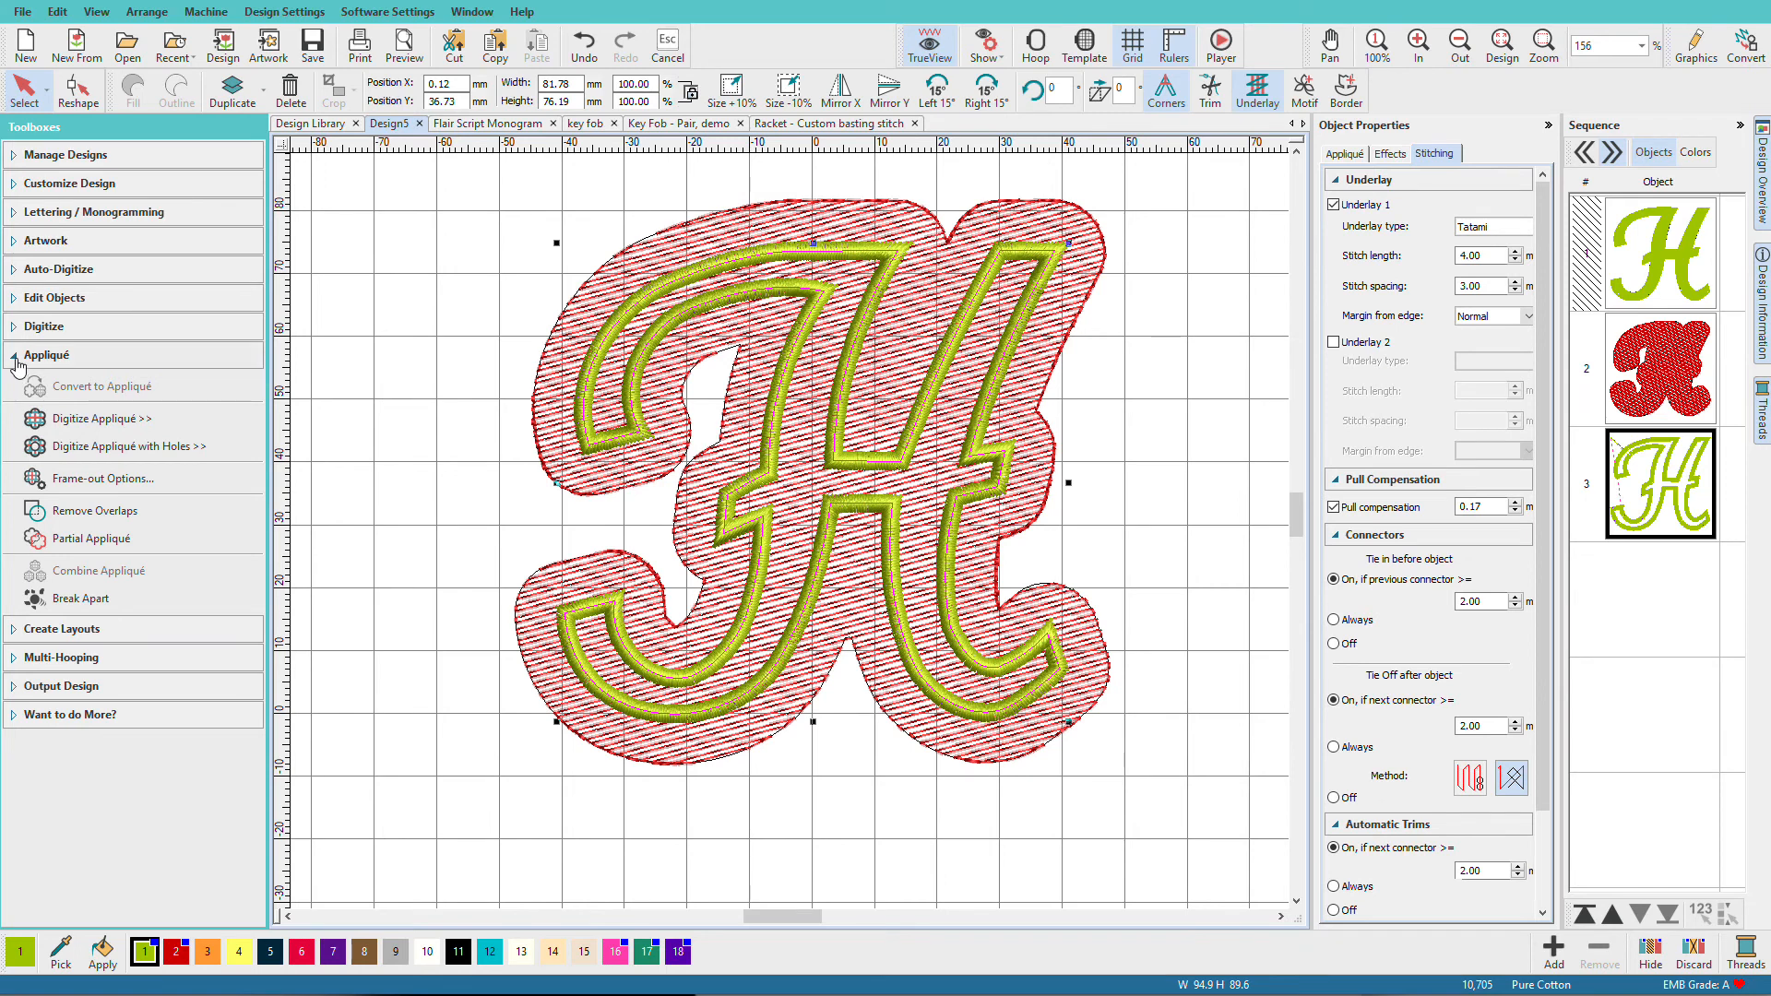
pyautogui.click(13, 631)
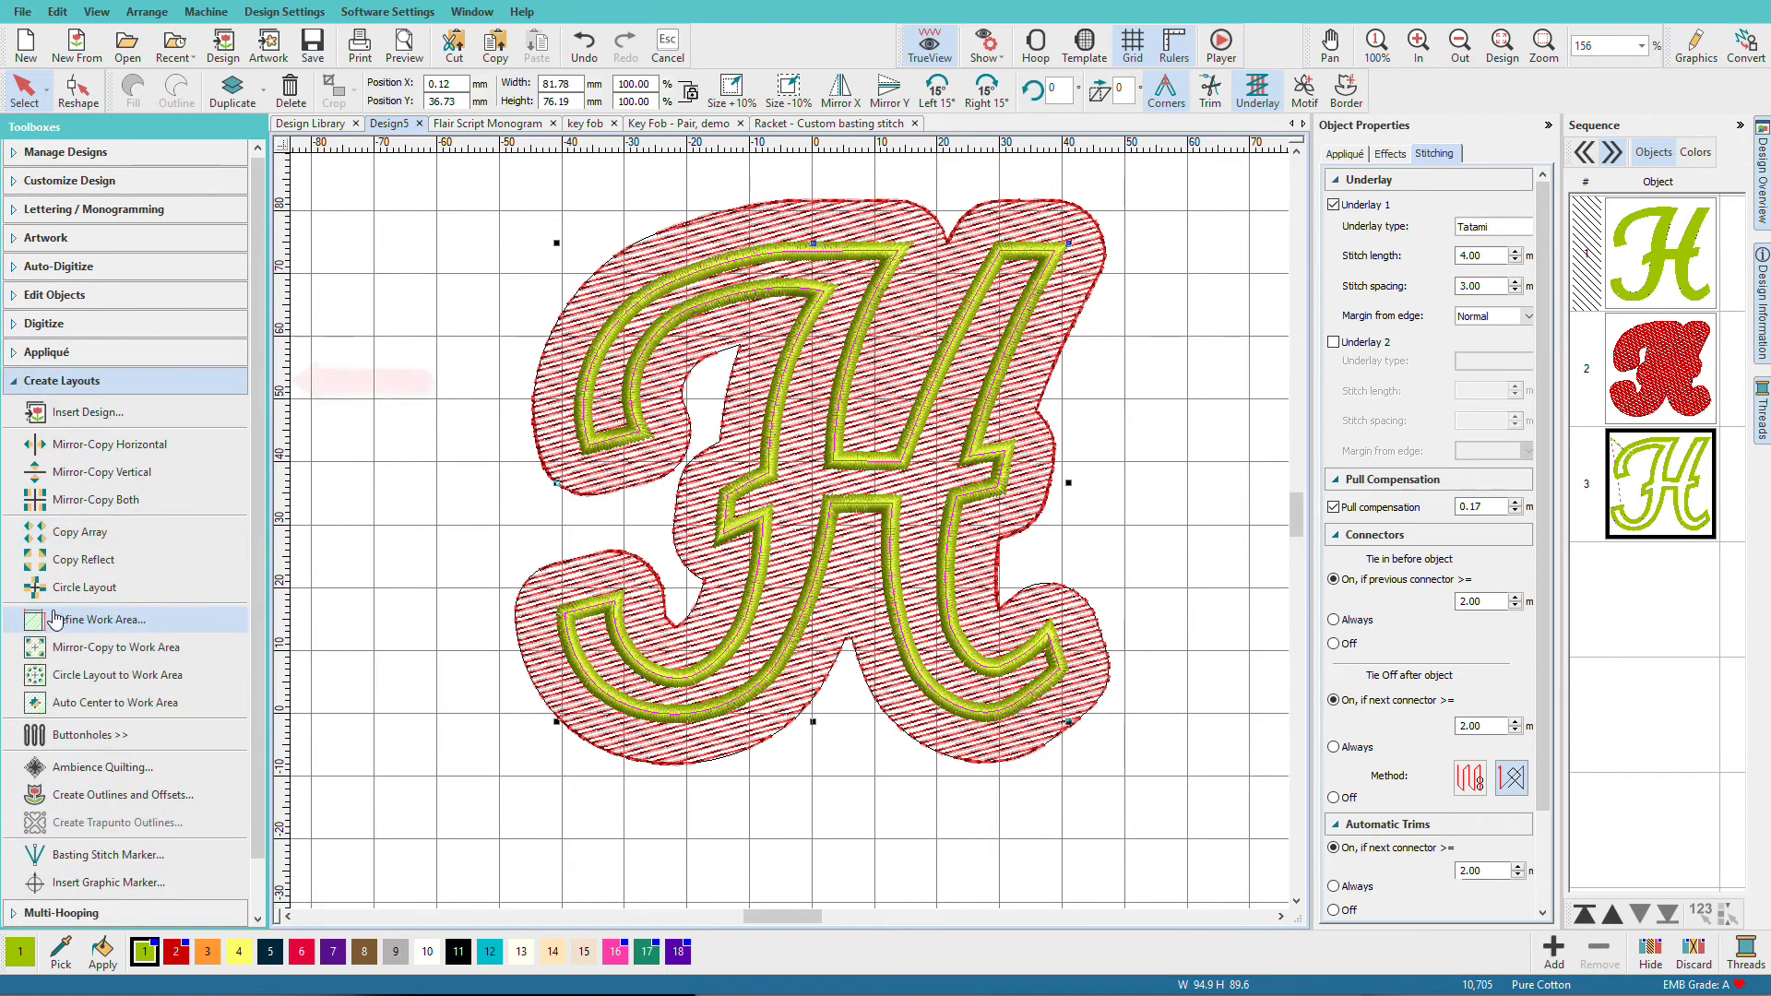
pyautogui.click(140, 806)
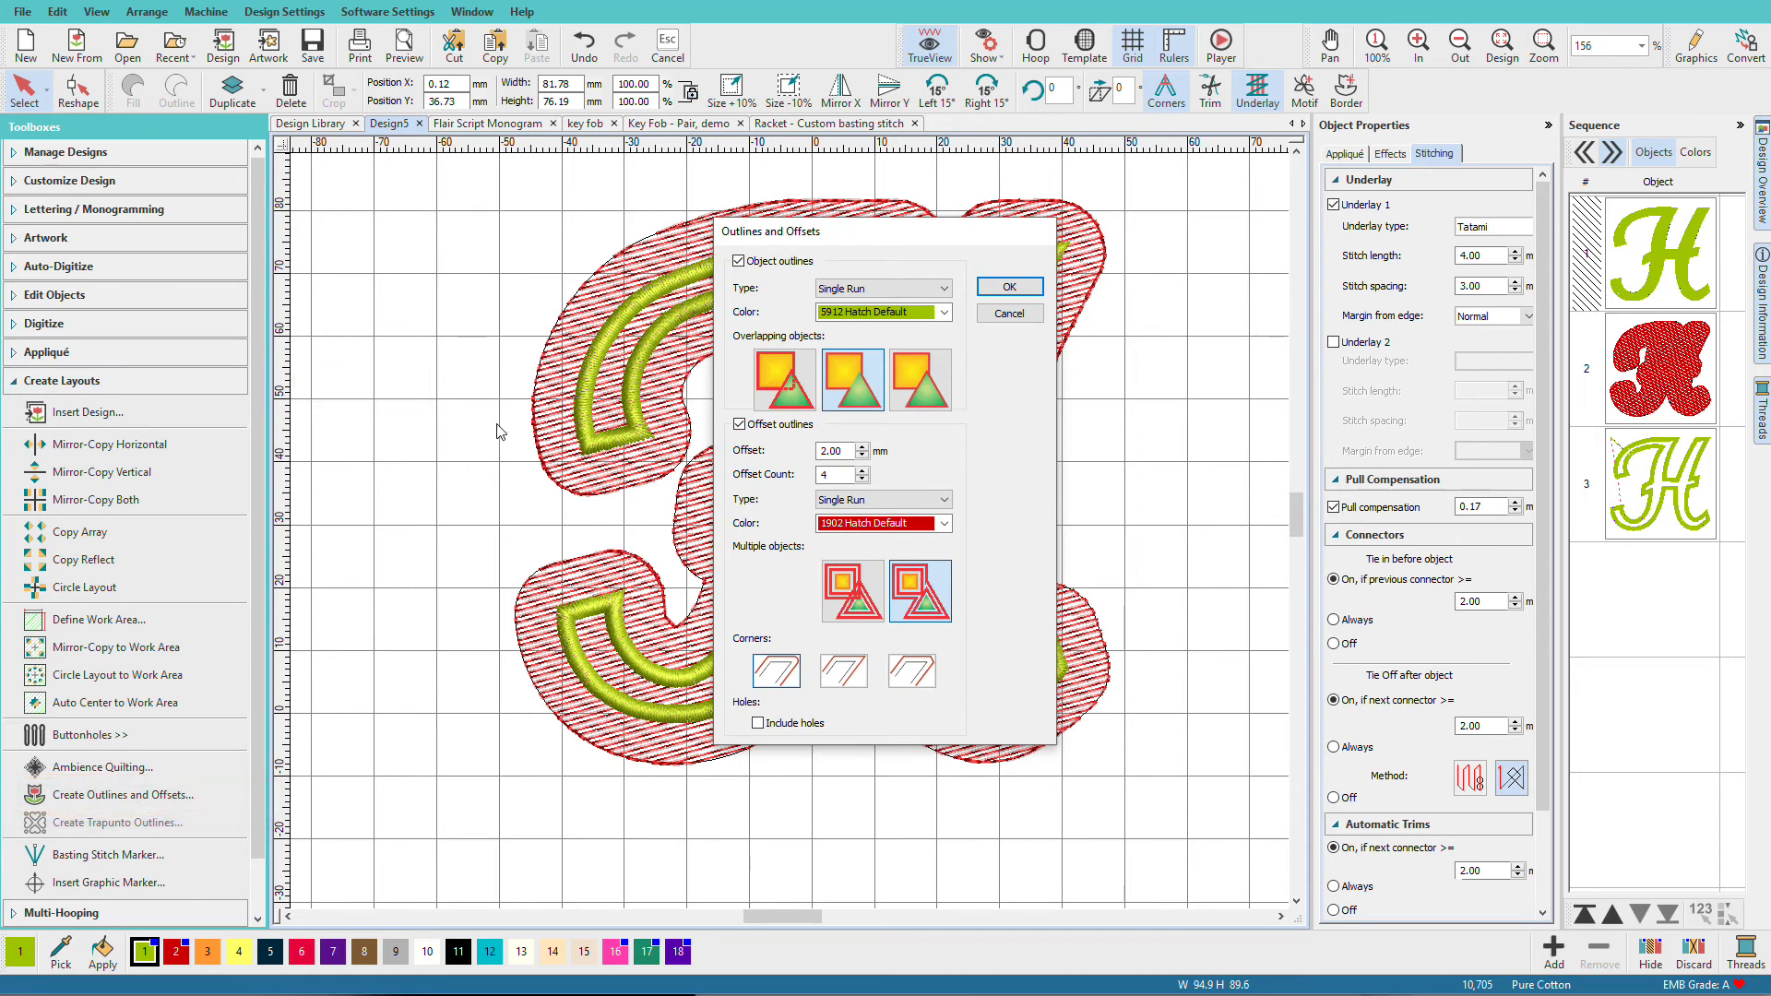
pyautogui.click(739, 426)
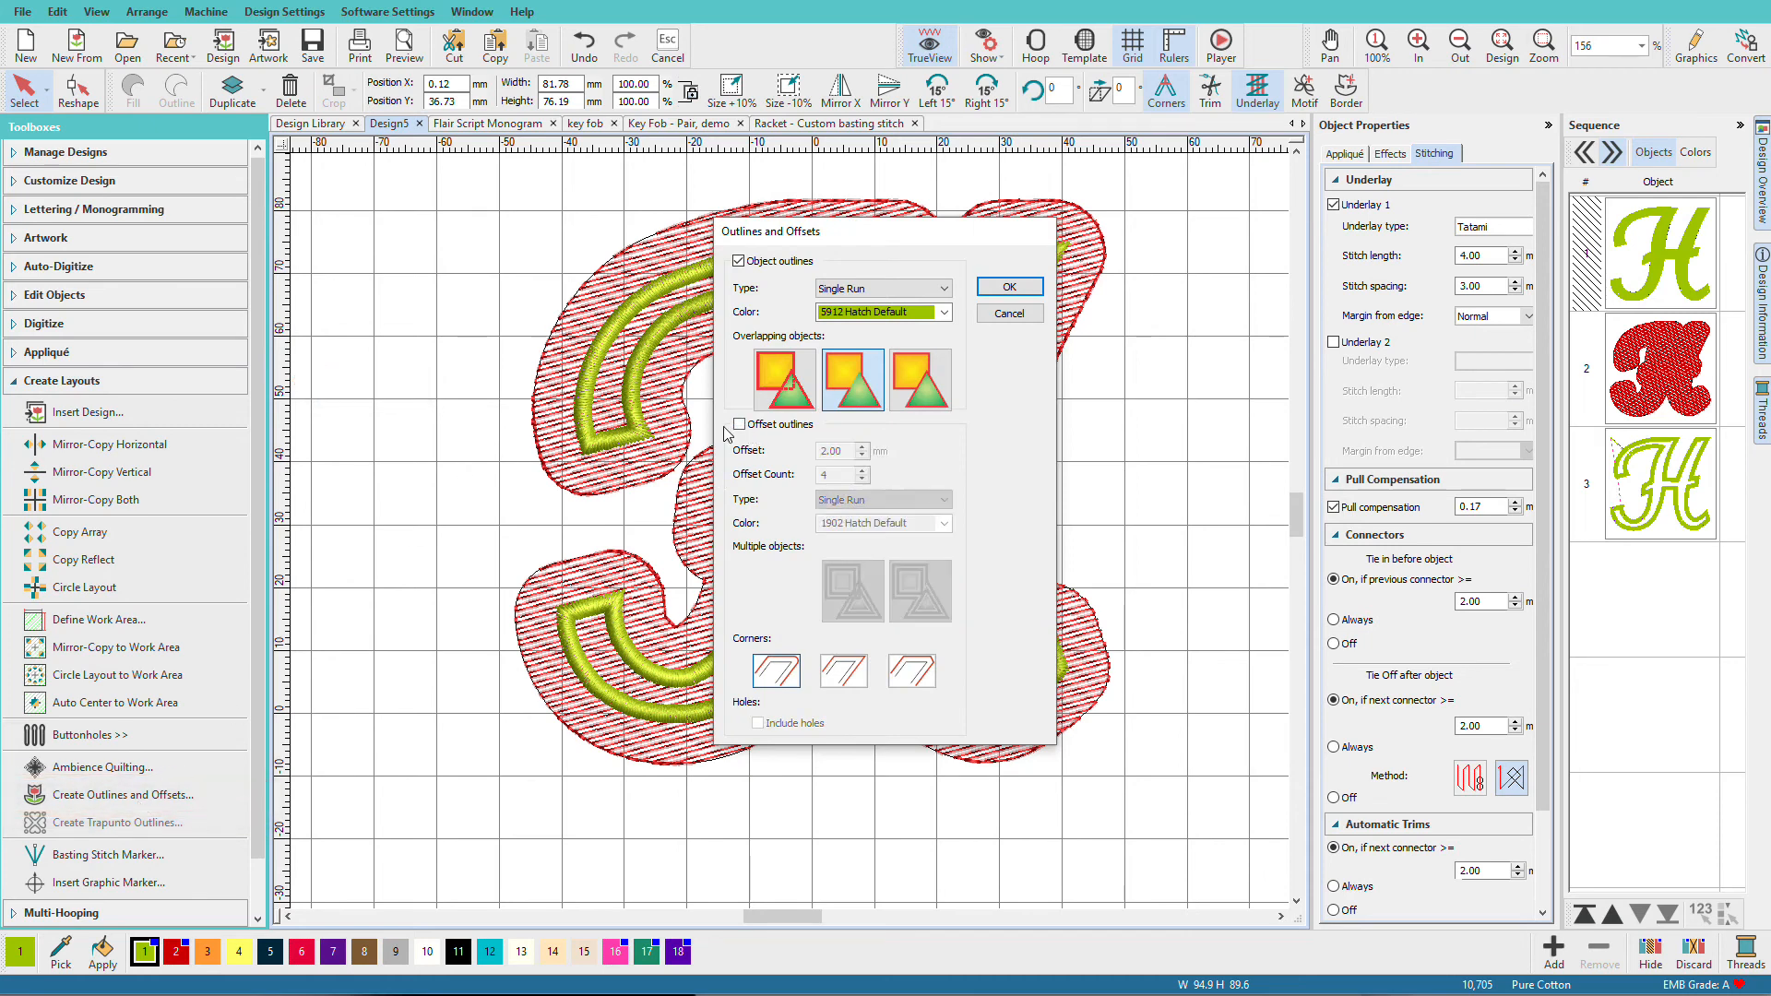
# Set the object outline type to Triple Run in color 2554 Hatch Default and generate the outline around the appliqué H
pyautogui.click(943, 293)
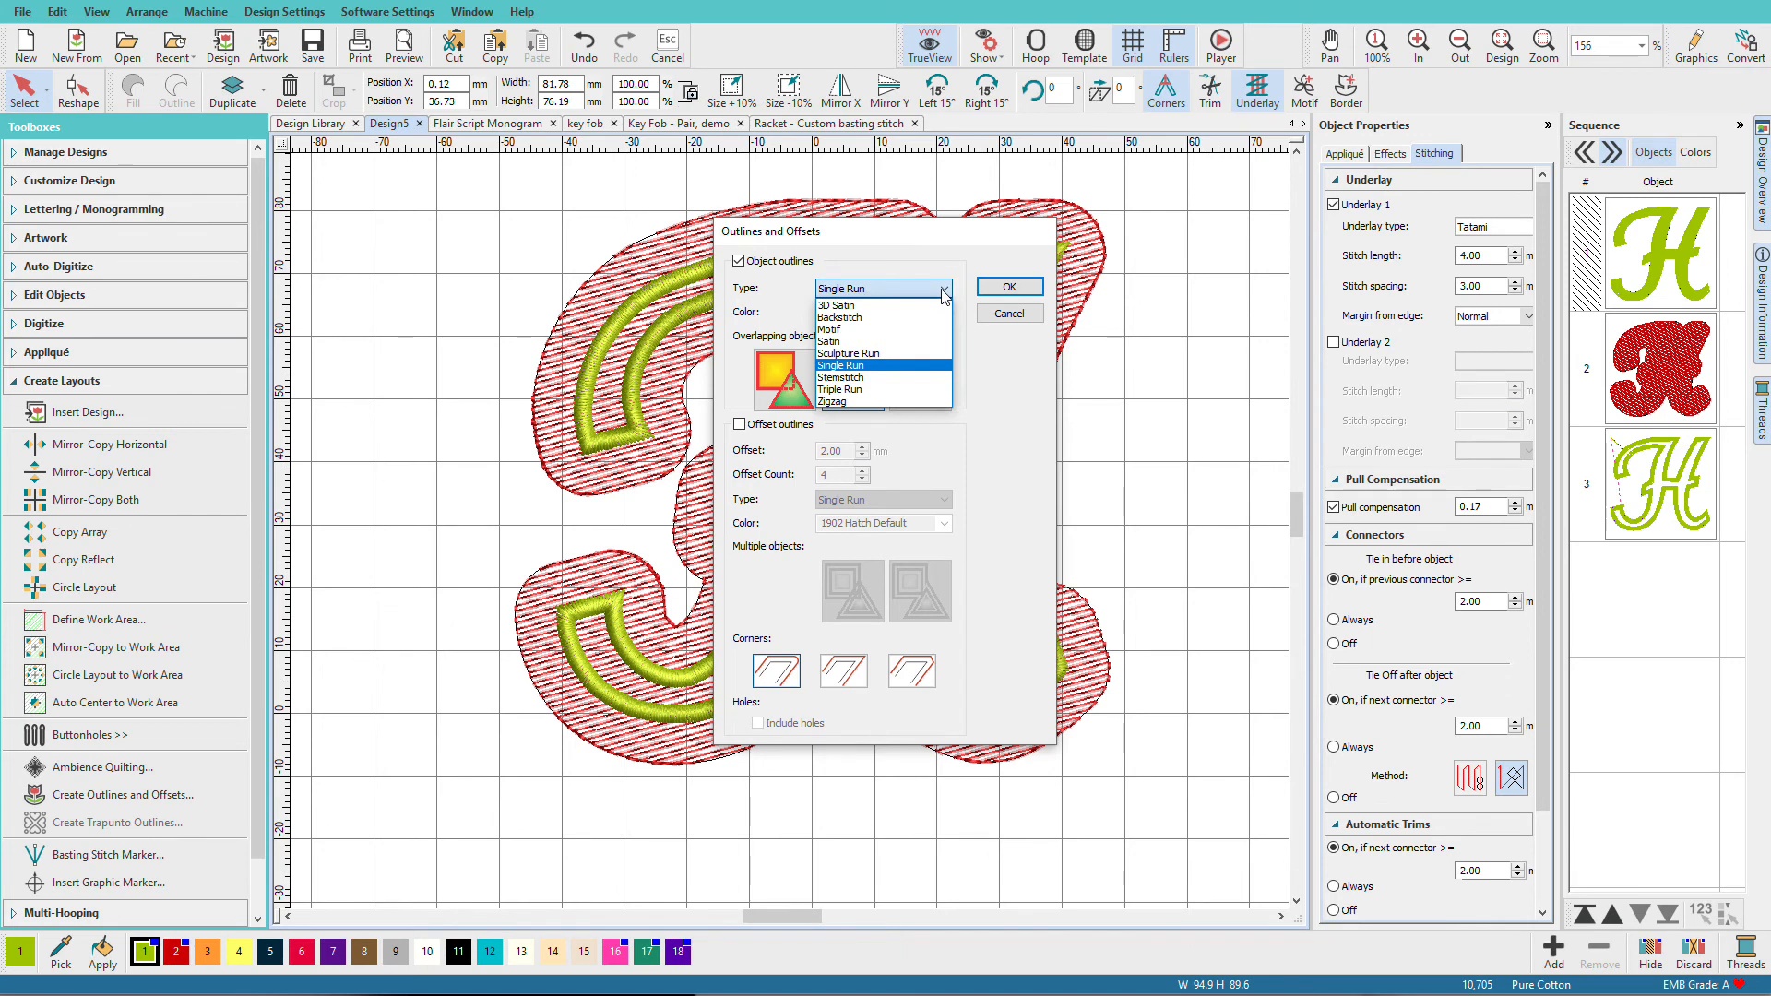
pyautogui.click(857, 389)
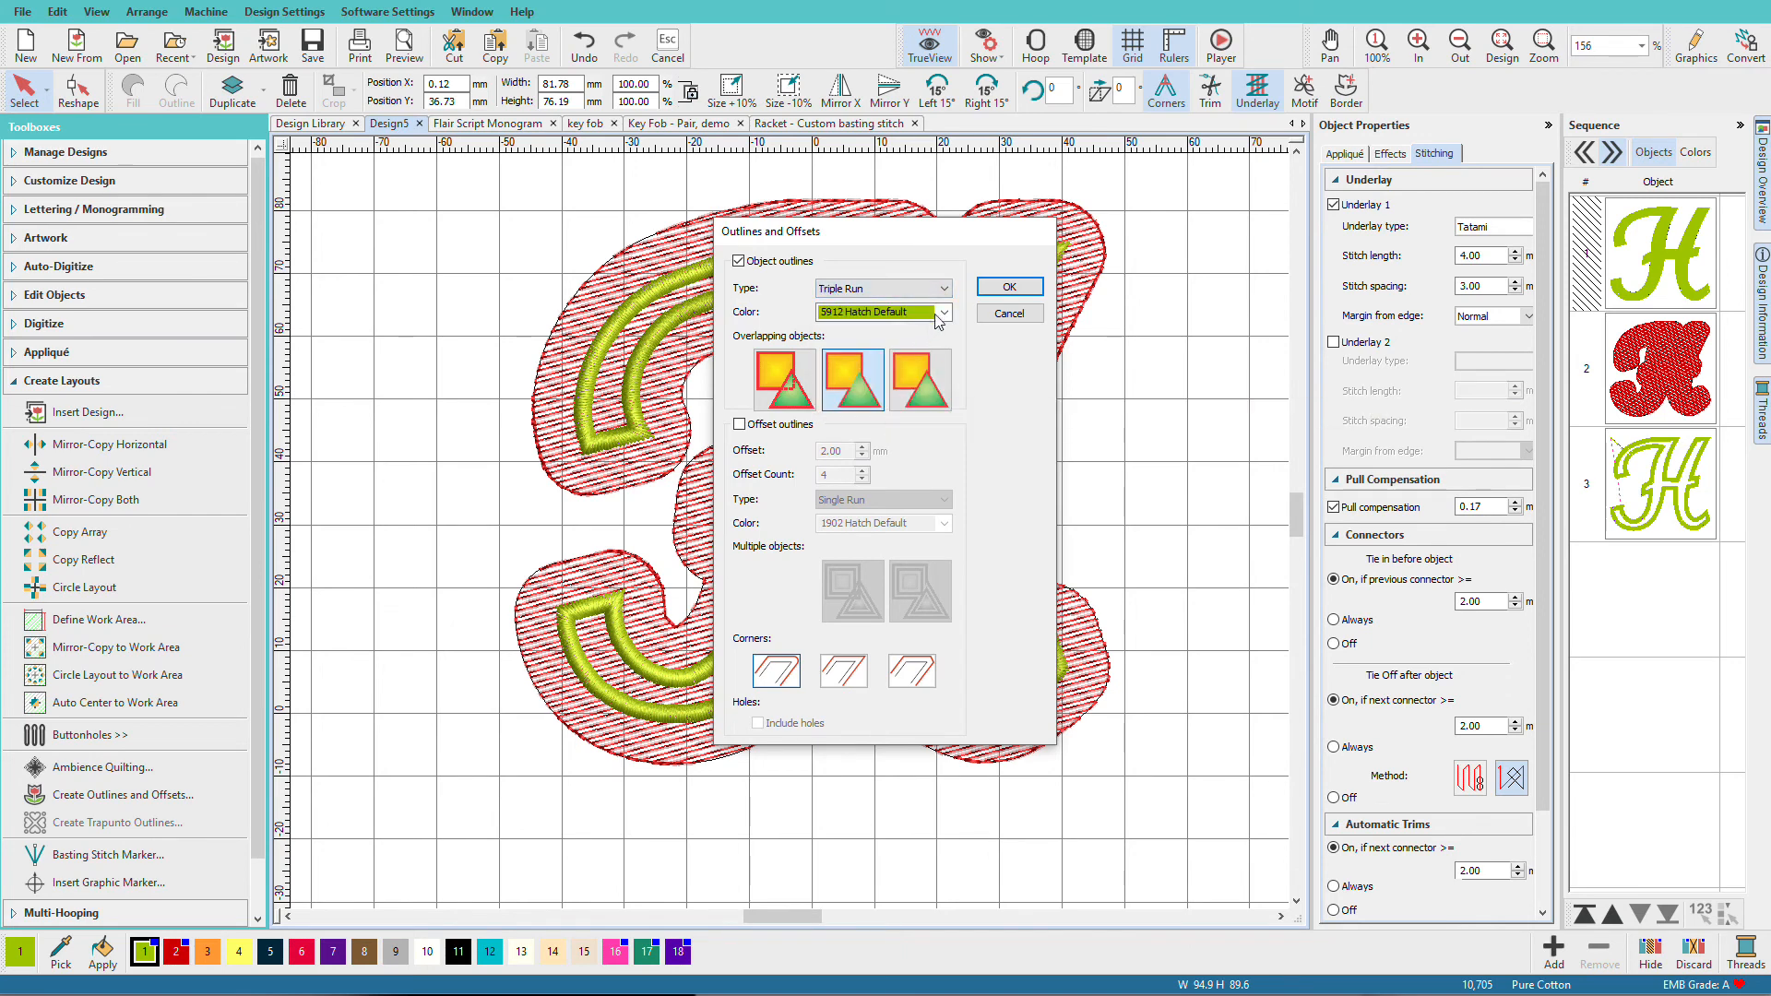
pyautogui.click(941, 313)
pyautogui.click(904, 413)
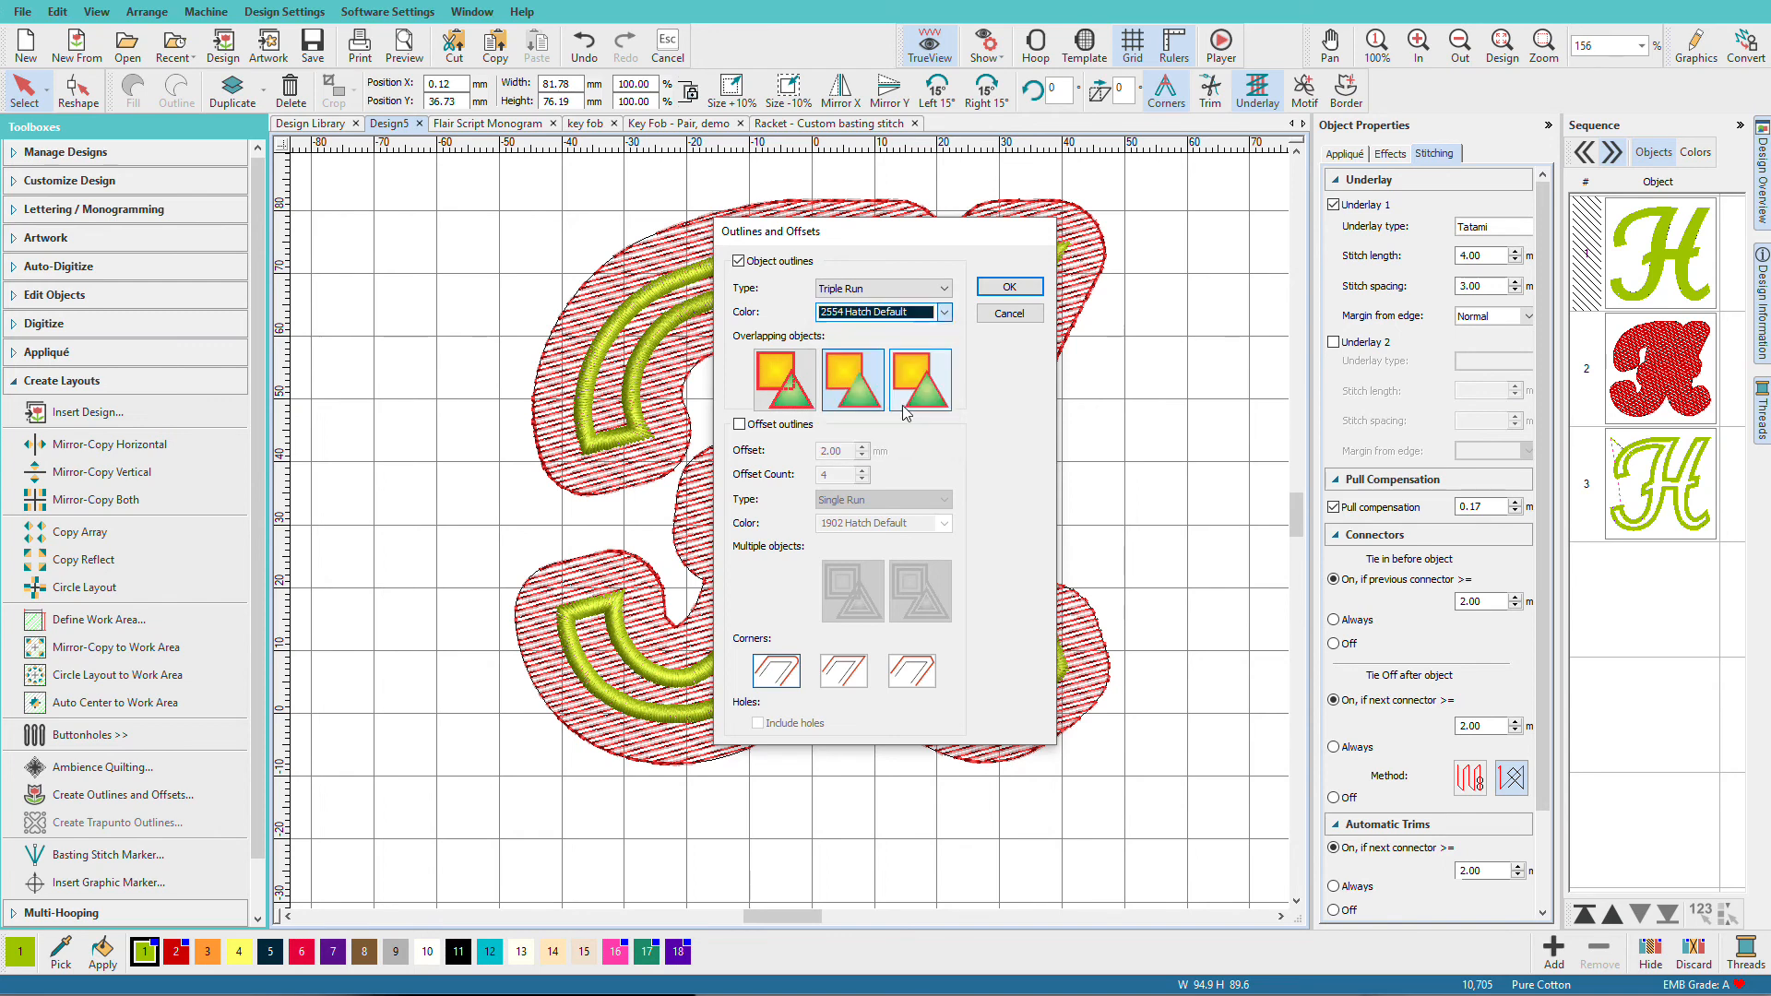
pyautogui.click(905, 412)
pyautogui.click(1022, 288)
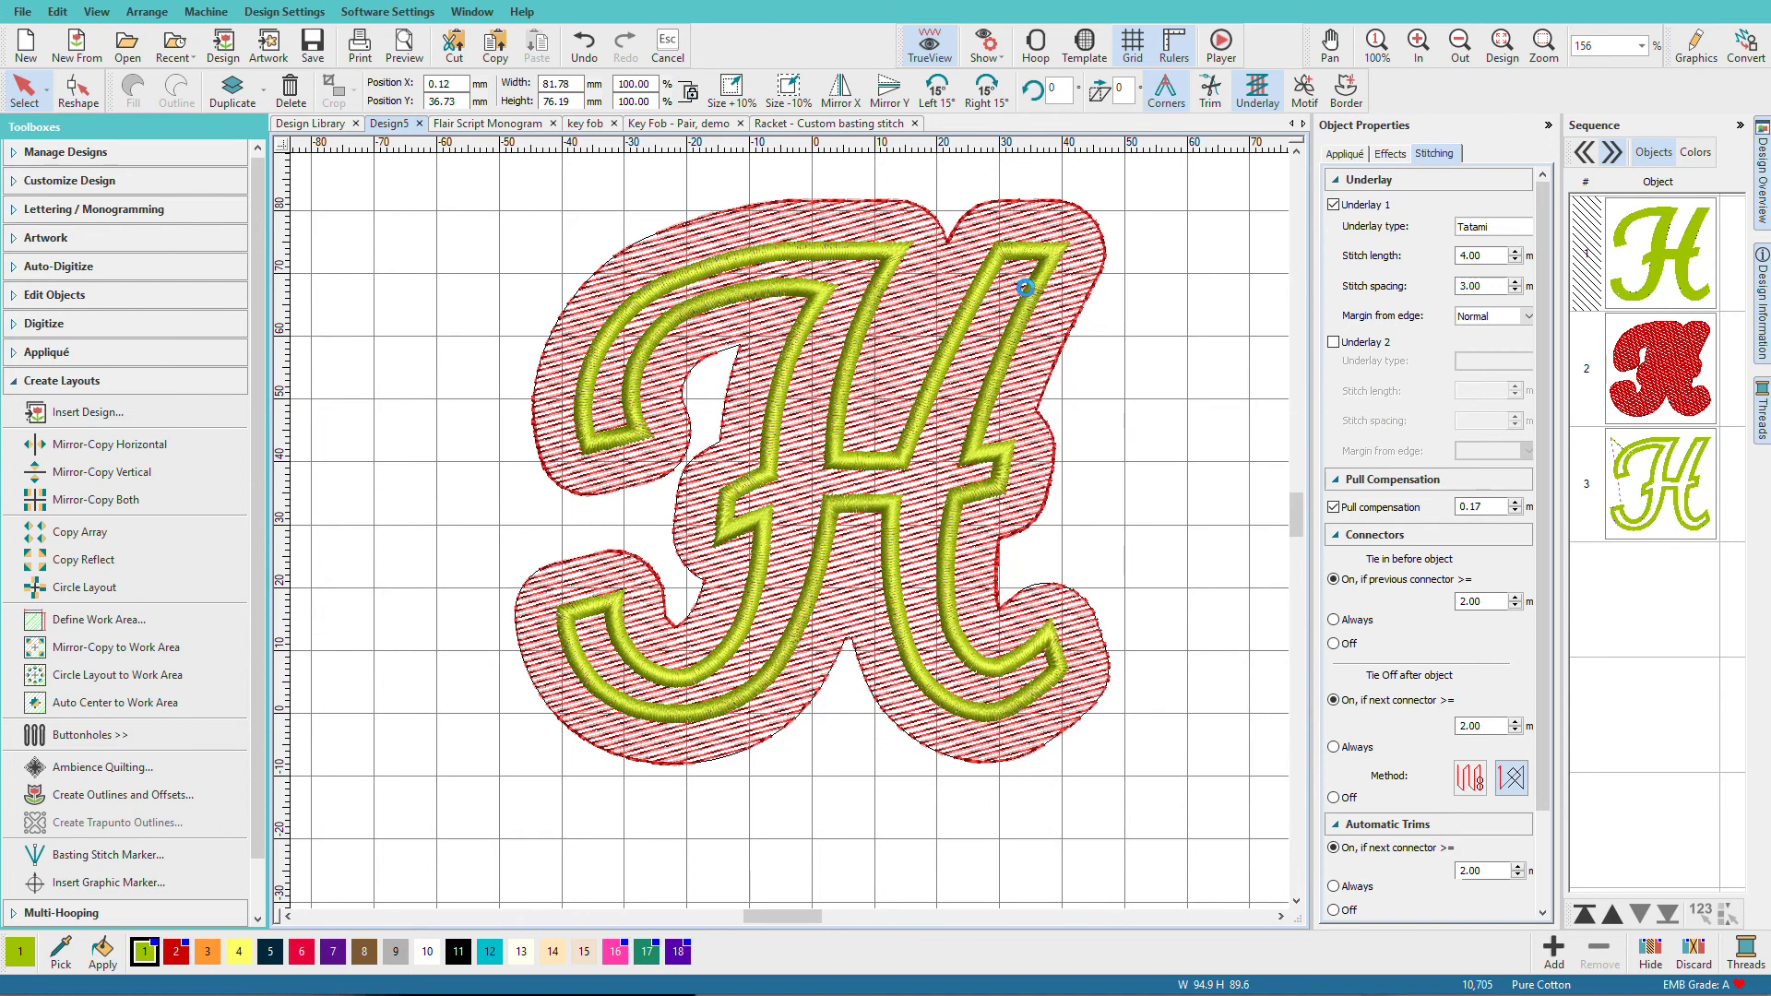